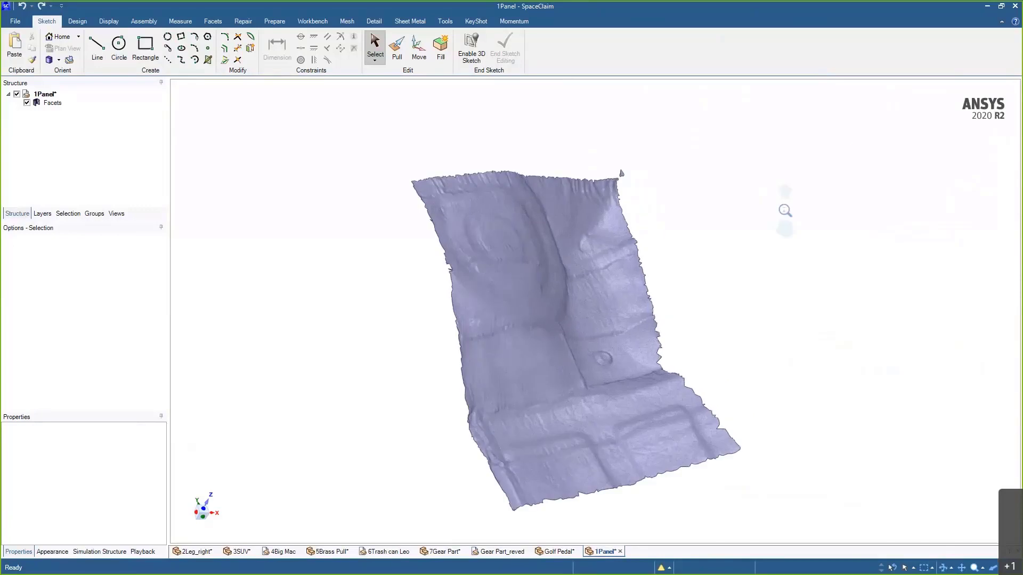
- Draw a rectangular Skin Surface boundary across the facet body, from near its upper edge to just below the horizontal step
mouse_move(781, 228)
middle_mouse_down("shift")
mouse_move(766, 183)
mouse_move(745, 165)
mouse_move(666, 181)
mouse_move(676, 199)
mouse_move(712, 208)
mouse_move(696, 197)
middle_mouse_up("shift")
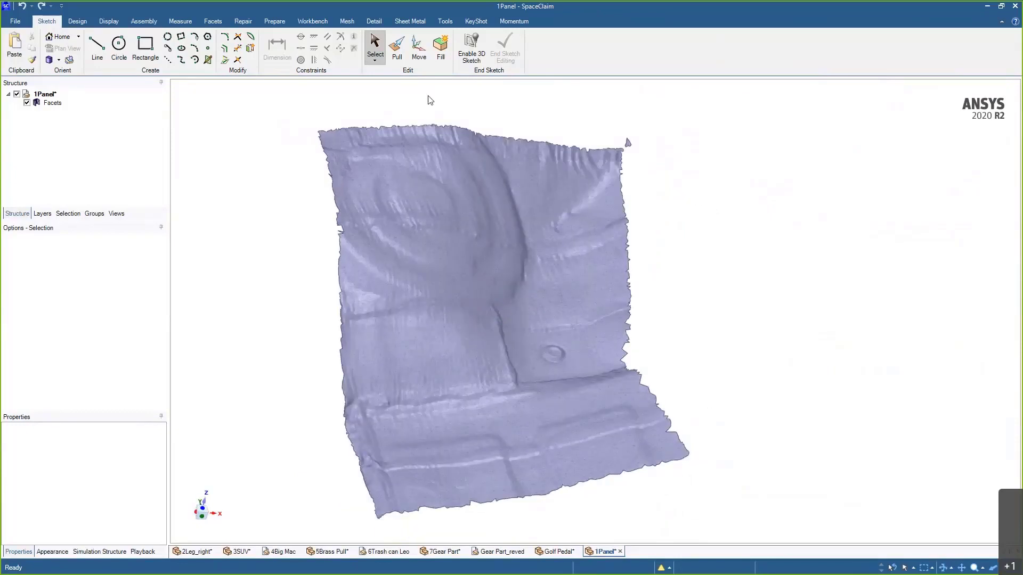
left_click(445, 21)
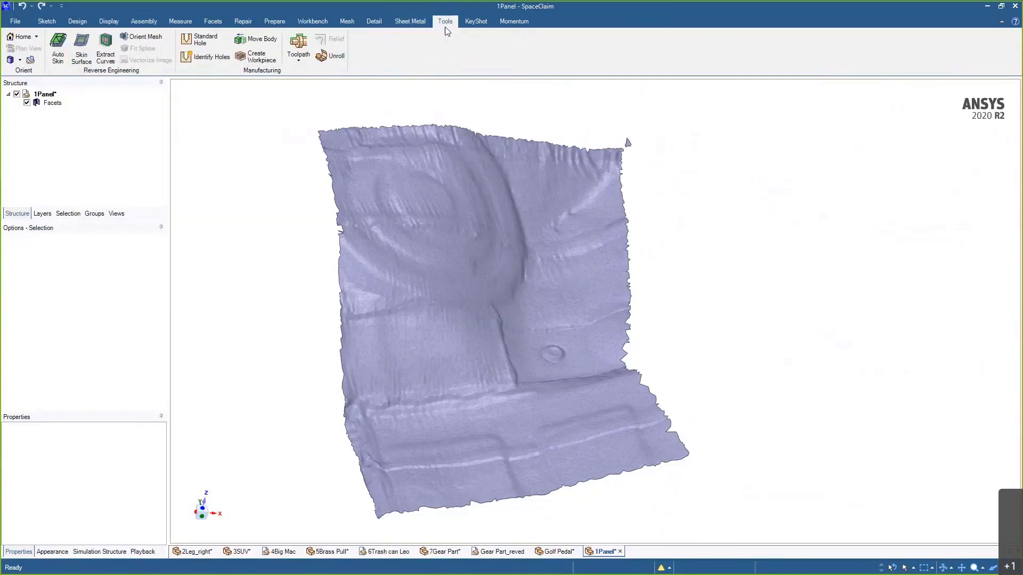
left_click(85, 52)
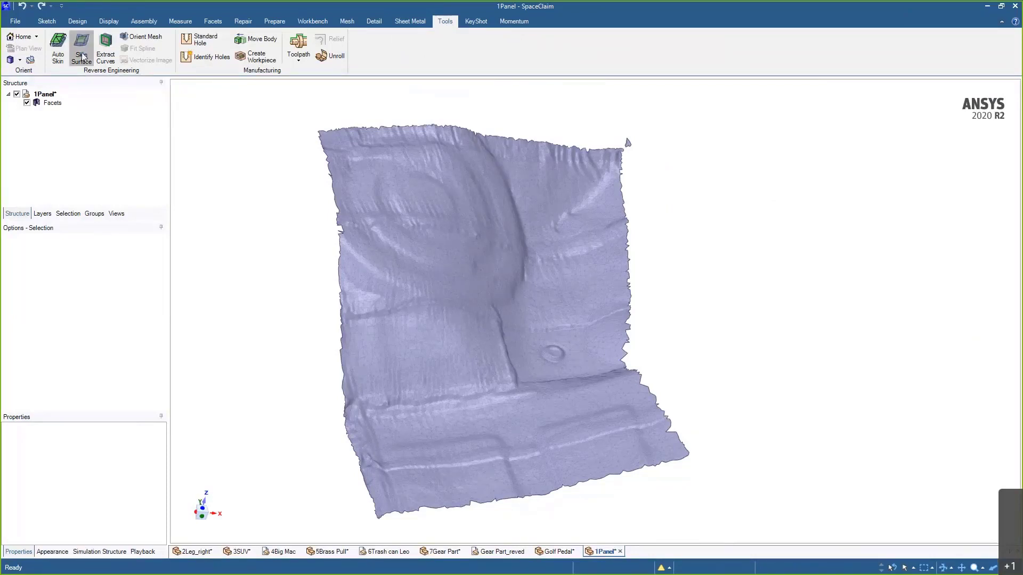
mouse_move(736, 305)
middle_mouse_down()
mouse_move(663, 329)
mouse_move(728, 303)
mouse_move(751, 276)
mouse_move(717, 312)
mouse_move(685, 322)
mouse_move(736, 312)
mouse_move(713, 313)
middle_mouse_up()
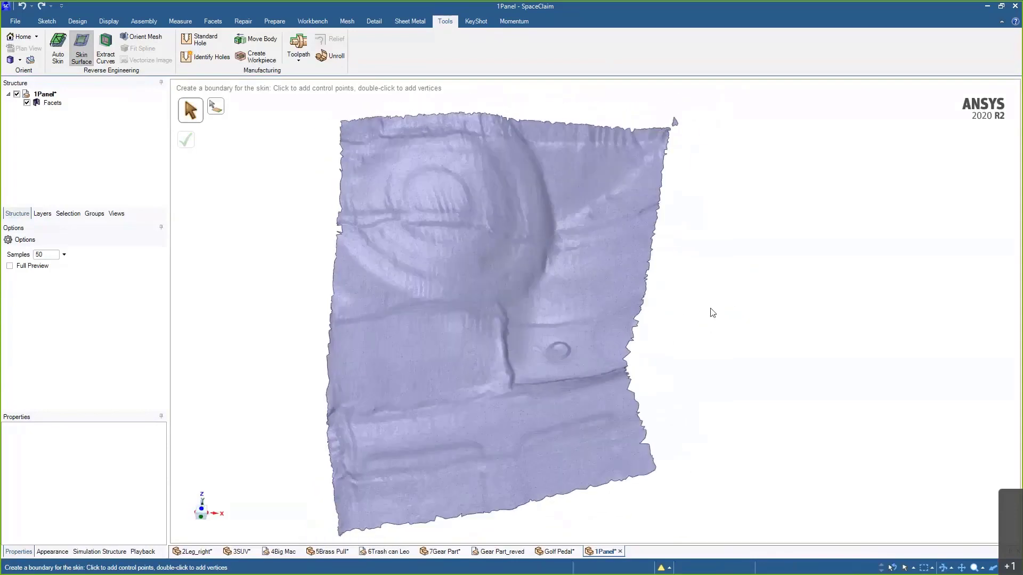
left_click(463, 339)
mouse_move(557, 373)
middle_mouse_down()
mouse_move(556, 417)
mouse_move(538, 402)
mouse_move(554, 367)
mouse_move(551, 376)
middle_mouse_up()
mouse_move(685, 324)
middle_mouse_down()
mouse_move(733, 308)
mouse_move(705, 298)
mouse_move(688, 275)
mouse_move(671, 310)
mouse_move(695, 288)
mouse_move(687, 238)
mouse_move(669, 296)
mouse_move(679, 354)
mouse_move(691, 353)
middle_mouse_up()
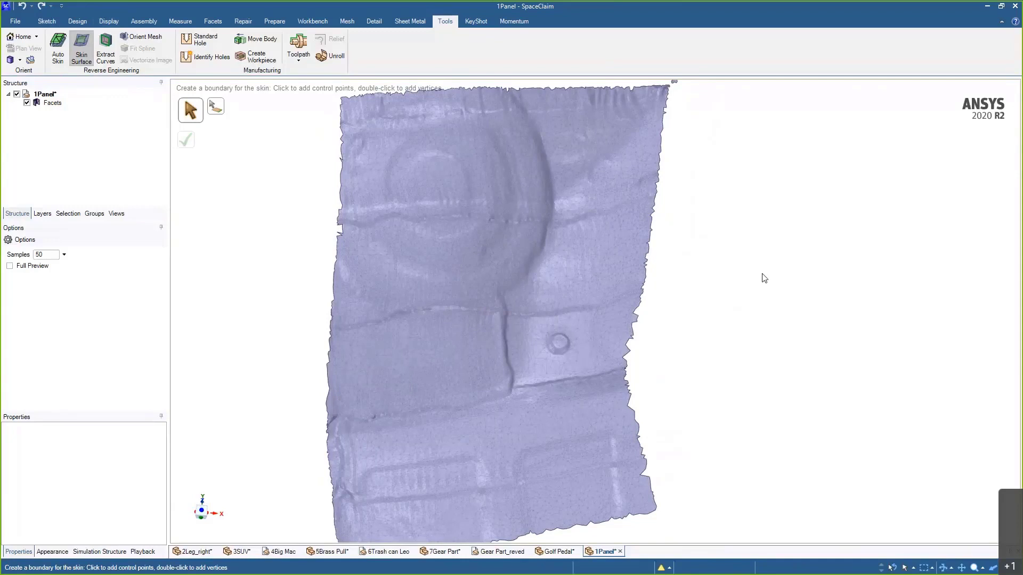
scroll(764, 271, "down", 2)
middle_click_drag(765, 266, 742, 242, "ctrl")
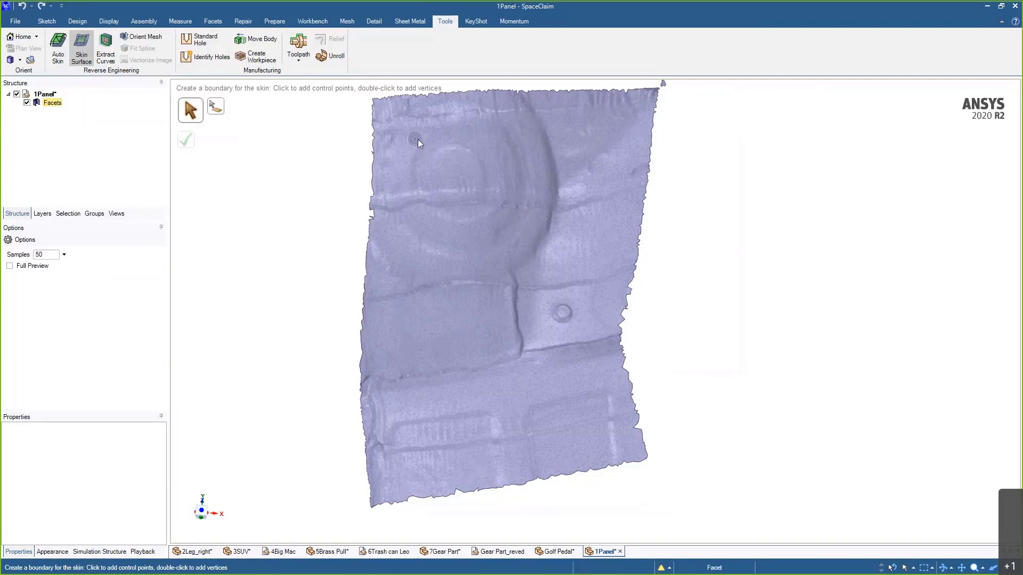
mouse_move(406, 138)
left_mouse_down()
mouse_move(516, 321)
mouse_move(599, 398)
left_mouse_up()
middle_click_drag(707, 336, 763, 264)
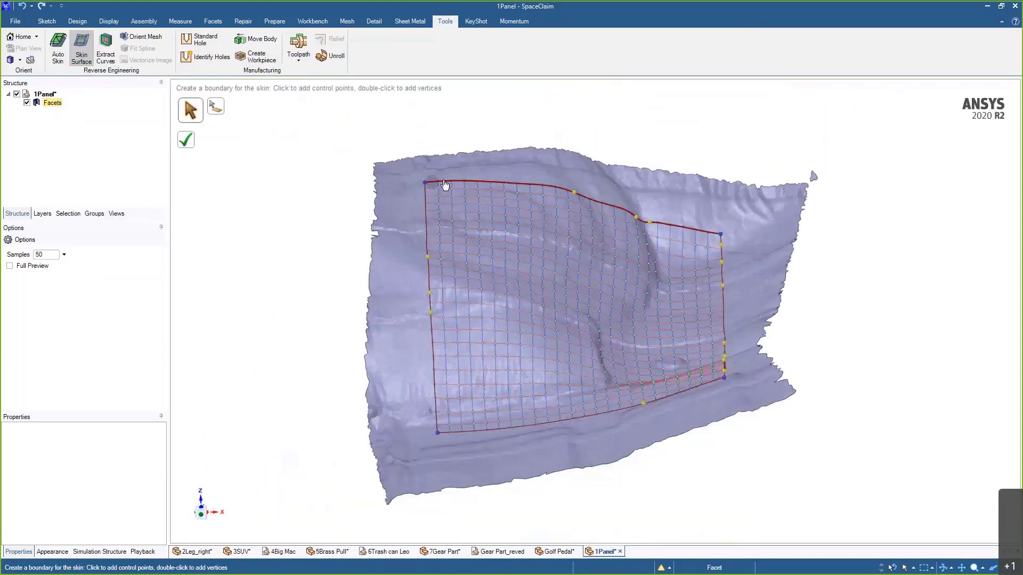
- Enable the full preview for the skin surface and check the denser sample grid on the panel
middle_click_drag(721, 401, 717, 406)
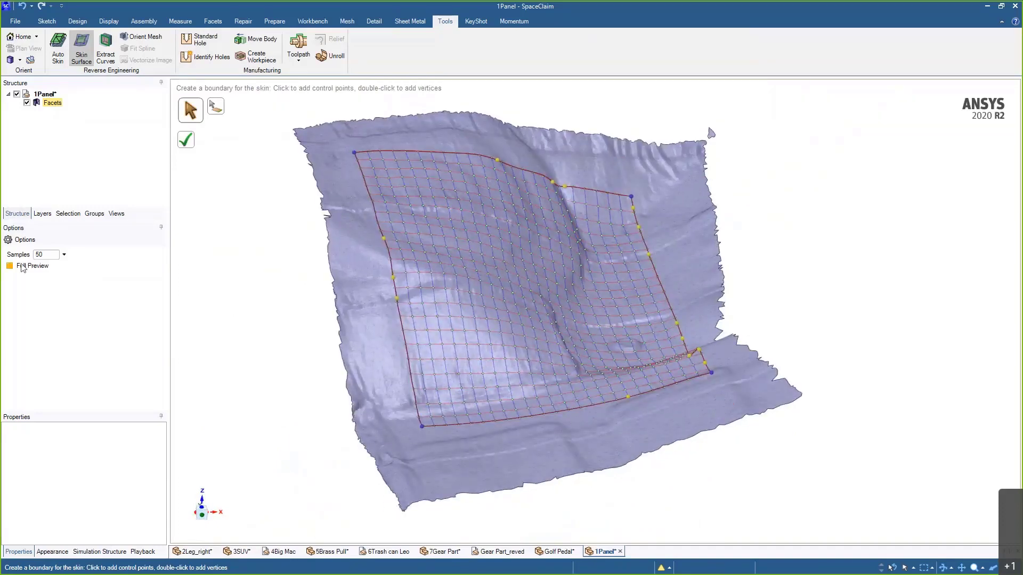
left_click(51, 265)
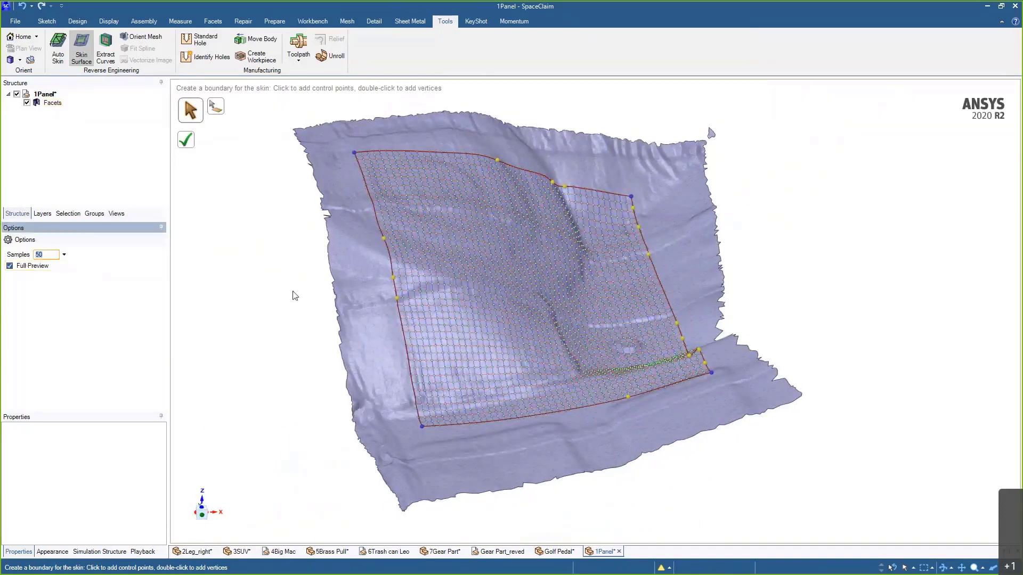
middle_click_drag(701, 236, 712, 234)
- Set the skin surface's samples to 25
left_click_drag(56, 255, 17, 251)
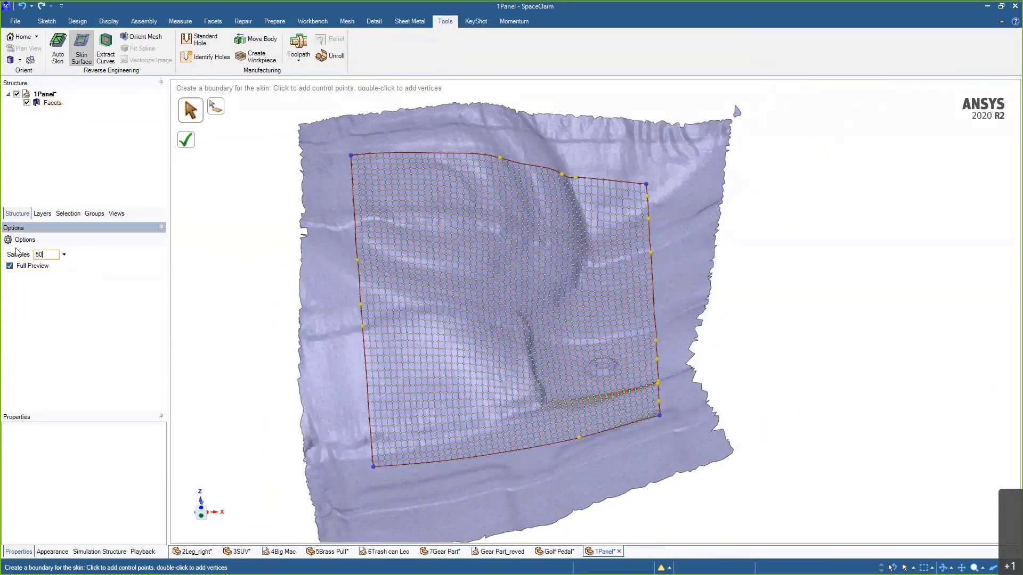
type("25")
key("Tab")
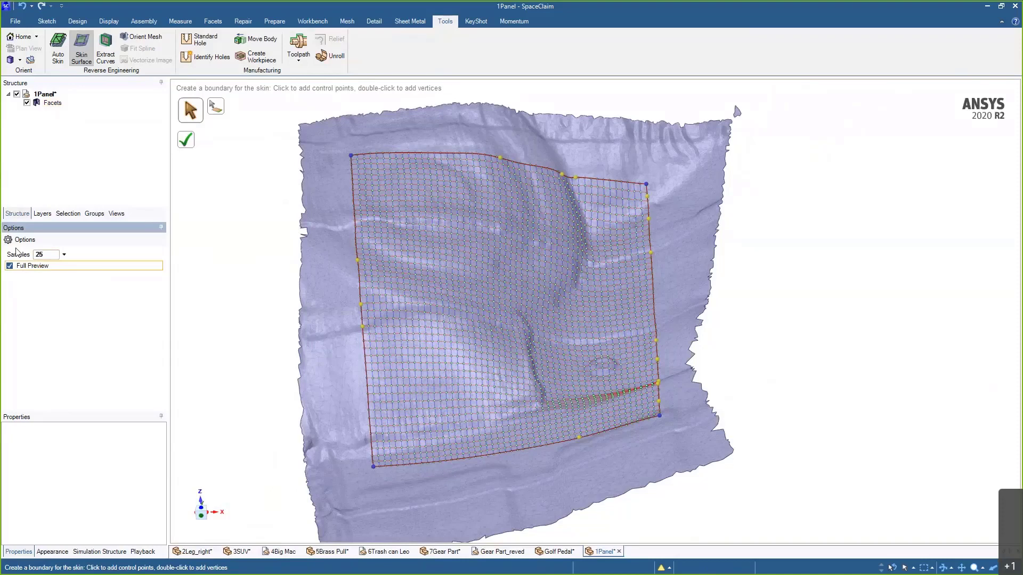
middle_click_drag(685, 240, 659, 242)
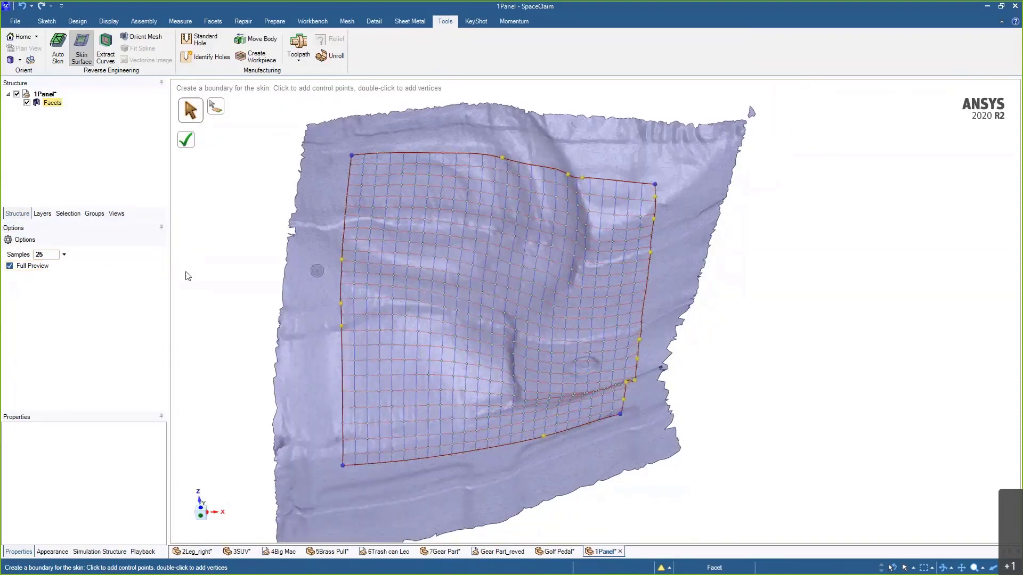
- Set the skin surface's samples to 50 and create the surface
left_click_drag(49, 255, 5, 255)
type("5")
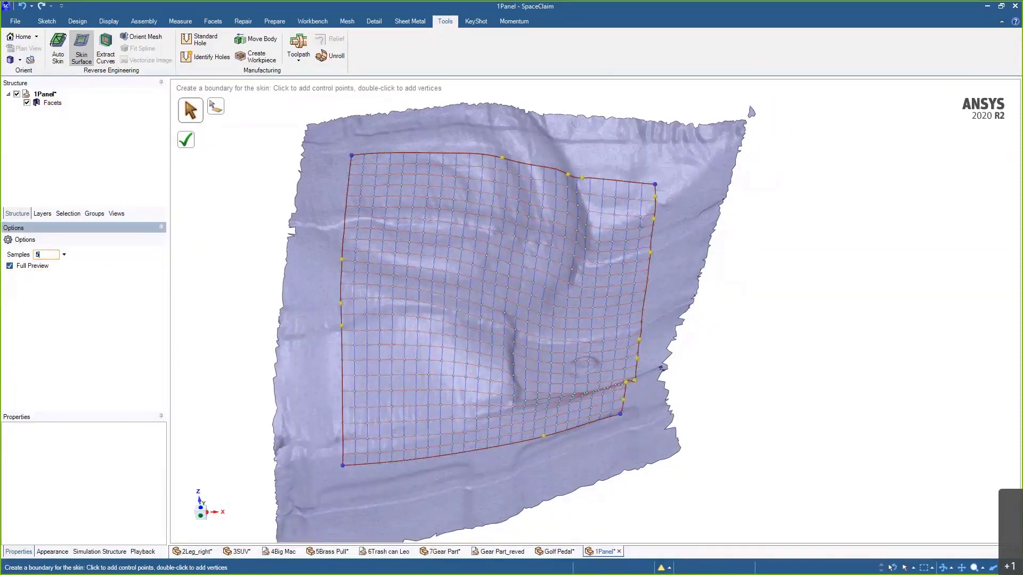
type("0")
key("Tab")
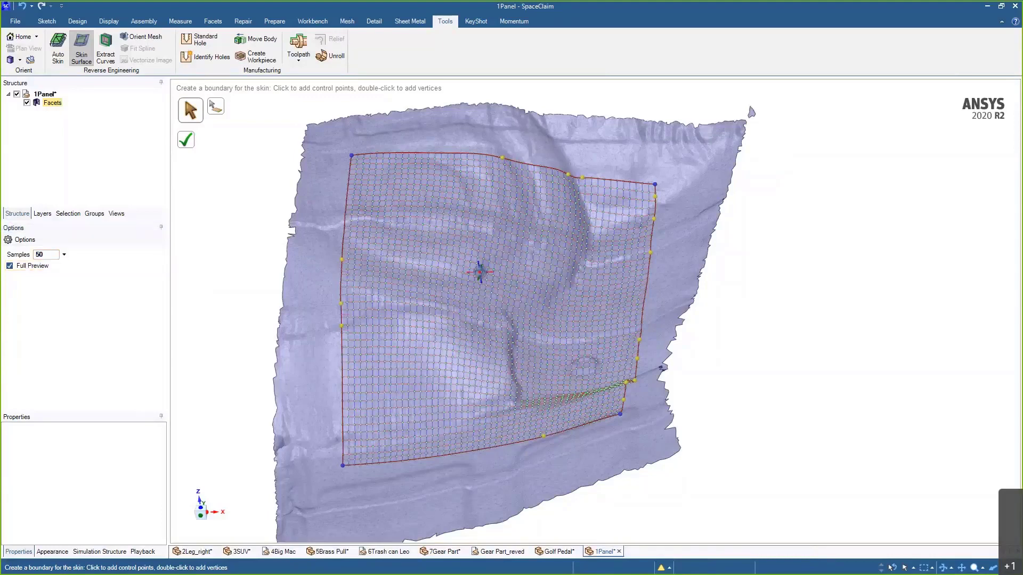
middle_click_drag(480, 272, 511, 280)
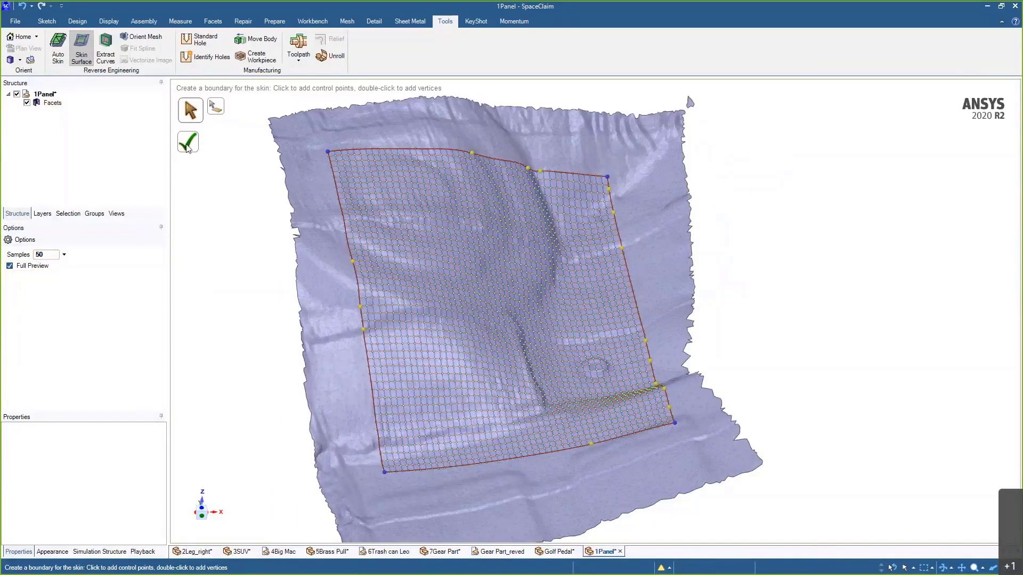
left_click(188, 143)
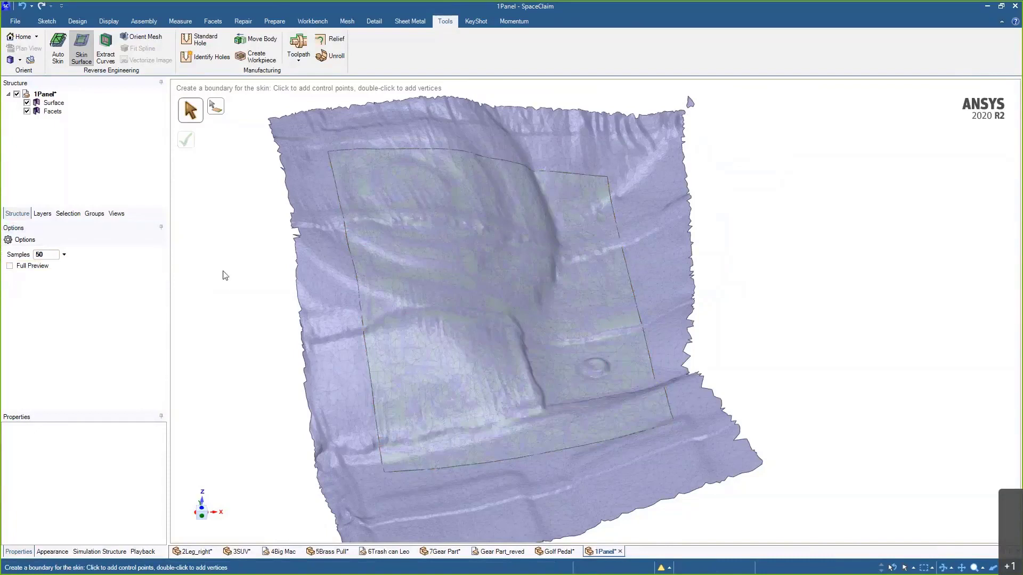
- Hide the facet body and make the new skin surface opaque
left_click(27, 110)
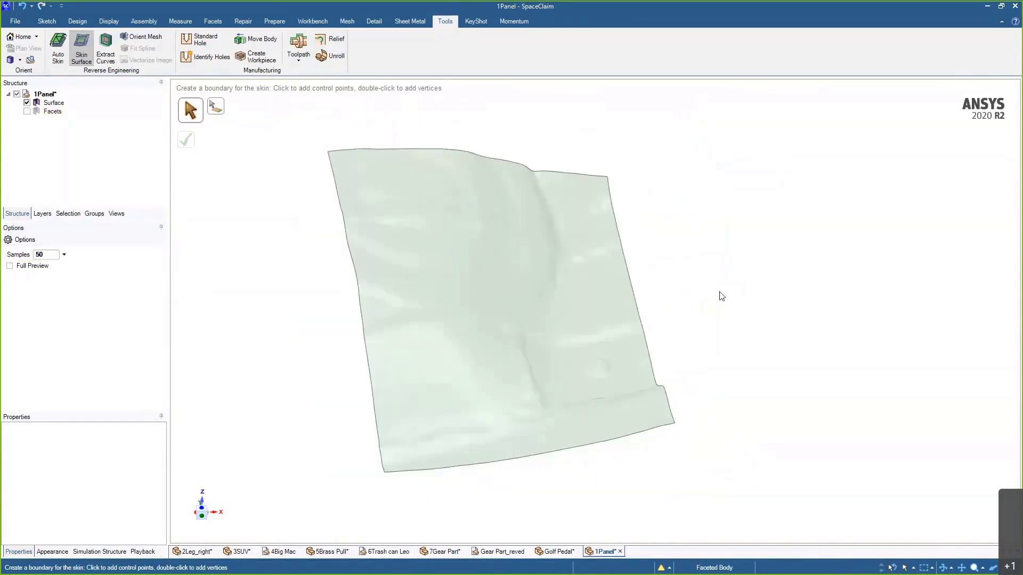
mouse_move(719, 292)
middle_mouse_down()
mouse_move(658, 280)
mouse_move(715, 302)
middle_mouse_up()
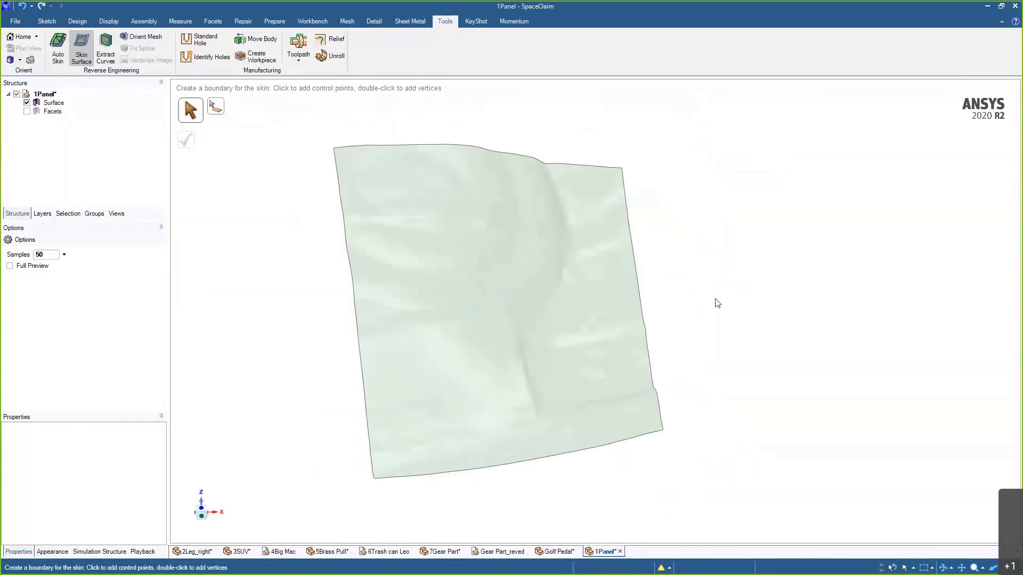
key("Escape")
left_click(589, 253)
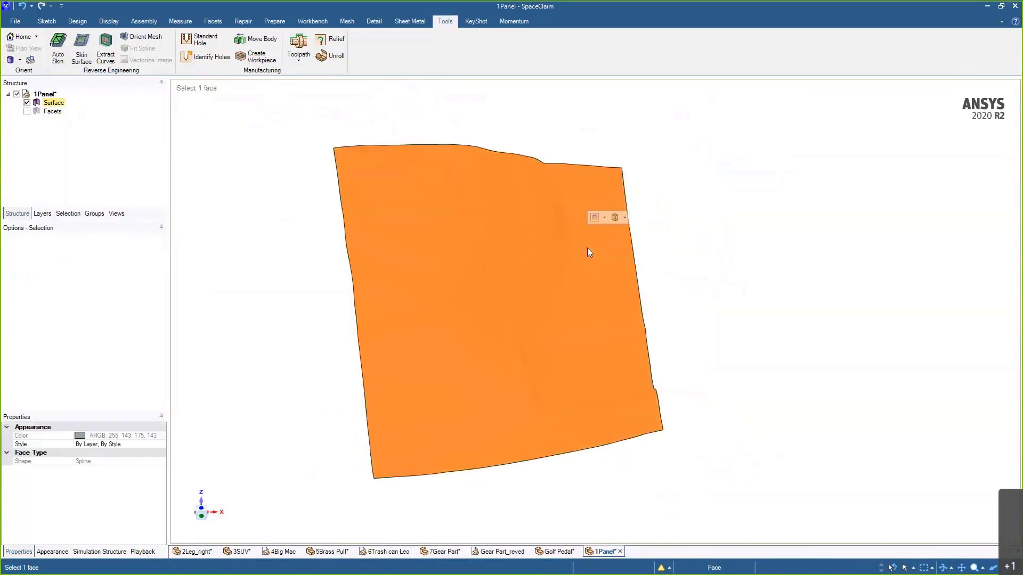
left_click(615, 219)
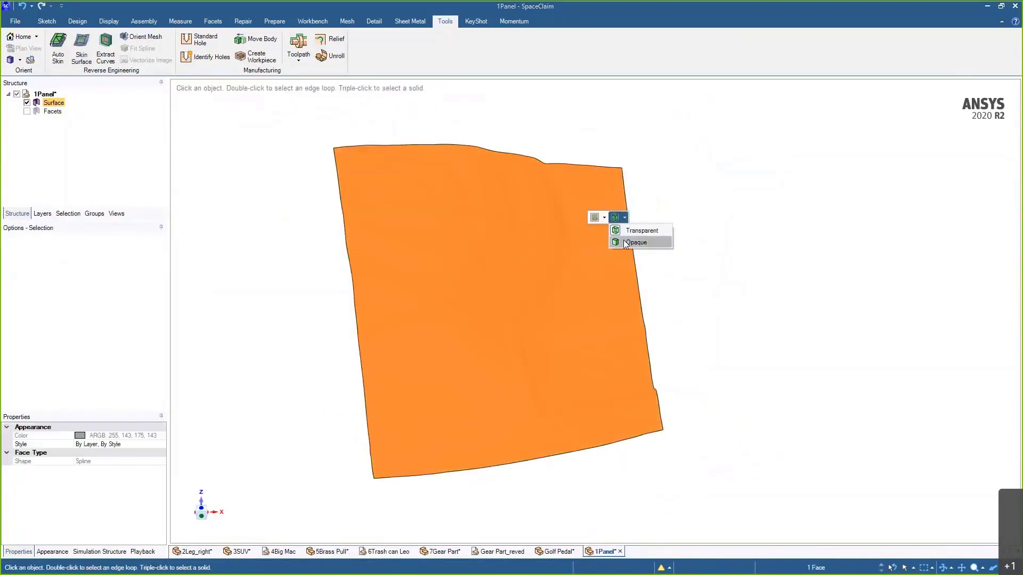
left_click(626, 242)
left_click(660, 262)
scroll(648, 267, "up", 3)
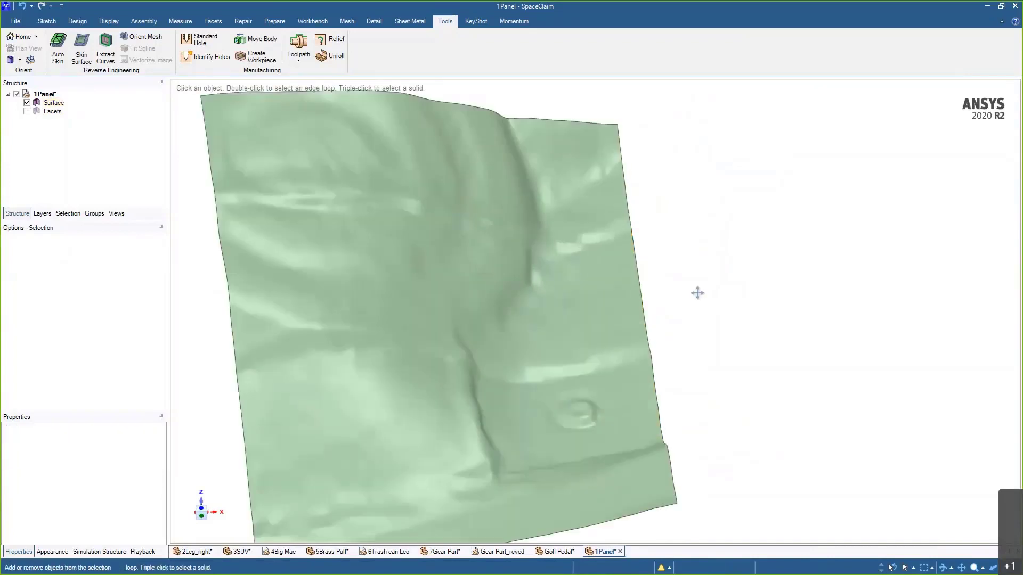
mouse_move(697, 293)
middle_mouse_down()
mouse_move(678, 246)
mouse_move(746, 278)
mouse_move(703, 278)
middle_mouse_up()
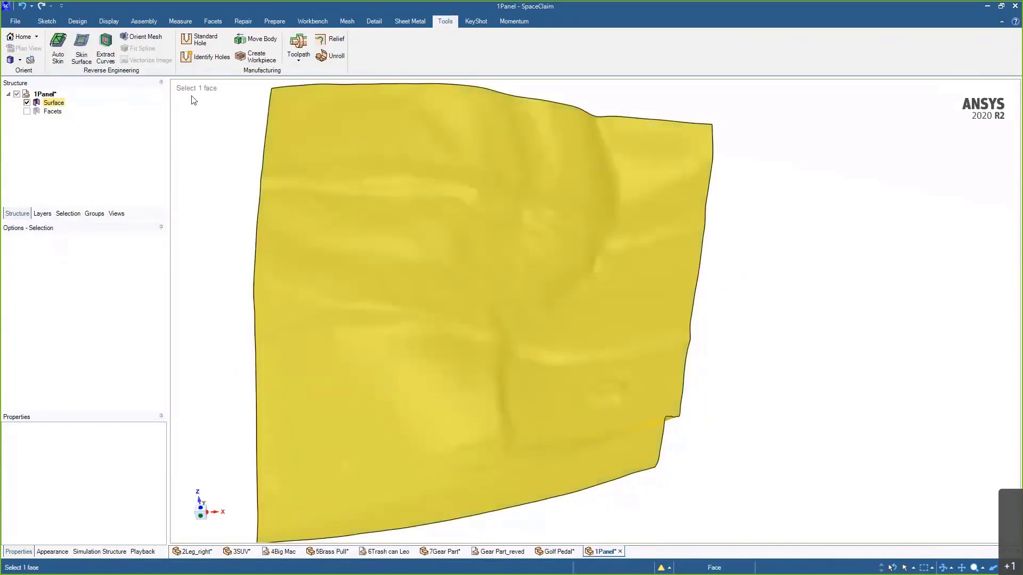
- Show the facet body again and compare it with the overlapping skin surface
left_click(27, 111)
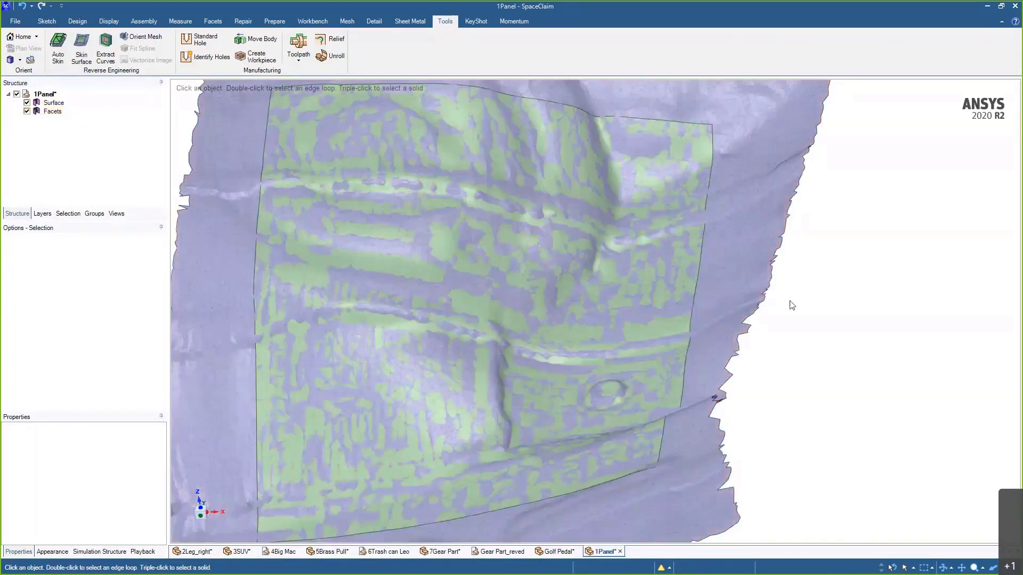
scroll(757, 324, "up", 5)
middle_click_drag(698, 374, 697, 421)
scroll(699, 417, "down", 6)
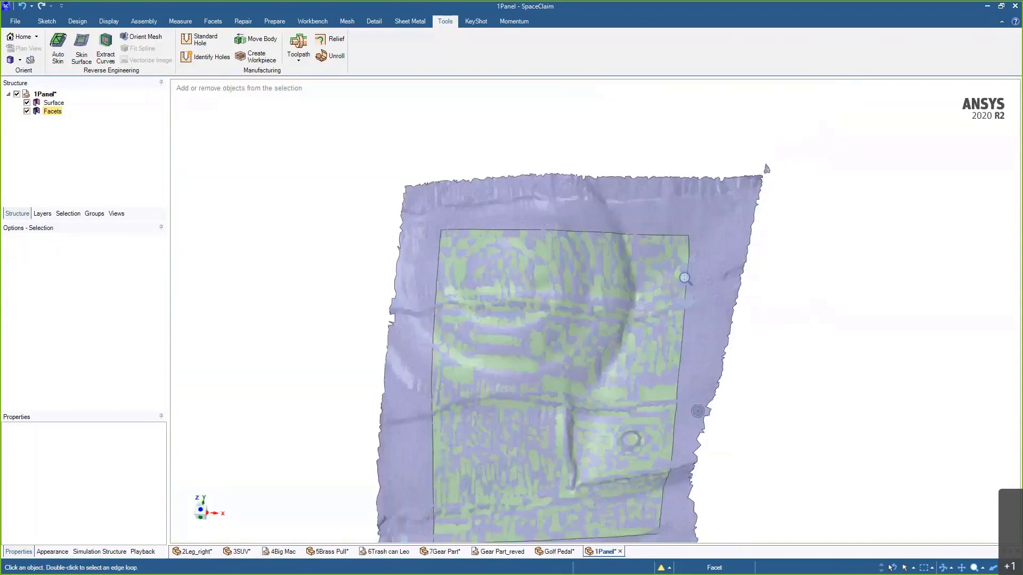
middle_click_drag(644, 349, 635, 318, "shift")
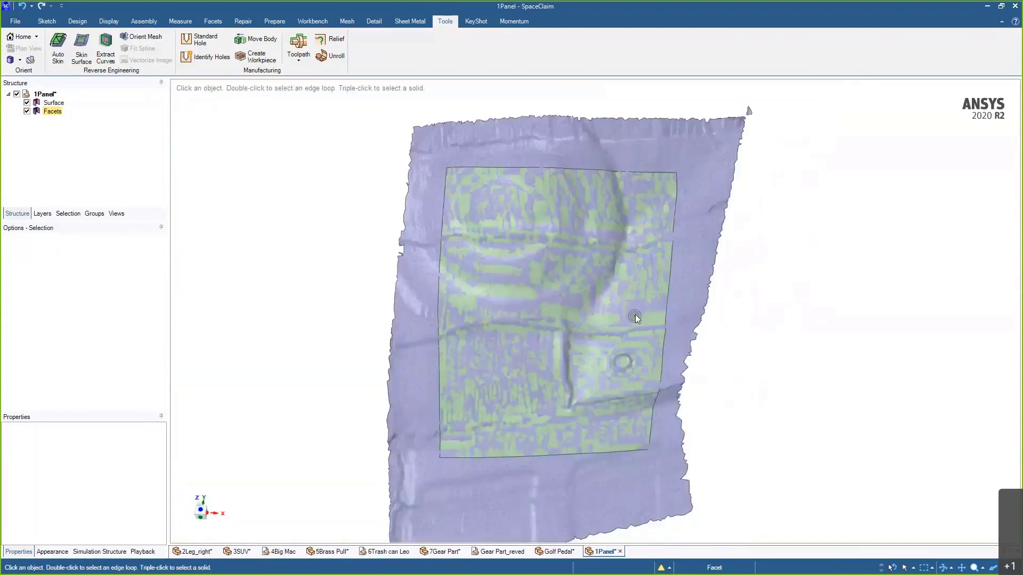
- Start a sketch on the plane through the origin's X and Y axes and view it in plan over the panel
middle_click_drag(719, 353, 701, 159, "ctrl")
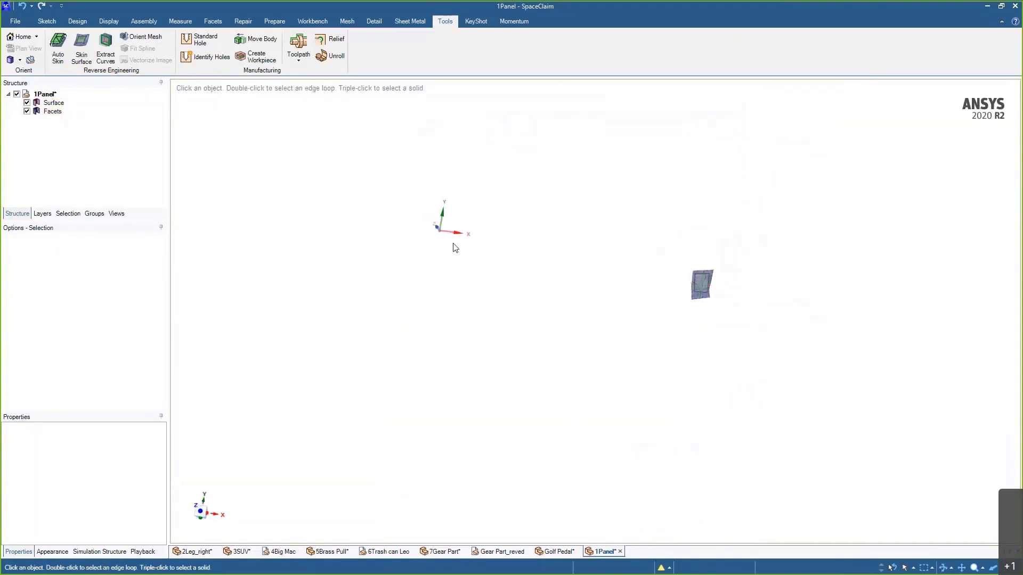
left_click(454, 232)
left_click(442, 217, "ctrl")
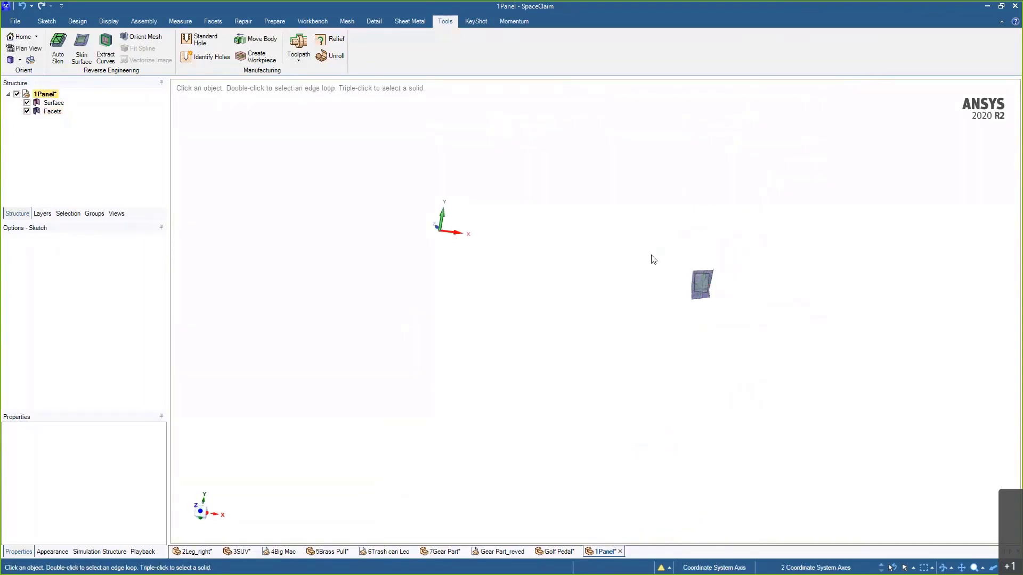
key("r")
mouse_move(710, 274)
middle_mouse_down("ctrl")
mouse_move(698, 352)
mouse_move(486, 258)
mouse_move(416, 251)
middle_mouse_up("ctrl")
middle_click_drag(794, 368, 819, 366, "ctrl")
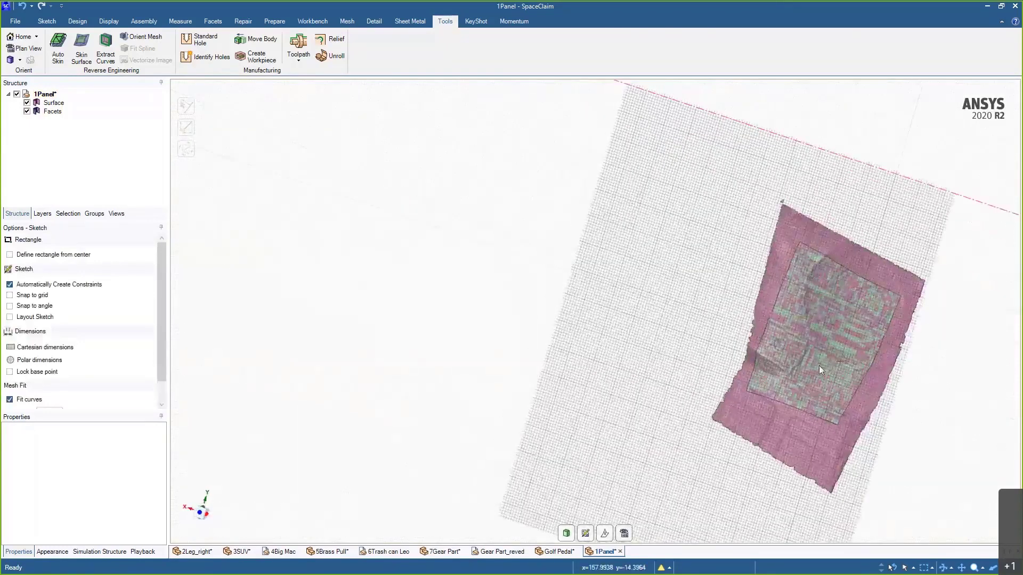
key("v")
mouse_move(804, 307)
middle_mouse_down("shift")
mouse_move(661, 287)
mouse_move(693, 343)
middle_mouse_up("shift")
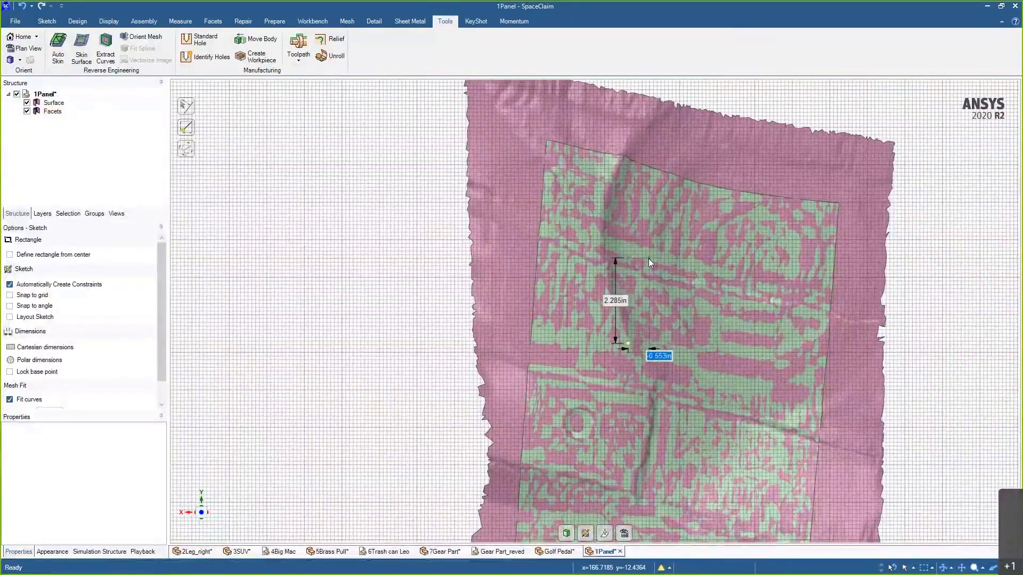
- Sketch two circles of equal radius, about 1.109 in in diameter, over the upper part of the skin surface
key("c")
left_click(607, 253)
left_click(621, 270)
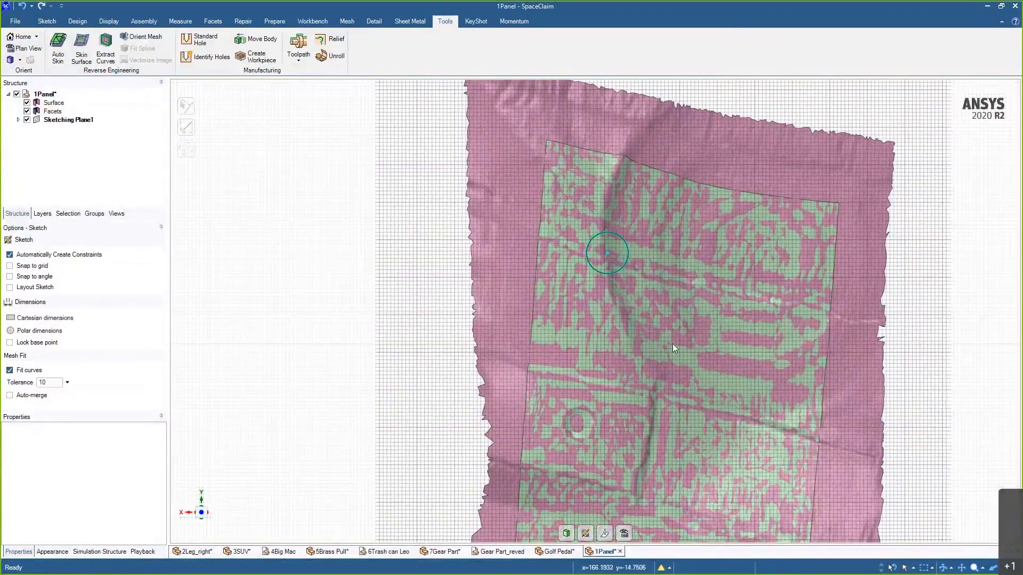
left_click(674, 341)
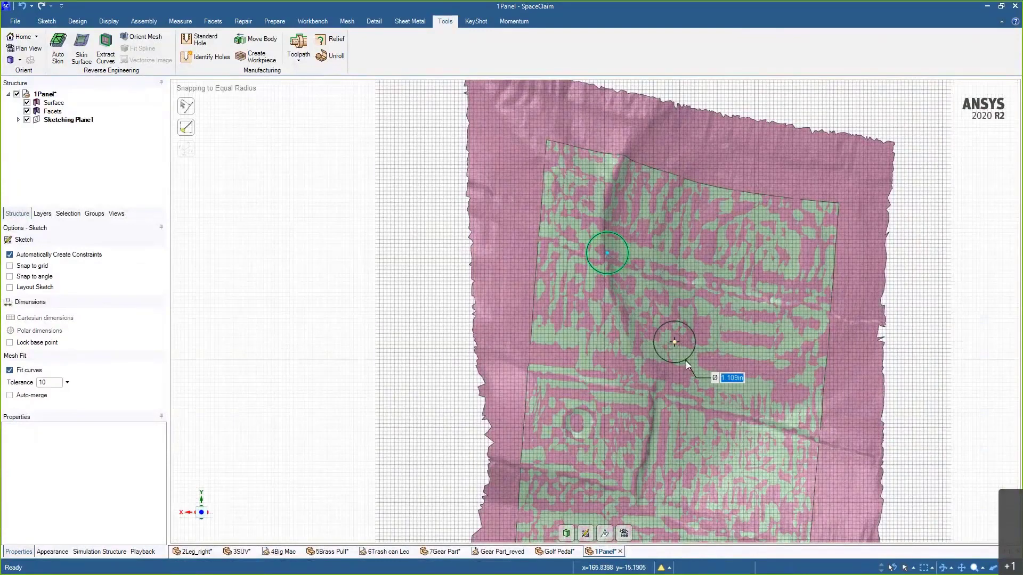
left_click(686, 361)
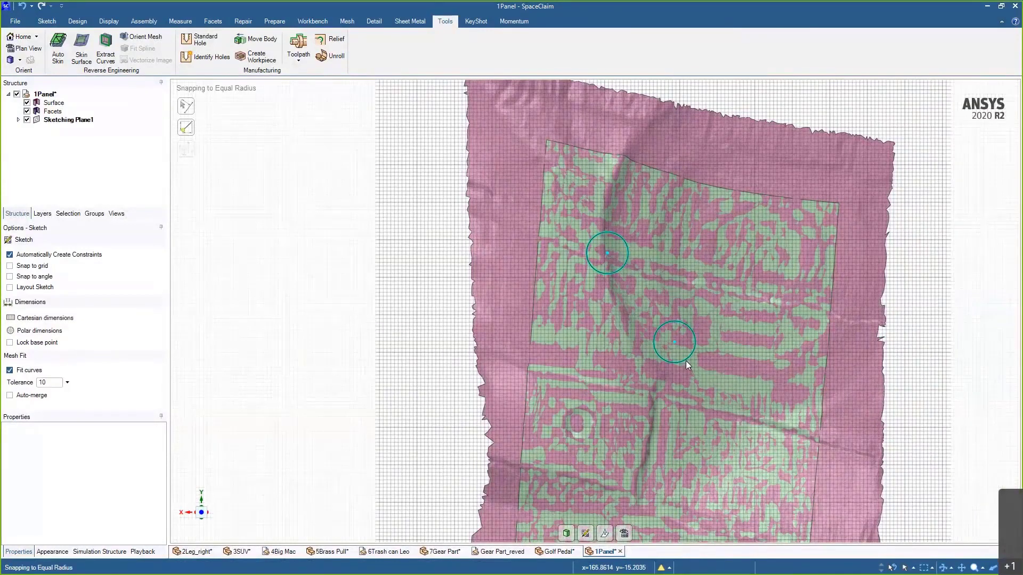
- Move the lower circle by its centre point diagonally up toward the upper circle, about 0.6 in sideways
key("m")
left_click(675, 341)
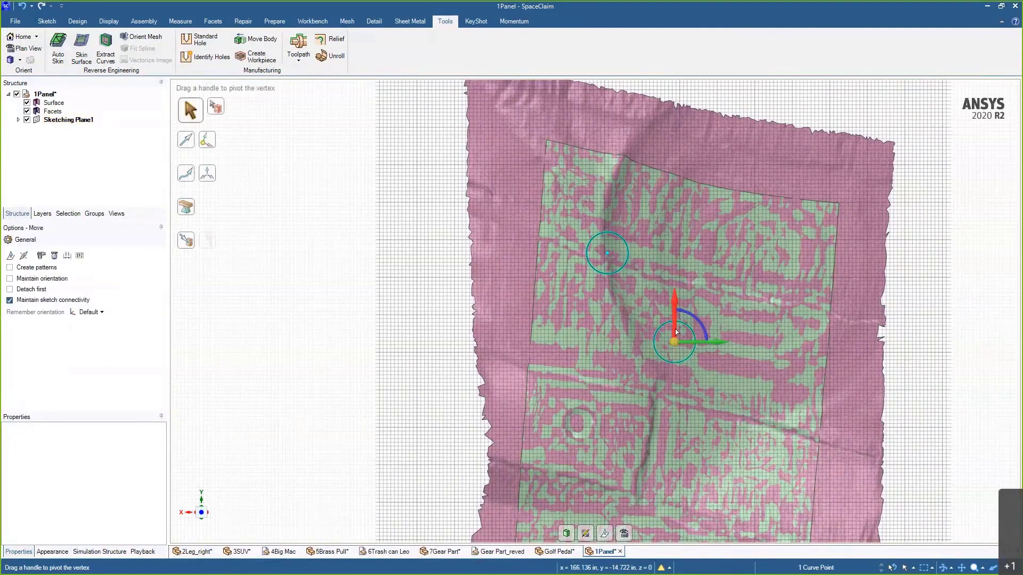
left_click_drag(676, 332, 656, 286)
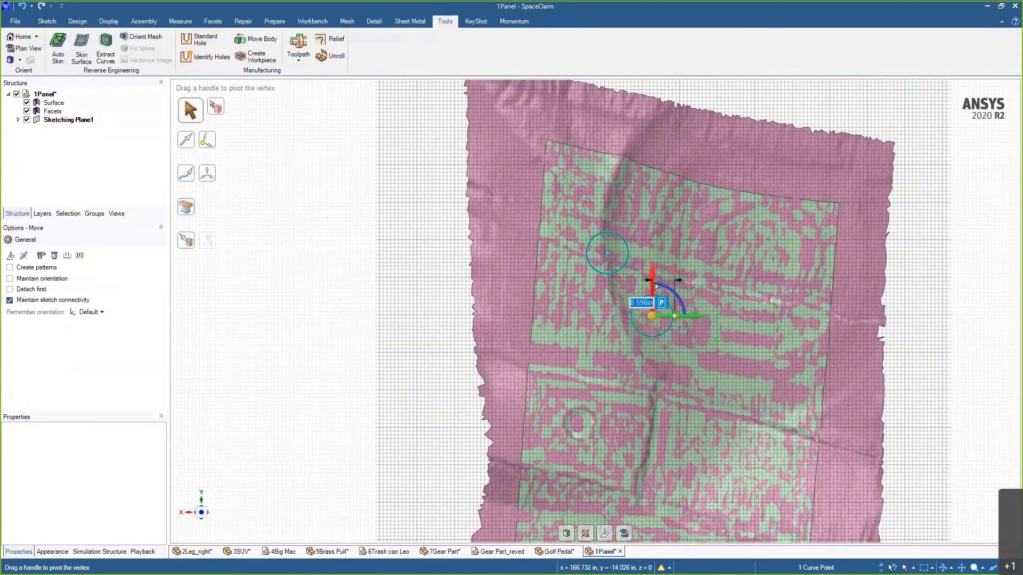
- Create a circular pattern of 8 from the upper circle around the centre of the moved circle
left_click(628, 257)
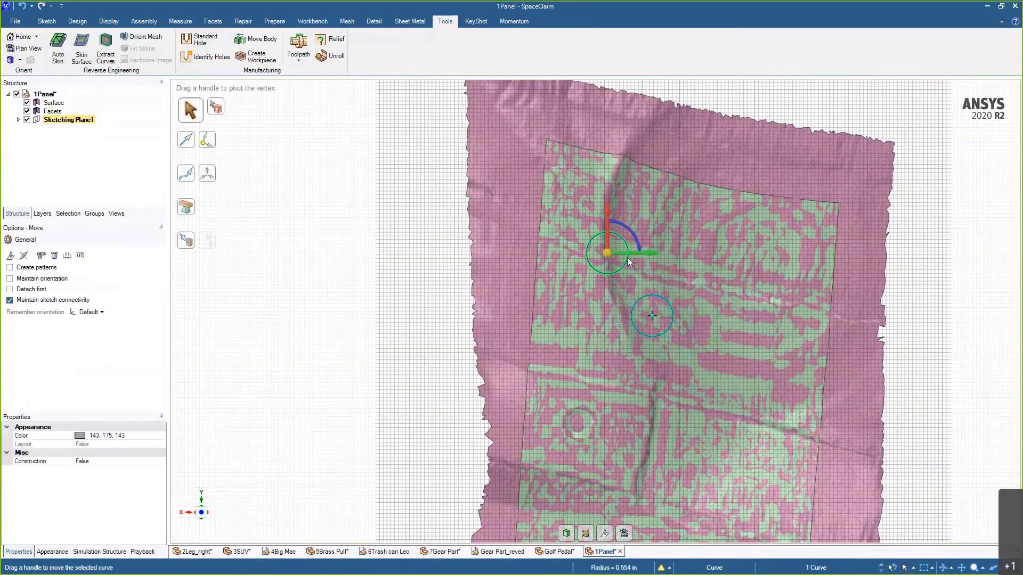
left_click(654, 317)
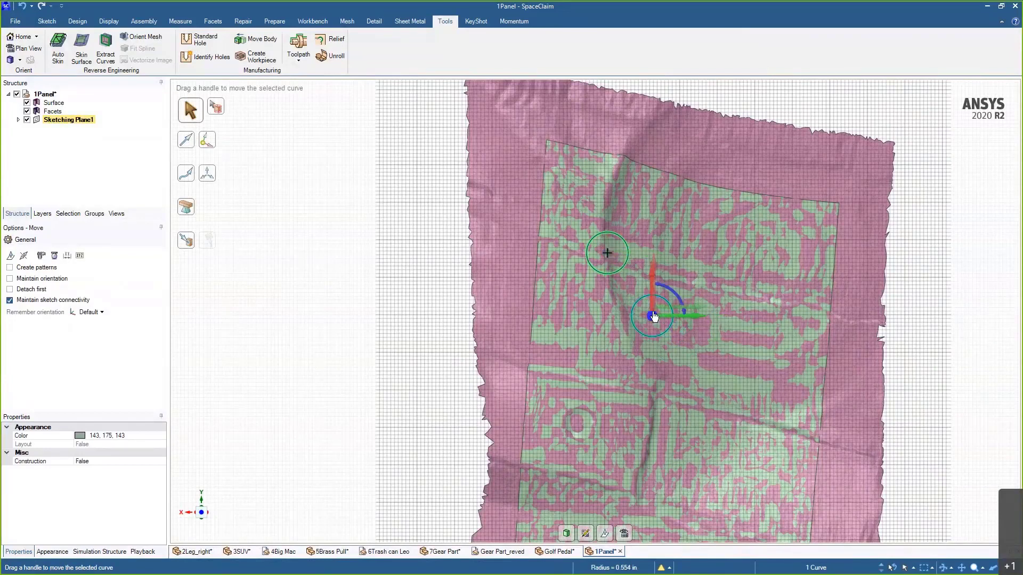
left_click(10, 267)
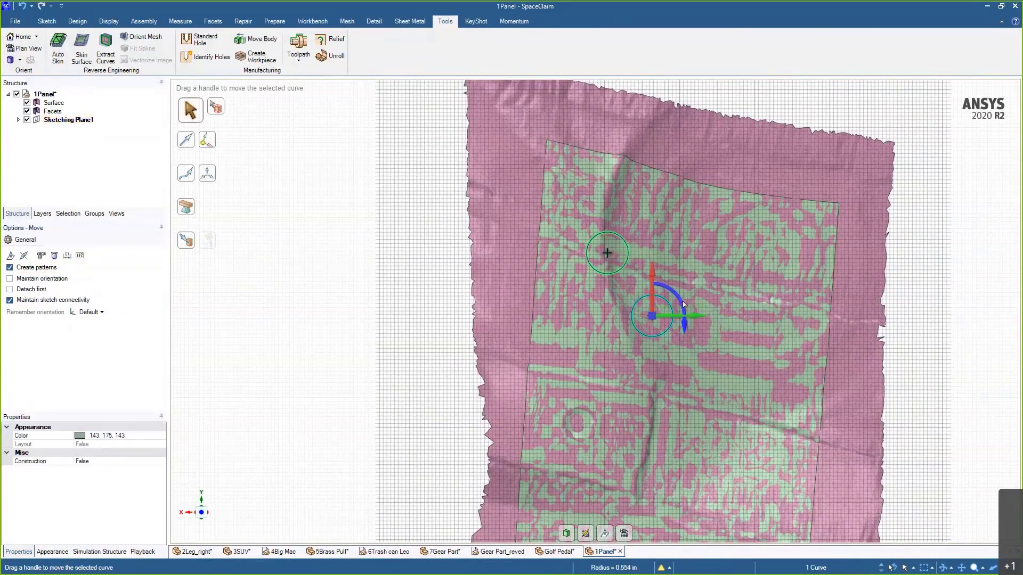
left_click_drag(684, 304, 699, 336)
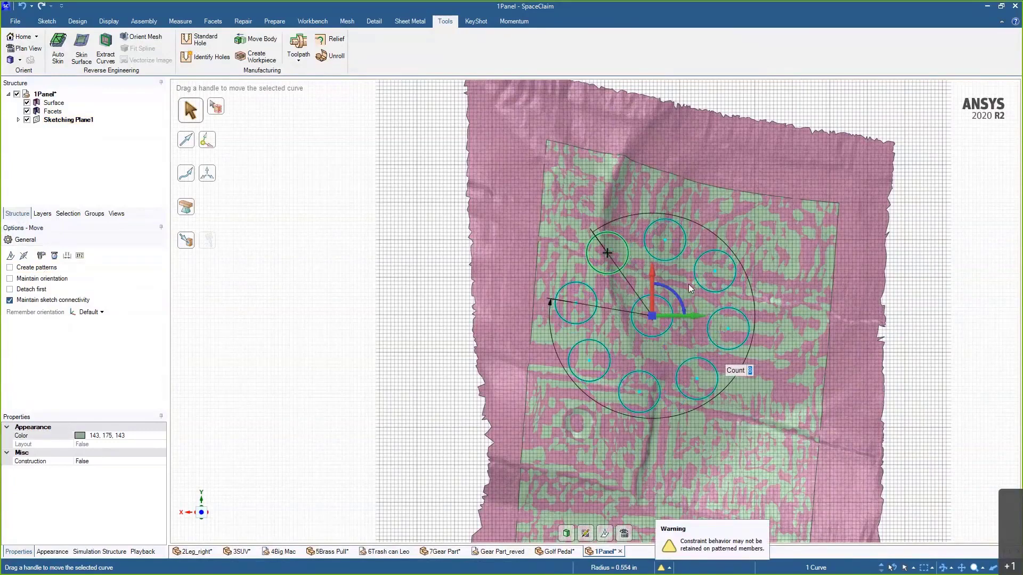
- Pull all nine sketched circles up through the skin surface and panel into solid cylinders about 27.9 in tall
key("d")
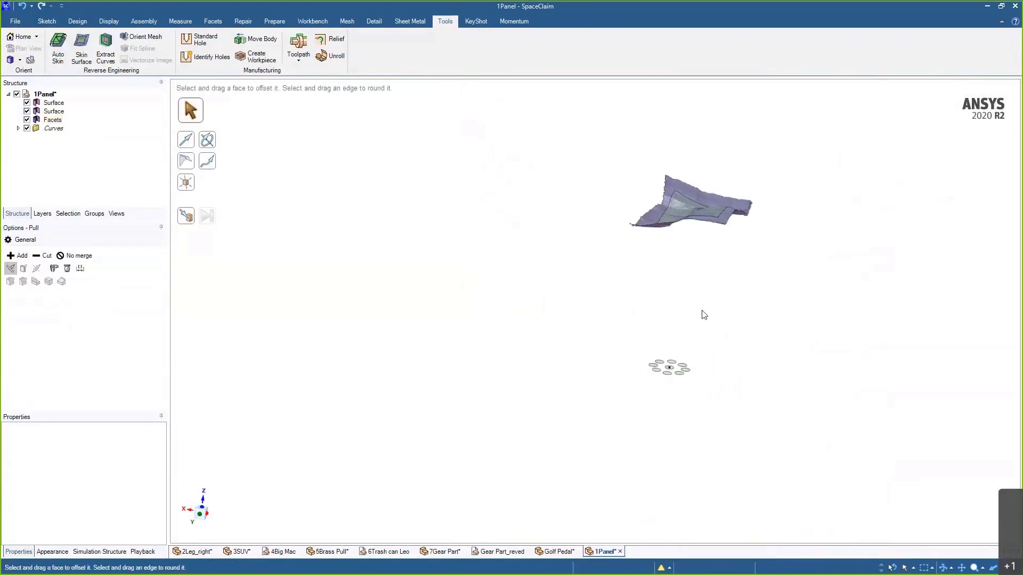
left_click(59, 112)
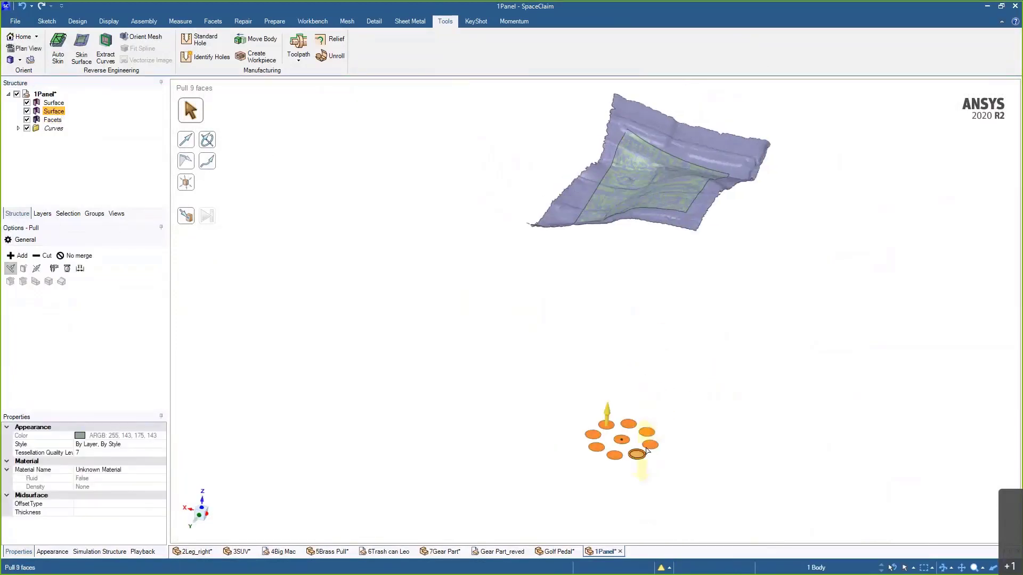
left_click_drag(673, 421, 692, 173)
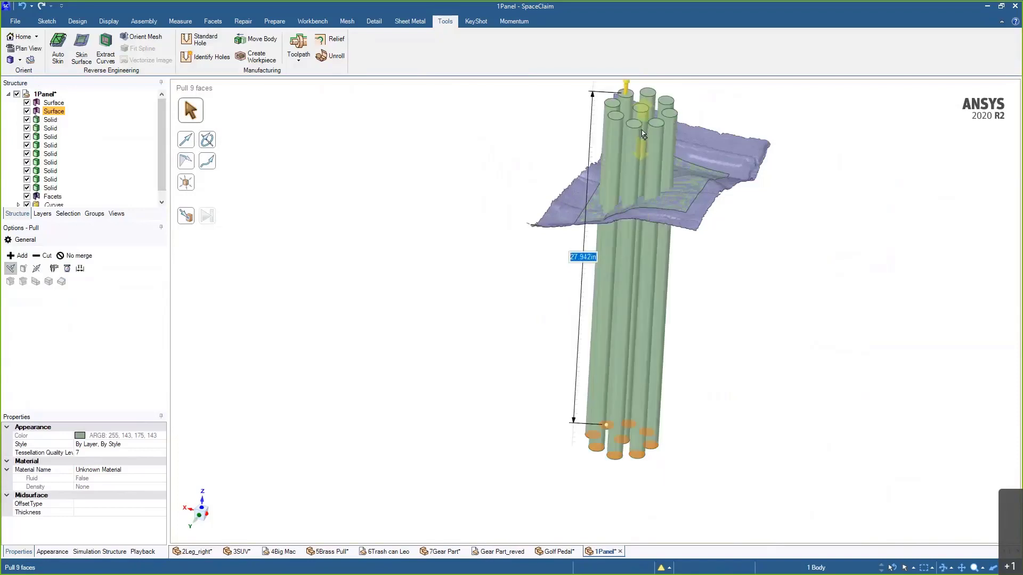
middle_click_drag(692, 173, 689, 243, "shift")
middle_click_drag(727, 287, 730, 290, "ctrl")
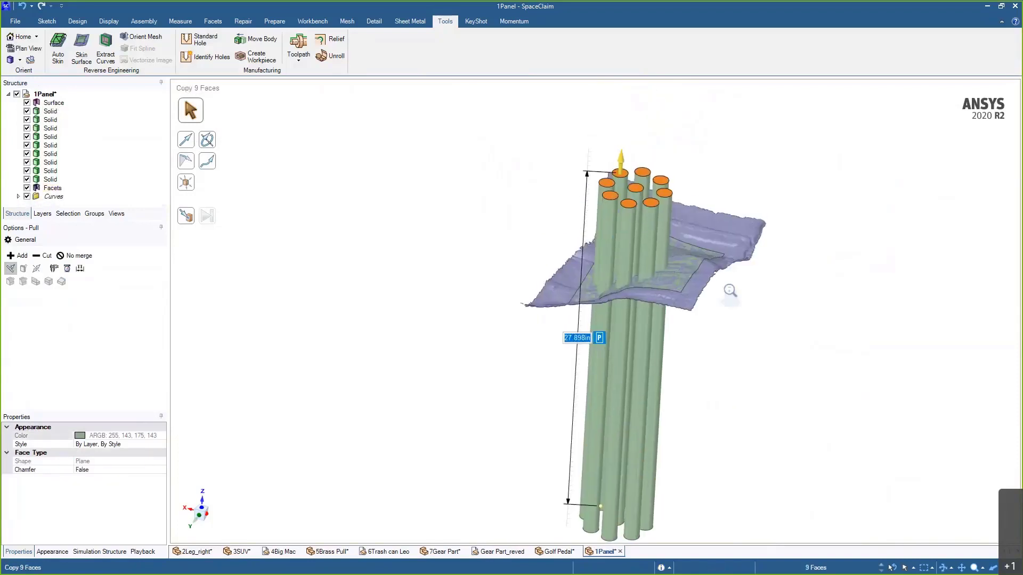
- Split all nine cylinders with Split Body, using the skin surface as the cutter
scroll(730, 290, "up", 5)
left_click(730, 291)
middle_click_drag(600, 285, 602, 299)
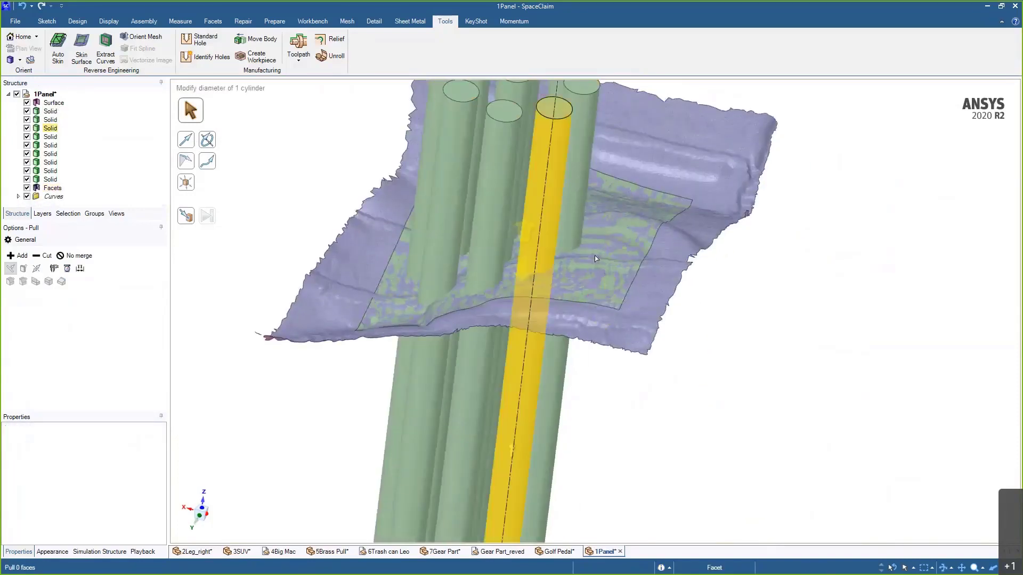
middle_click_drag(698, 313, 707, 370, "shift")
left_click(77, 26)
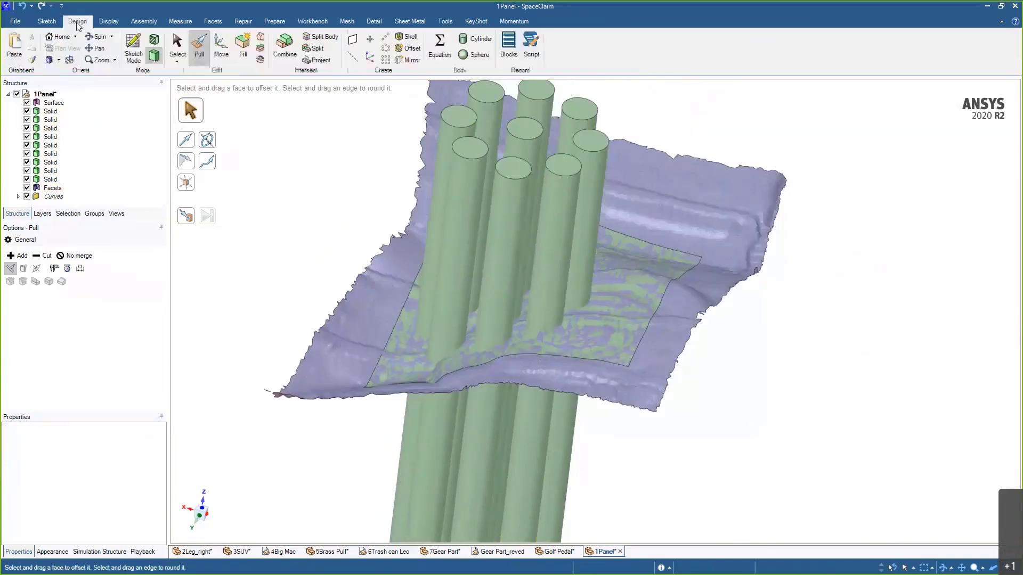
left_click(318, 41)
middle_click_drag(375, 133, 415, 192)
left_click_drag(633, 182, 374, 144)
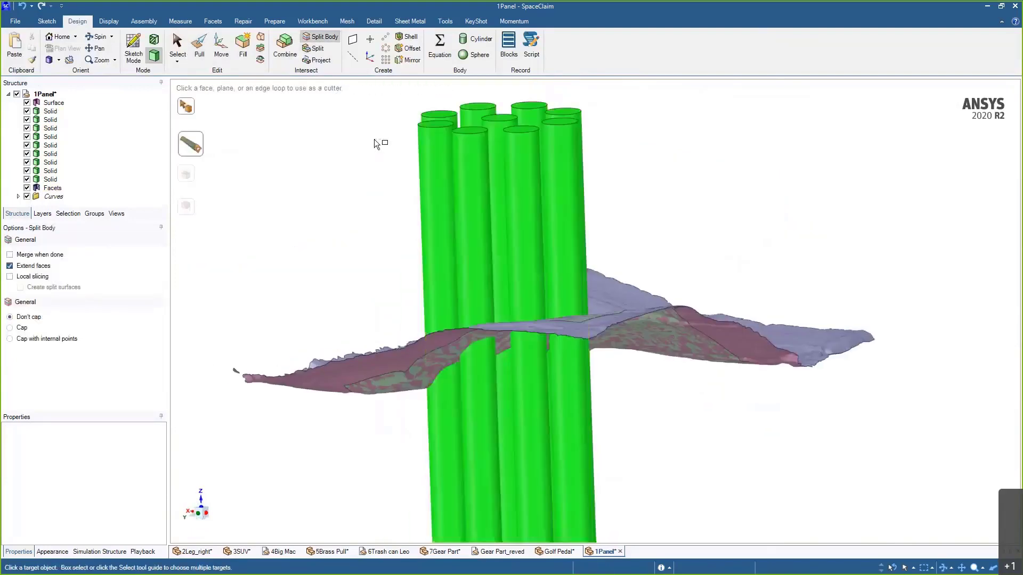
middle_click_drag(372, 146, 598, 310)
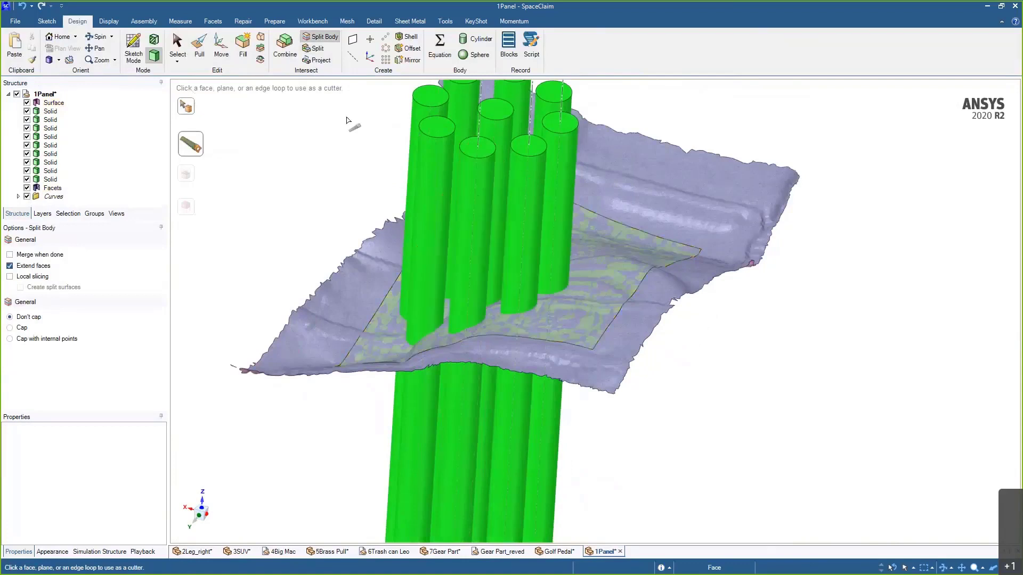
left_click(606, 274)
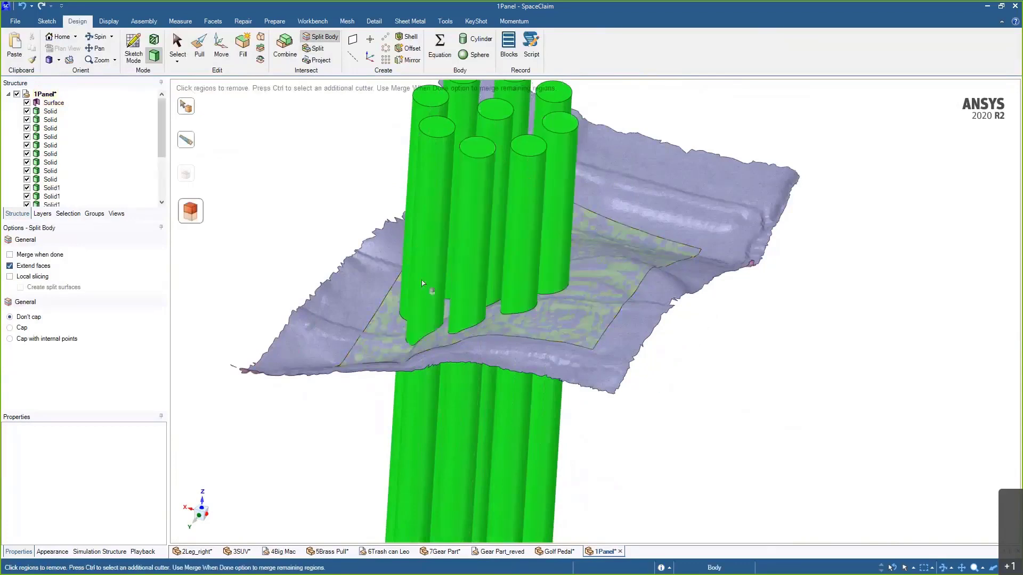
- Remove the lower regions of the split cylinders below the panel and finish the split
middle_click_drag(613, 447, 645, 354)
left_click_drag(661, 355, 358, 306)
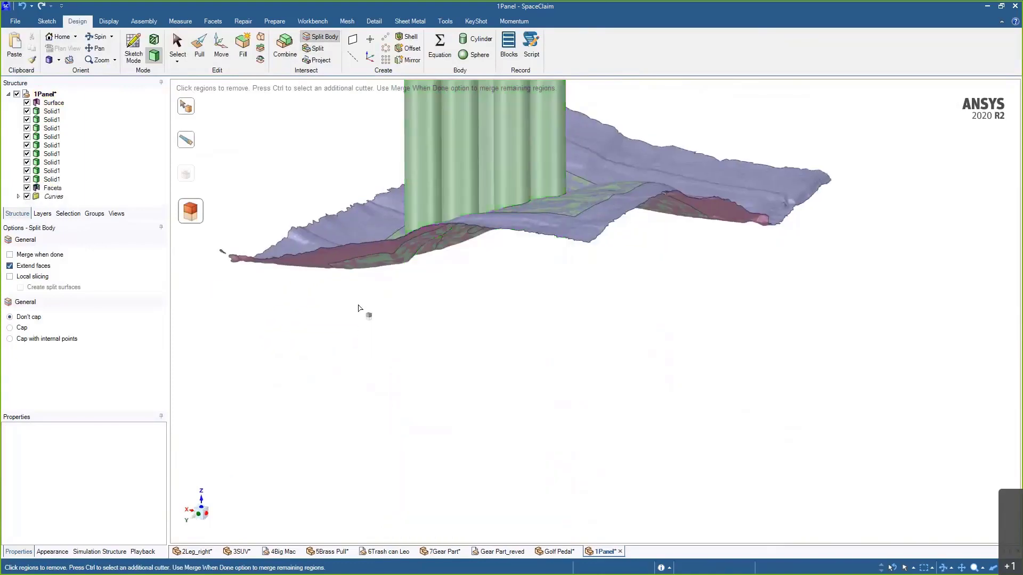
middle_click_drag(501, 320, 537, 387)
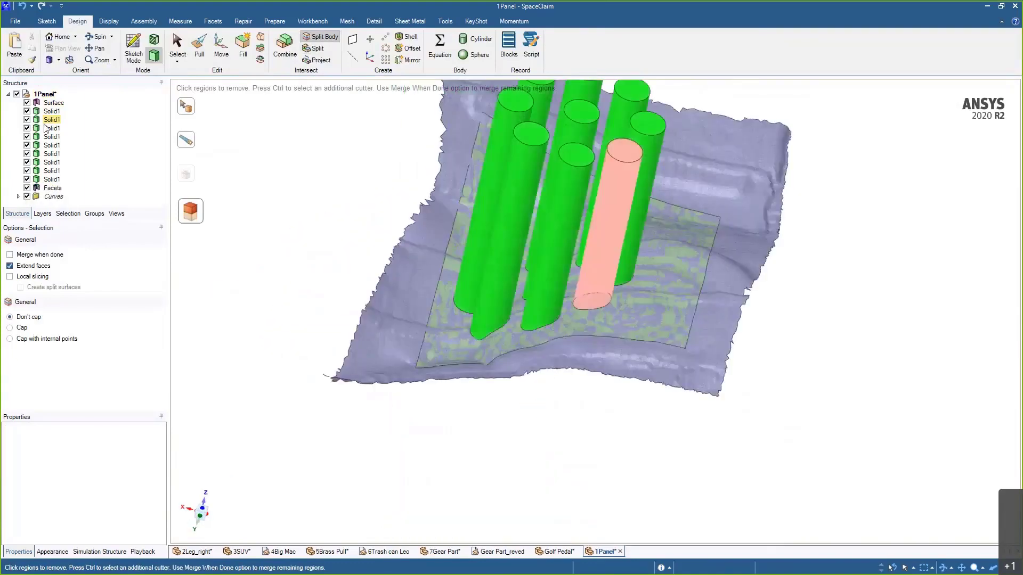
key("Escape")
- Hide the skin surface and the facet body, and examine the contoured end faces of the trimmed cylinders
left_click(27, 102)
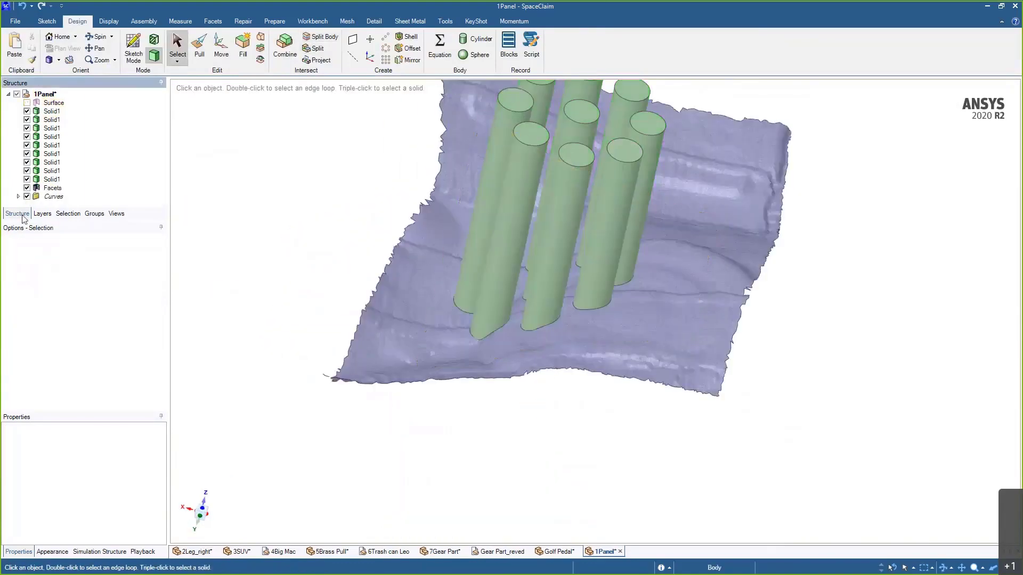
left_click(27, 187)
middle_click_drag(559, 288, 692, 301)
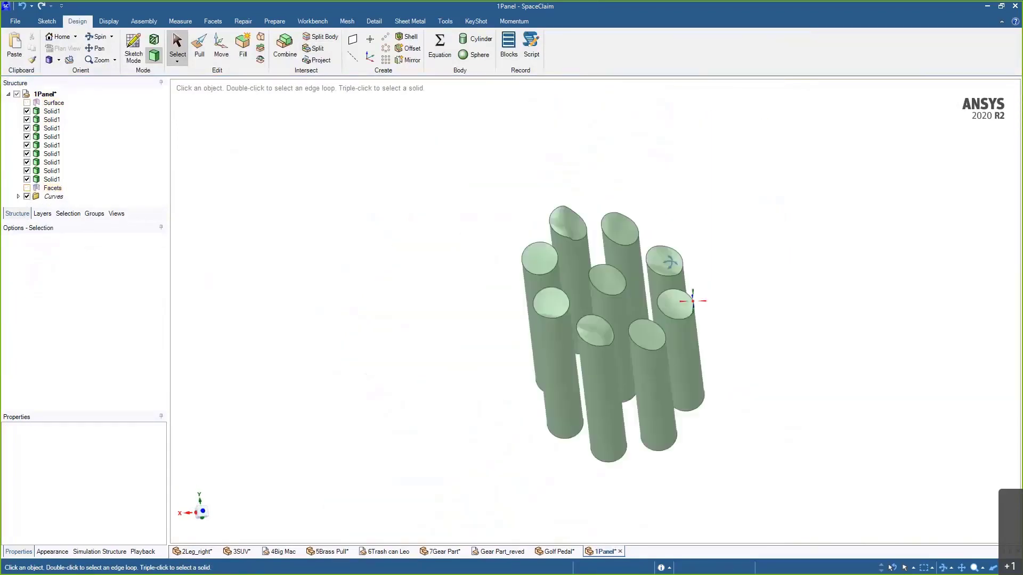
scroll(682, 273, "up", 4)
middle_click_drag(669, 262, 664, 330)
left_click(663, 331)
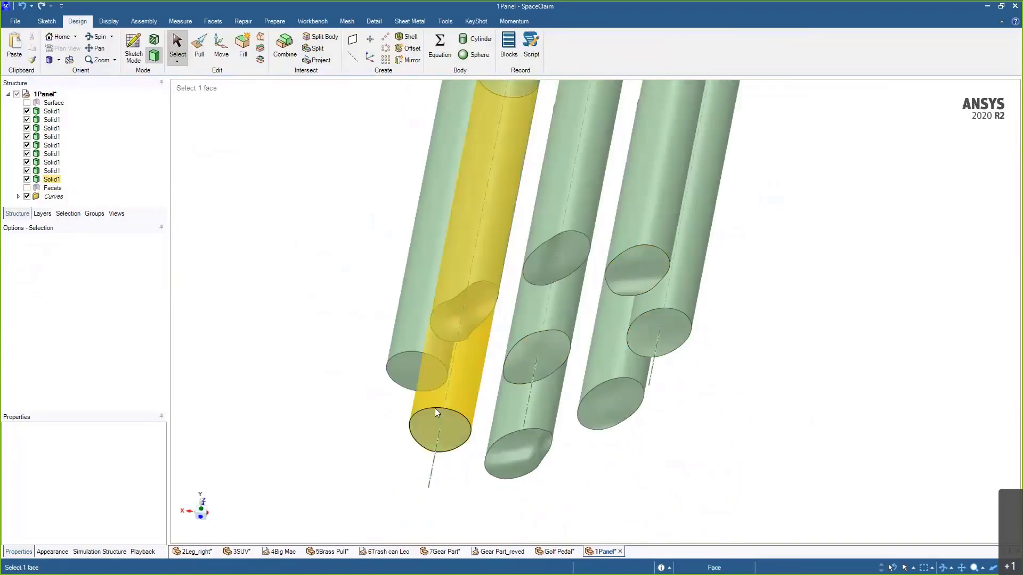
- Show the facet body again and examine how the trimmed cylinders meet the scanned panel
left_click(25, 188)
middle_click_drag(575, 328, 778, 367)
middle_click_drag(765, 449, 751, 462)
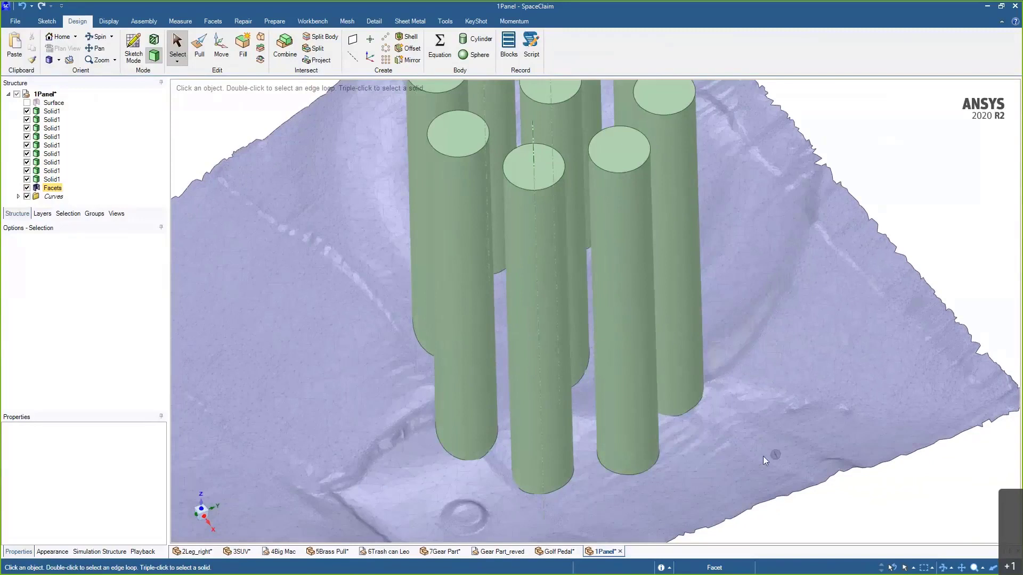
middle_click_drag(782, 447, 781, 425)
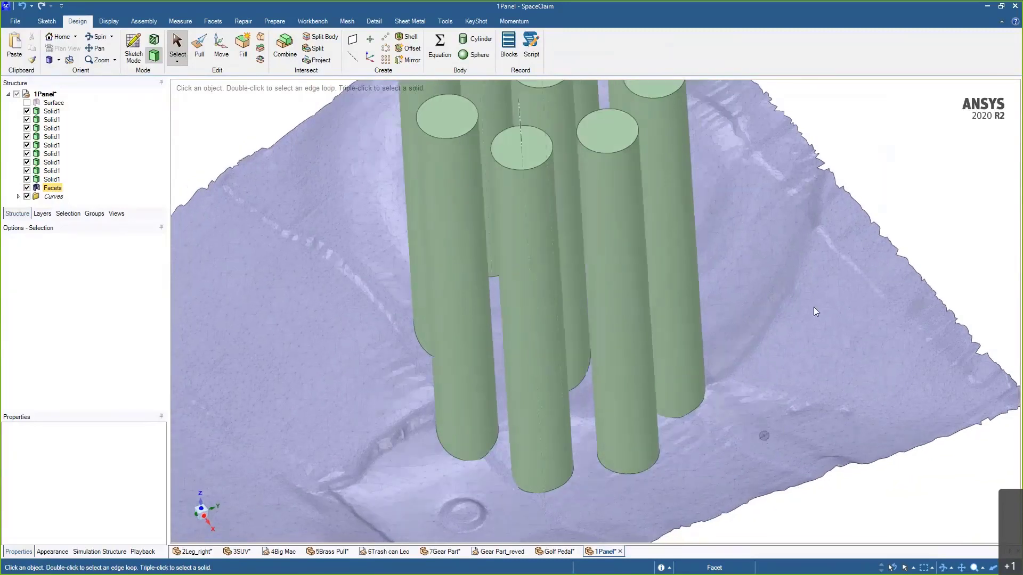
middle_click_drag(900, 232, 867, 190, "ctrl")
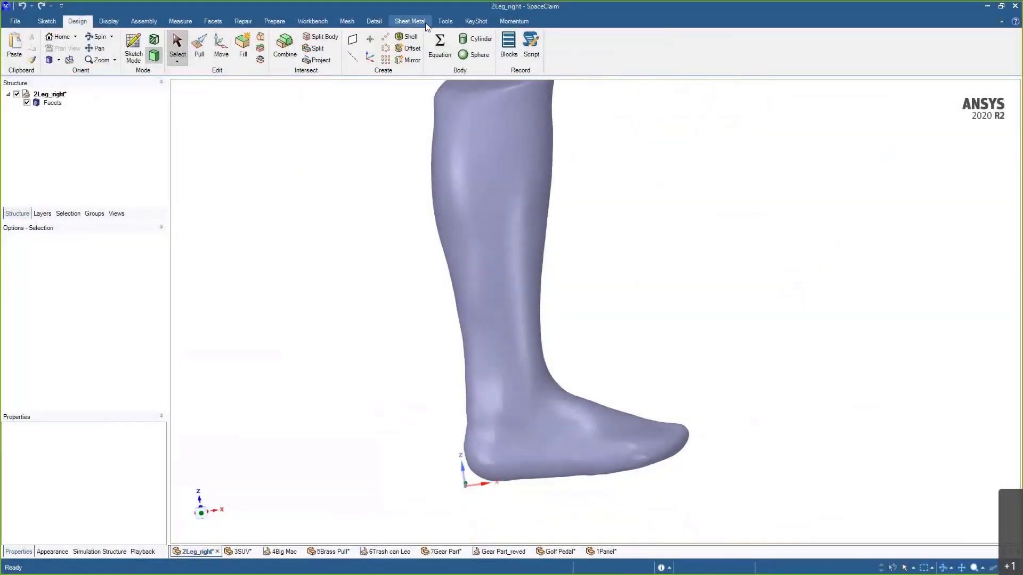
- Outline a four-sided Skin Surface boundary over the calf of the leg scan in the 2Leg_right document
left_click(444, 21)
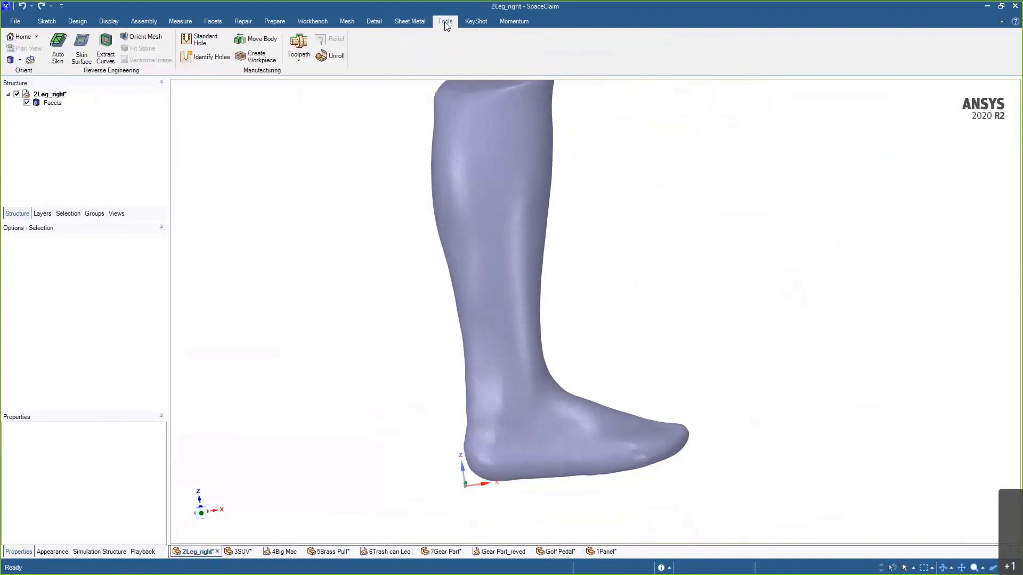
left_click(81, 51)
middle_click_drag(320, 203, 408, 263)
scroll(408, 263, "up", 3)
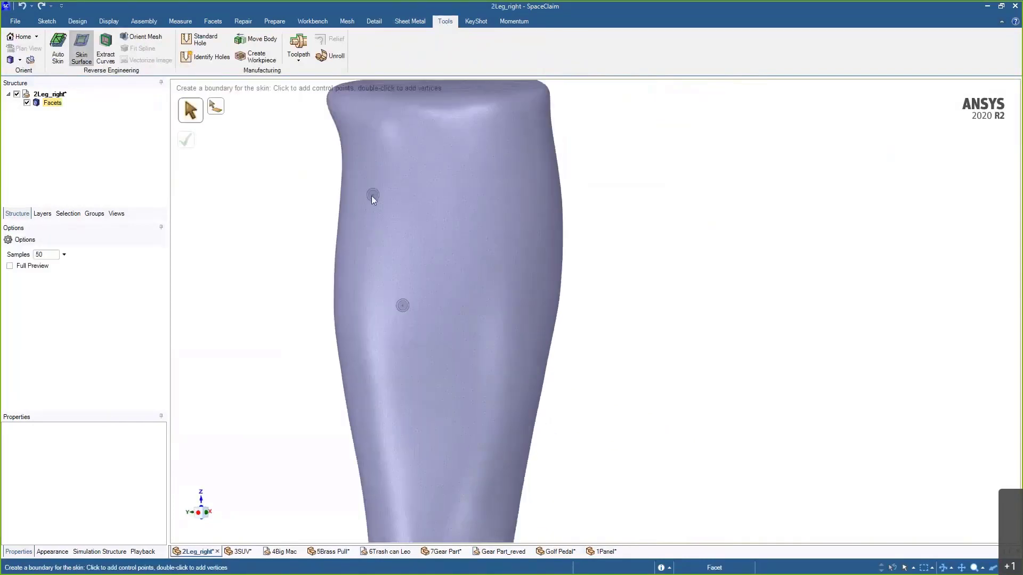
left_click_drag(364, 189, 520, 408)
middle_click_drag(520, 409, 495, 413)
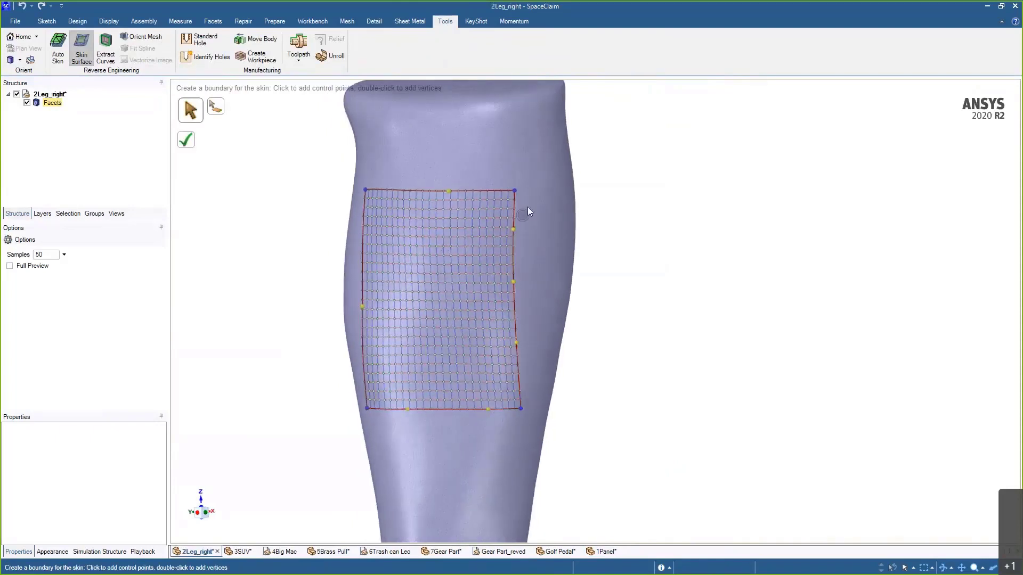
- Adjust the calf boundary's upper corner and edge control points so the upper edge arches upward, and create the skin surface
mouse_move(516, 190)
left_mouse_down()
mouse_move(541, 165)
mouse_move(518, 174)
mouse_move(501, 203)
mouse_move(514, 190)
left_mouse_up()
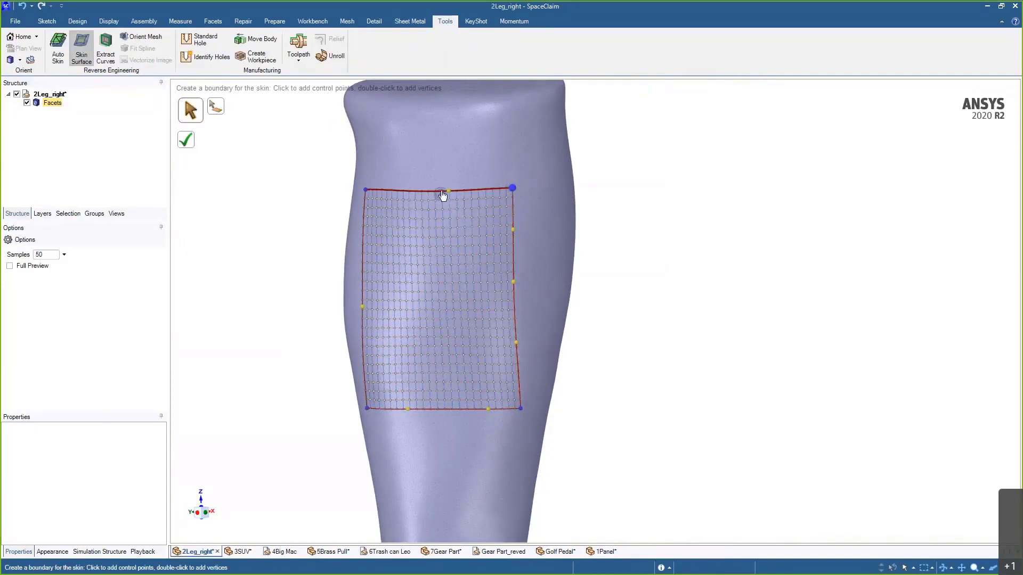
left_click_drag(449, 192, 438, 180)
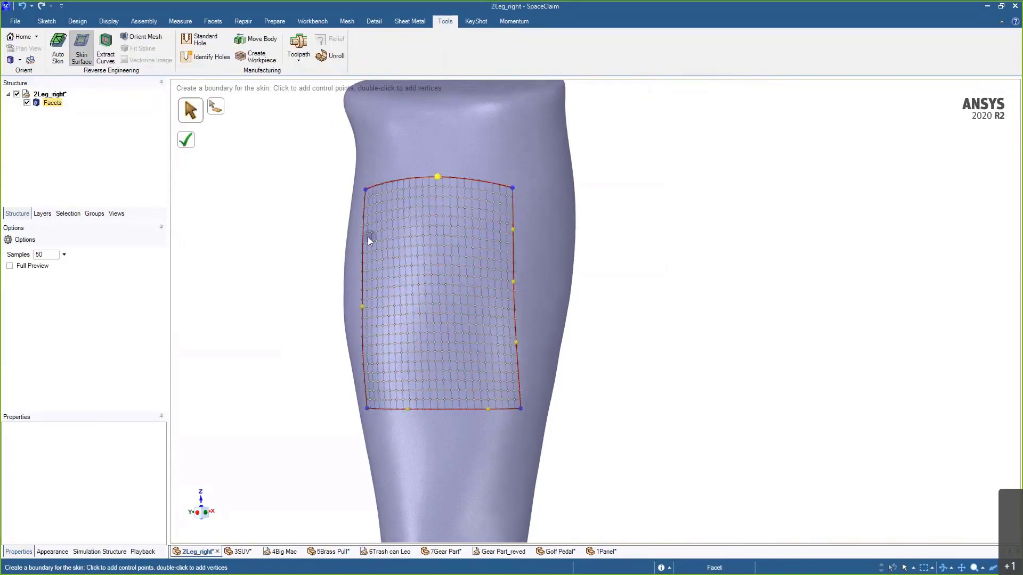
mouse_move(367, 237)
left_mouse_down()
mouse_move(387, 246)
mouse_move(347, 241)
mouse_move(368, 245)
left_mouse_up()
middle_click_drag(441, 273, 389, 288)
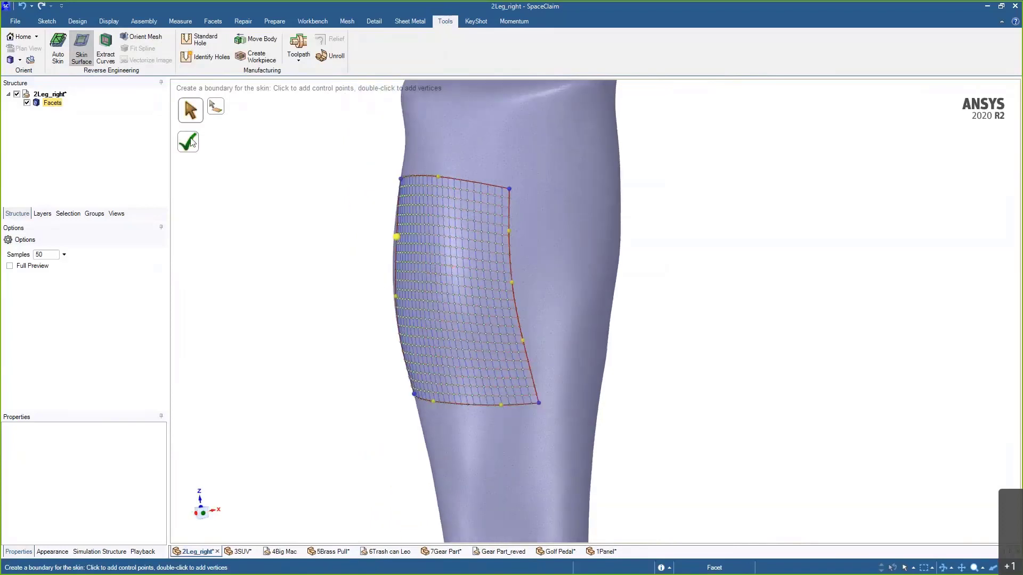
key("Return")
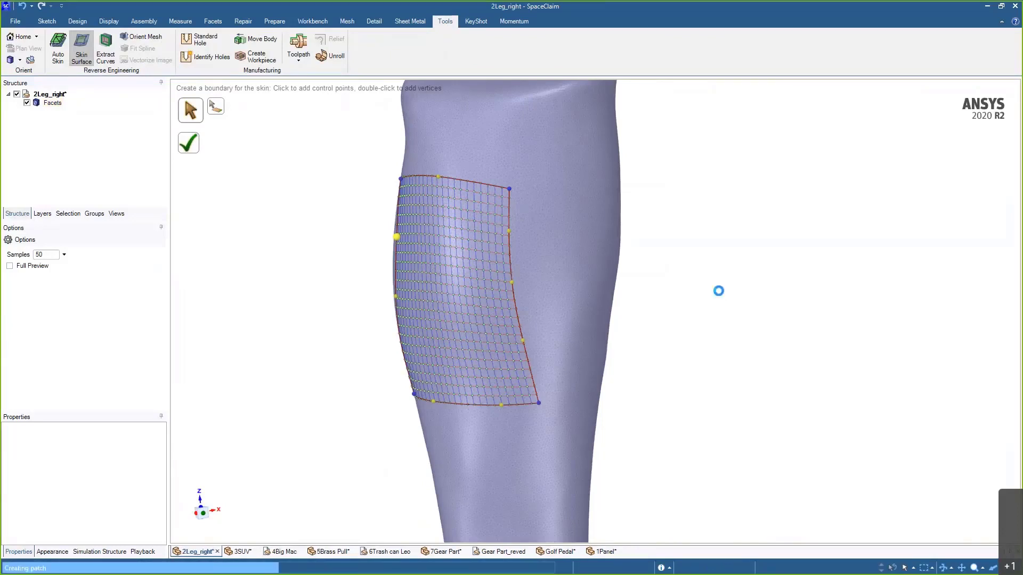
- Outline a second four-sided skin boundary on the front of the lower leg, opposite the first patch, and create its surface
middle_click_drag(720, 295, 545, 283)
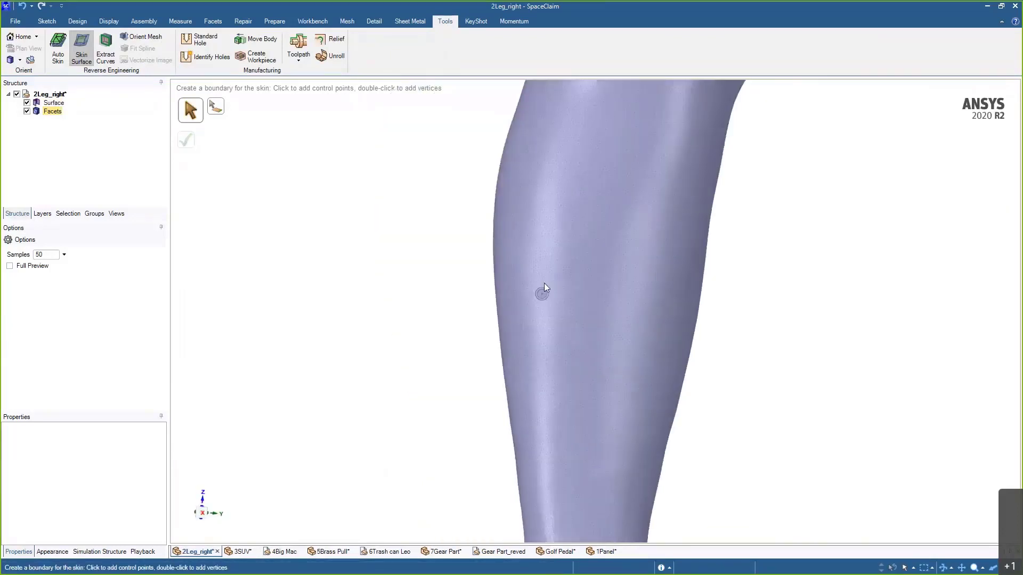
left_click(580, 171)
left_click(533, 255)
middle_click_drag(568, 383, 584, 389)
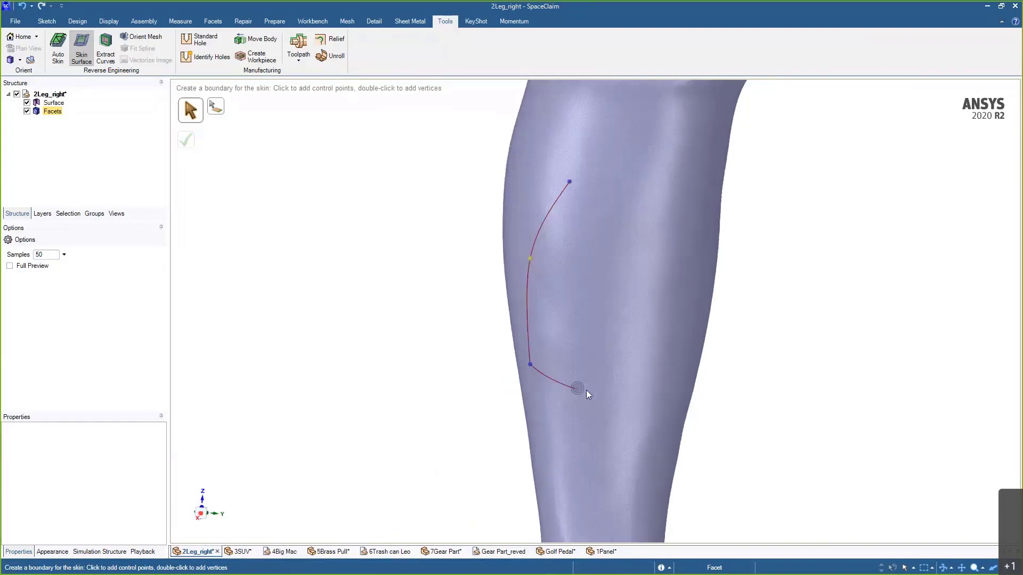
left_click(615, 387)
middle_click_drag(649, 396, 656, 392)
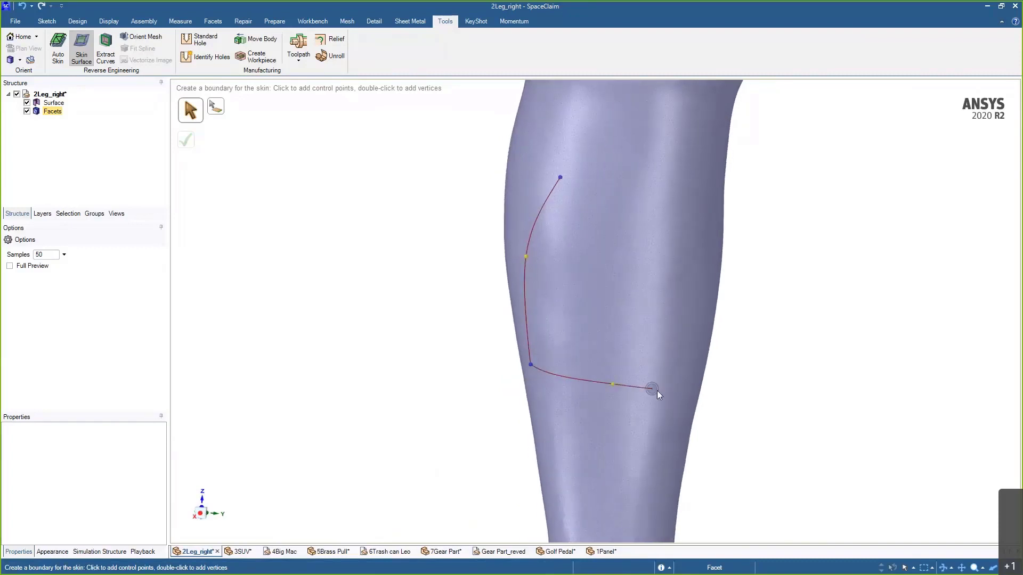
double_click(672, 391)
left_click(665, 308)
double_click(688, 201)
left_click(626, 187)
left_click(559, 178)
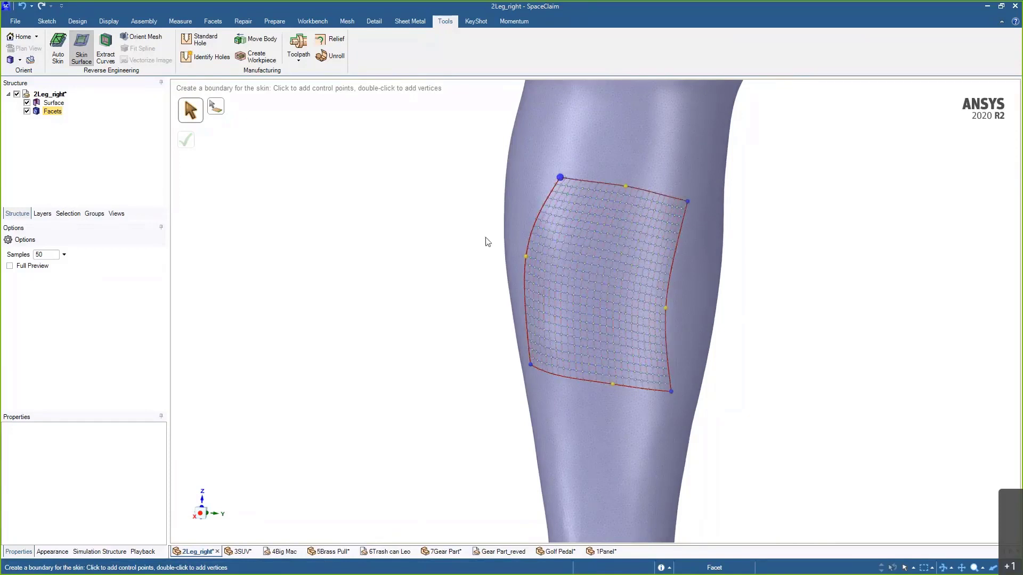
left_click(191, 143)
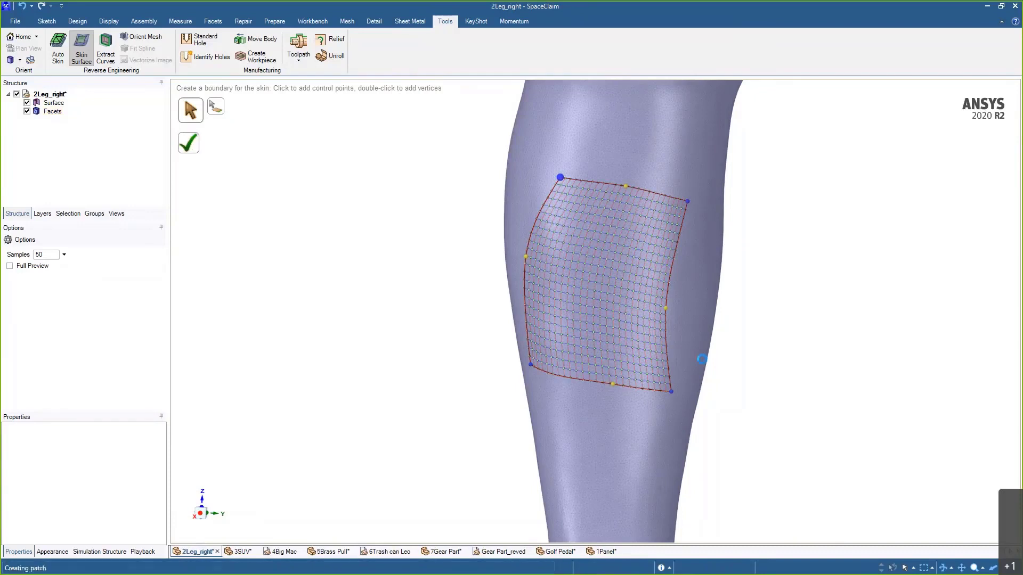
- Bridge the facing edges of the calf and front-leg patches with a skin surface along the side of the leg, adding an upper-edge control point
middle_click_drag(765, 332, 543, 318)
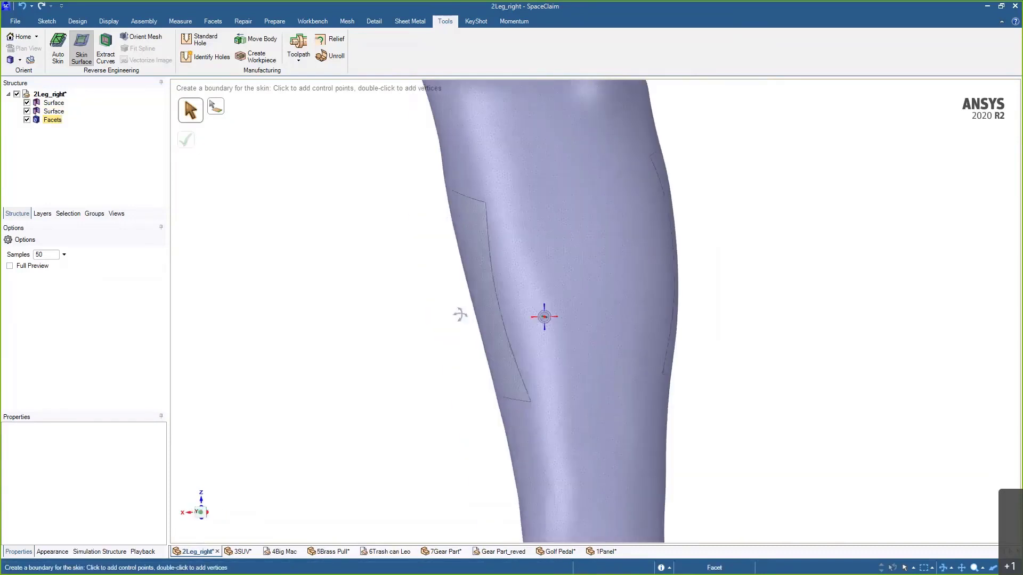
left_click(212, 114)
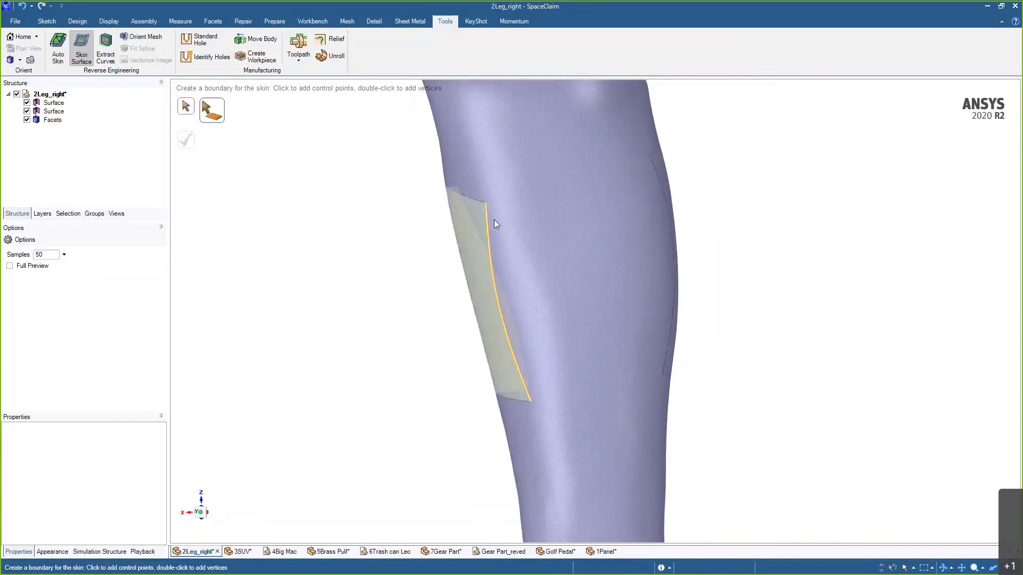
left_click(490, 232)
middle_click_drag(578, 264, 493, 288)
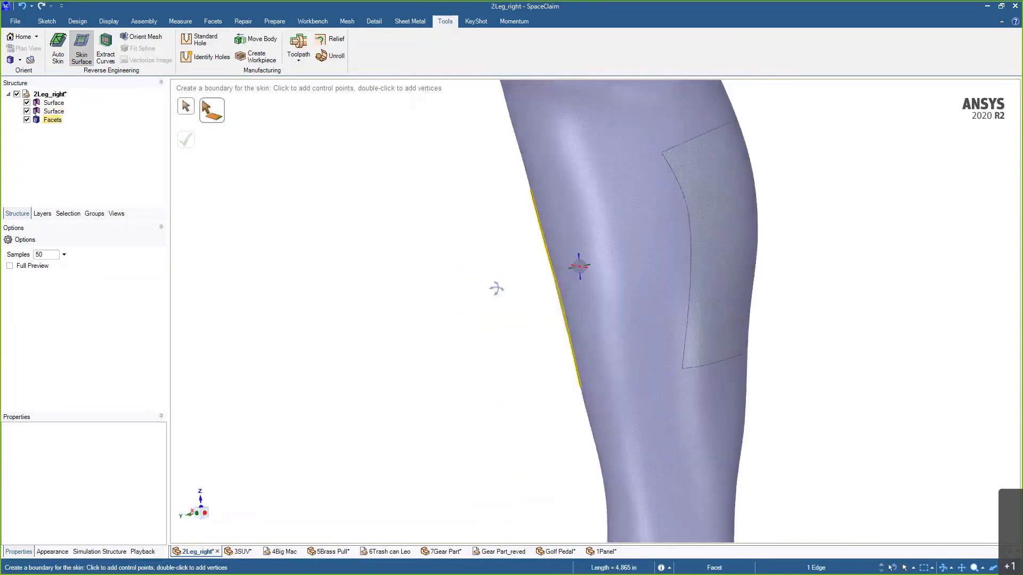
middle_click_drag(659, 269, 693, 282)
left_click(567, 182)
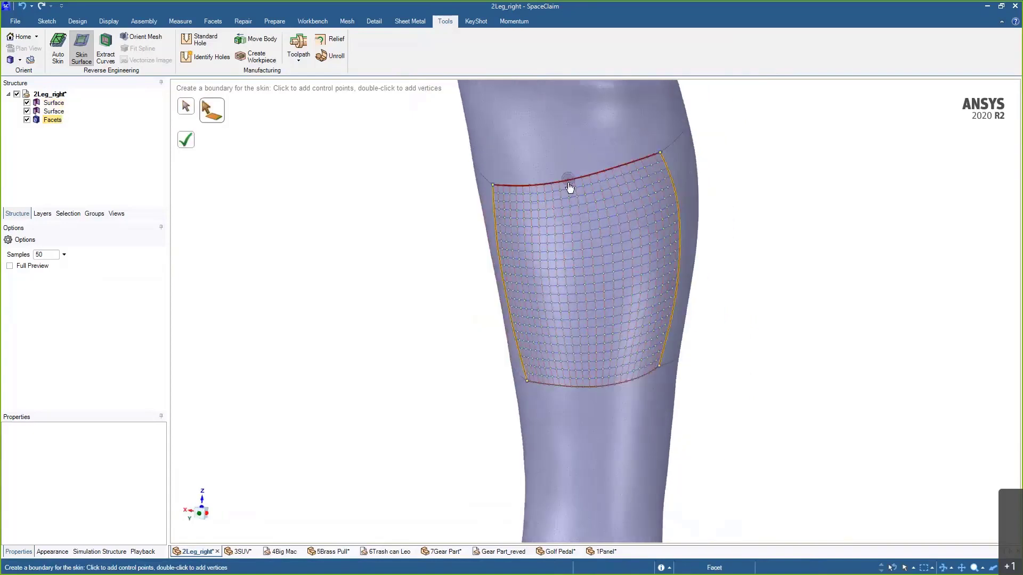
left_click(183, 148)
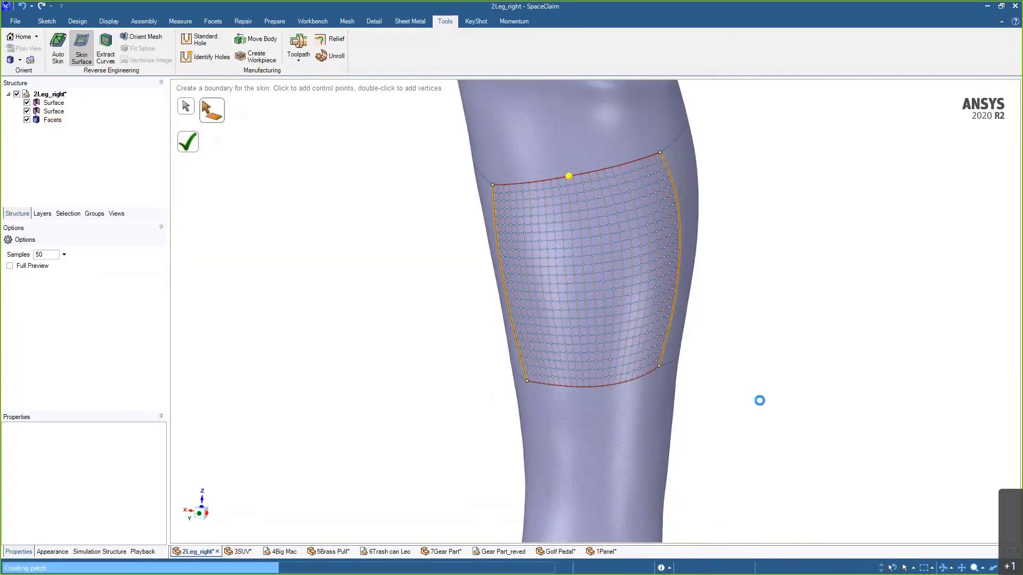
- Hide the joined skin patches and exit the Skin Surface tool, leaving only the facet body shown with nothing selected
left_click(27, 103)
scroll(469, 271, "down", 5)
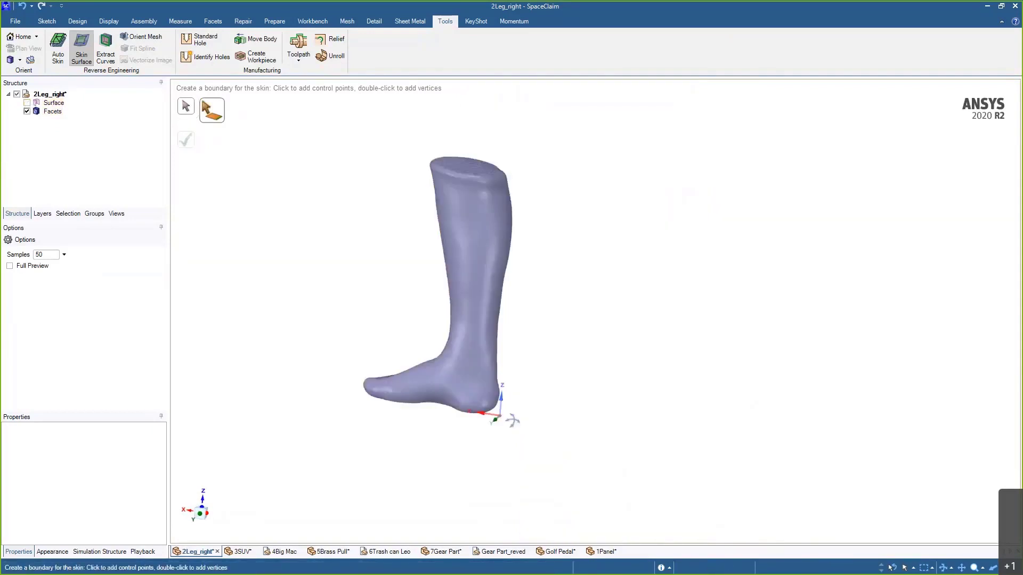
key("Escape")
left_click(491, 422)
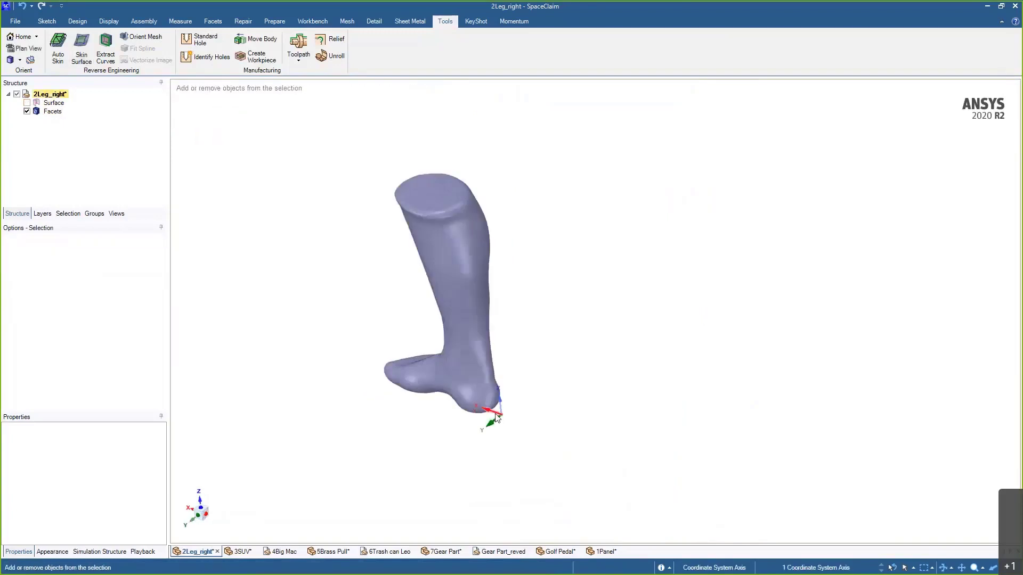
middle_click_drag(538, 408, 690, 318)
middle_click_drag(486, 292, 524, 311)
scroll(525, 312, "up", 5)
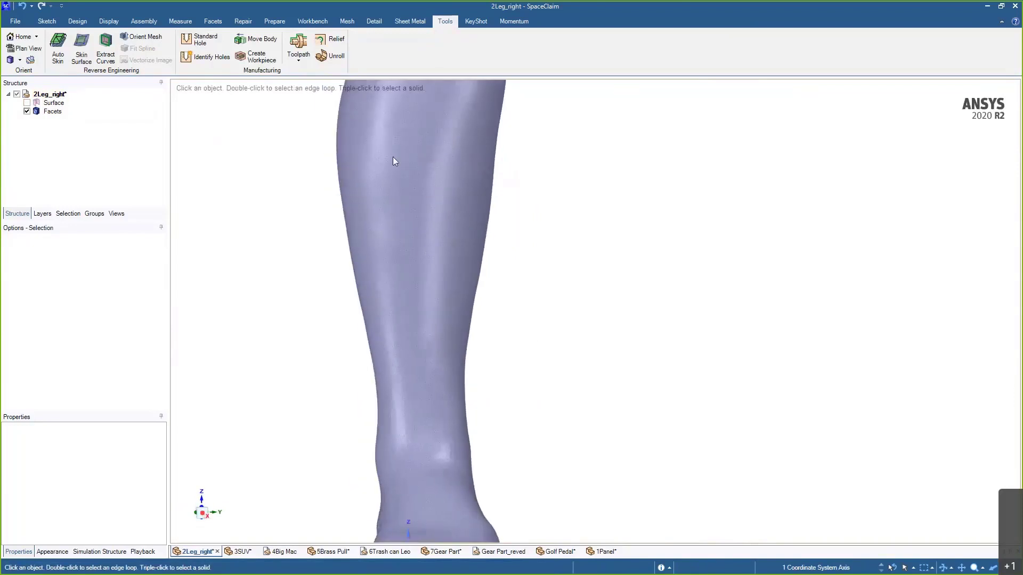
left_click(340, 235)
- Outline a tall four-sided Skin Surface boundary down the front of the shin to just above the ankle and create the surface
left_click(88, 53)
left_click(365, 194)
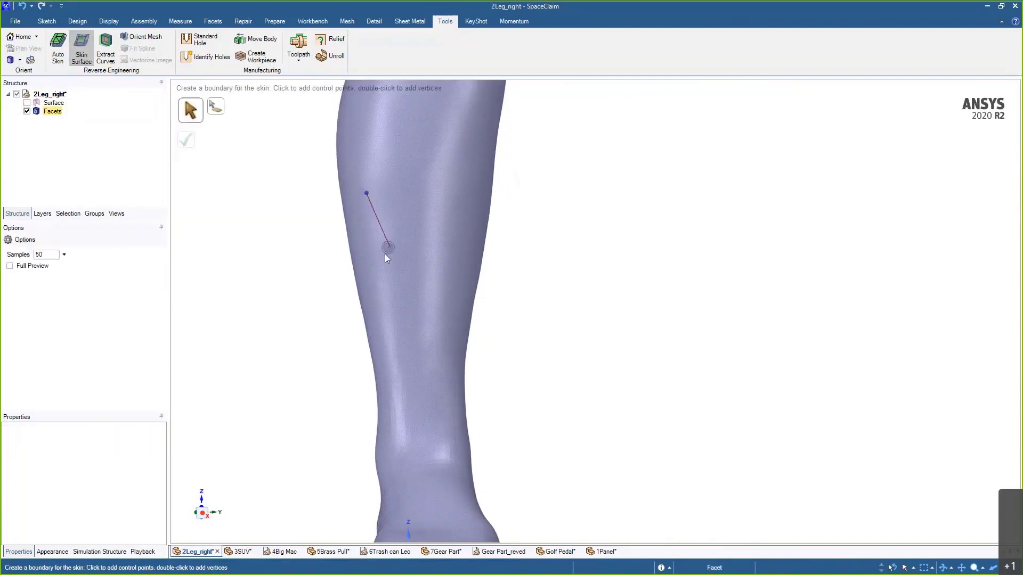
left_click(375, 308)
middle_click_drag(392, 390, 398, 410)
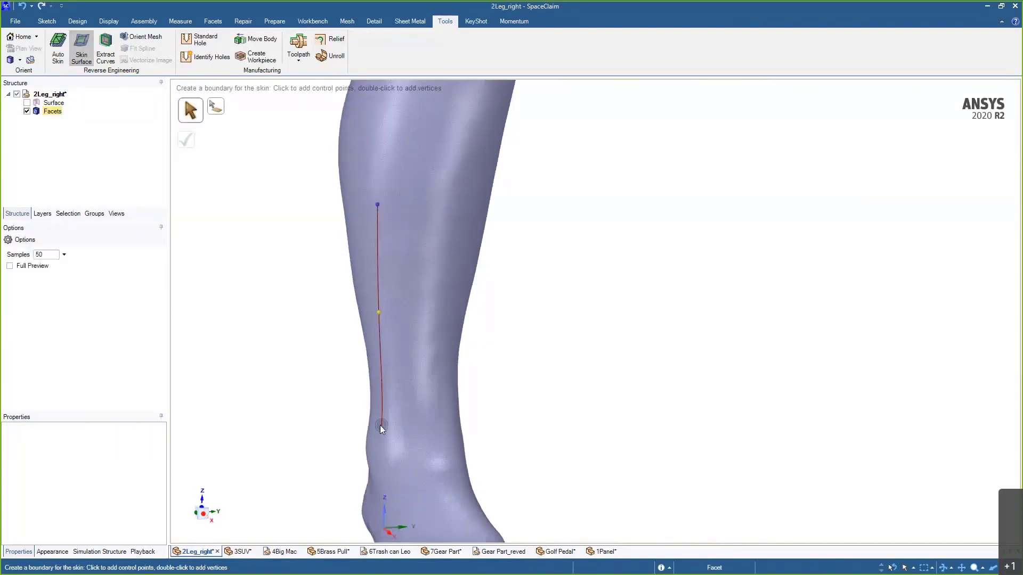
double_click(381, 425)
double_click(454, 425)
middle_click_drag(462, 428, 429, 424)
left_click(438, 300)
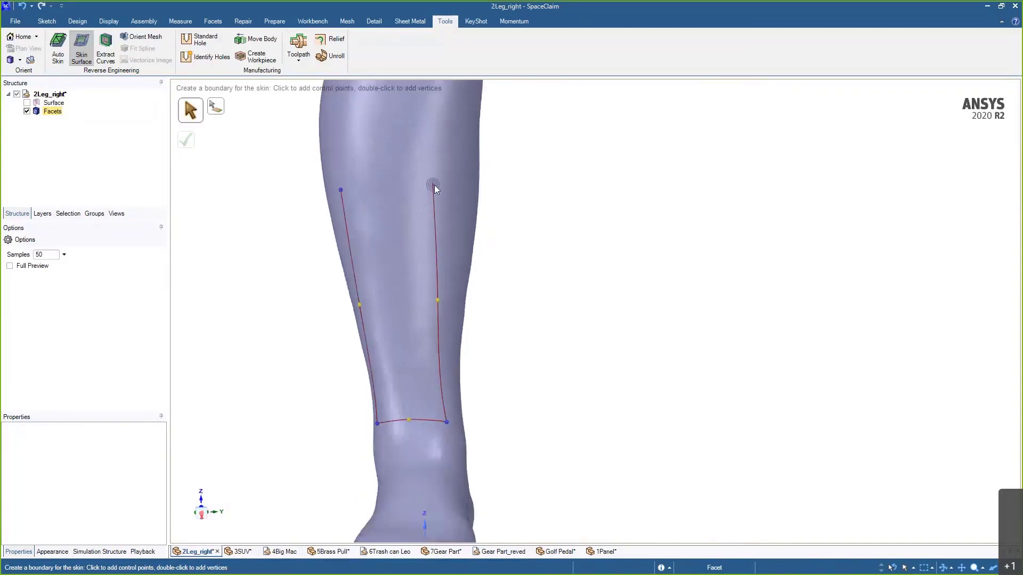
left_click(342, 190)
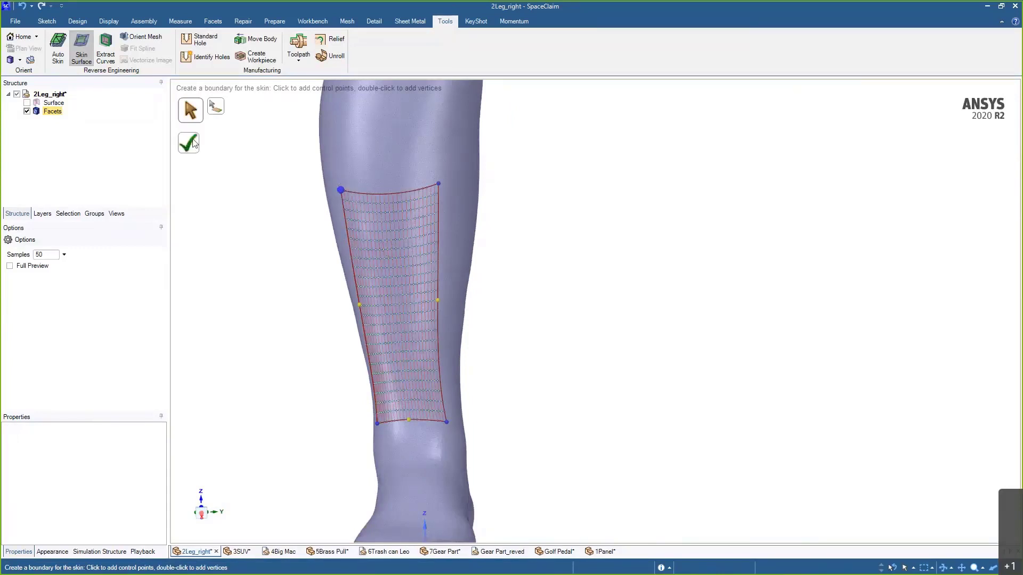
- Pull the shin skin surface outward from the leg to thicken it into a solid about 0.302 in thick
left_click(80, 21)
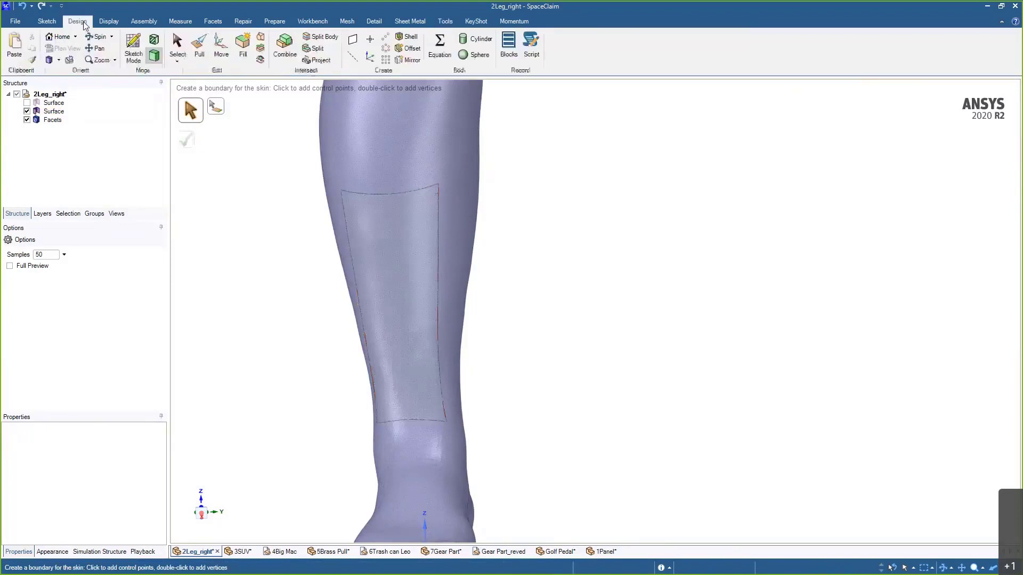
left_click(200, 58)
left_click(377, 300)
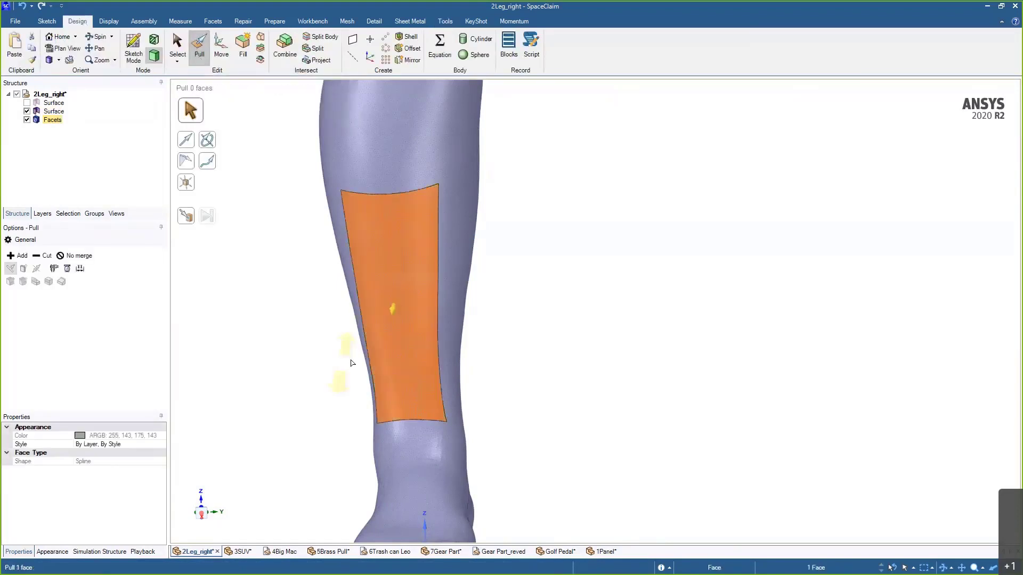
middle_click_drag(351, 363, 325, 361)
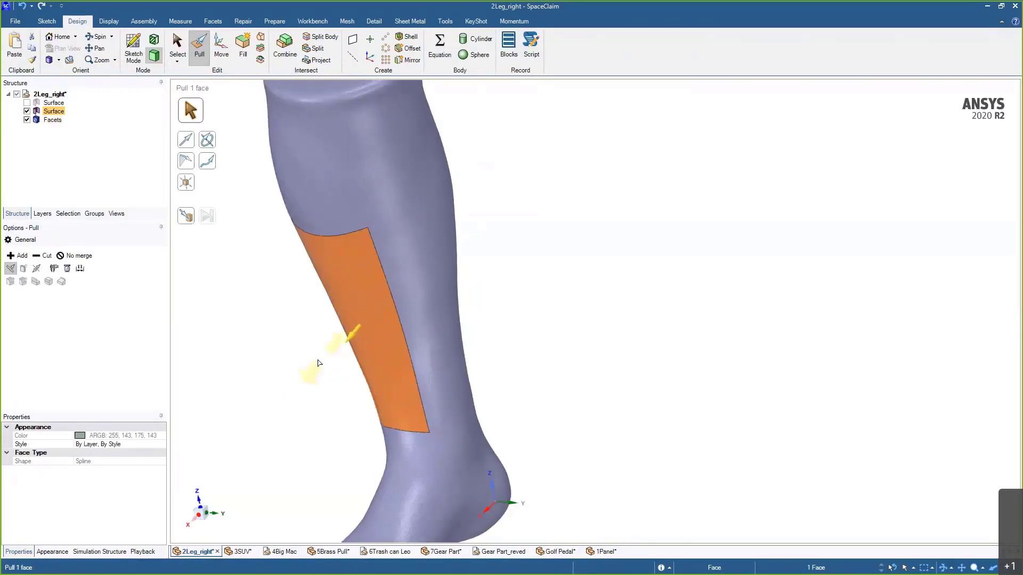
left_click_drag(318, 360, 315, 362)
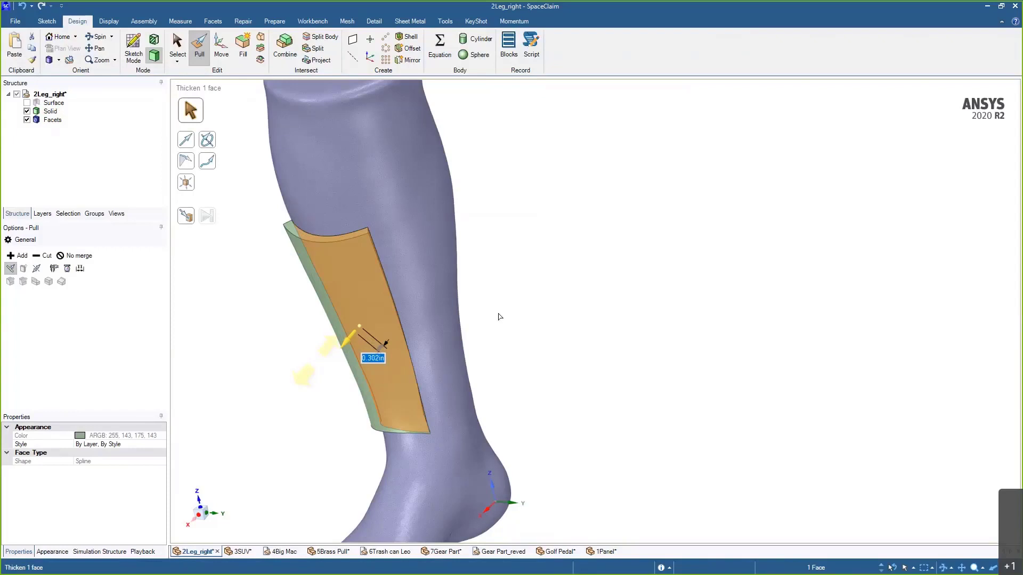
left_click(487, 328)
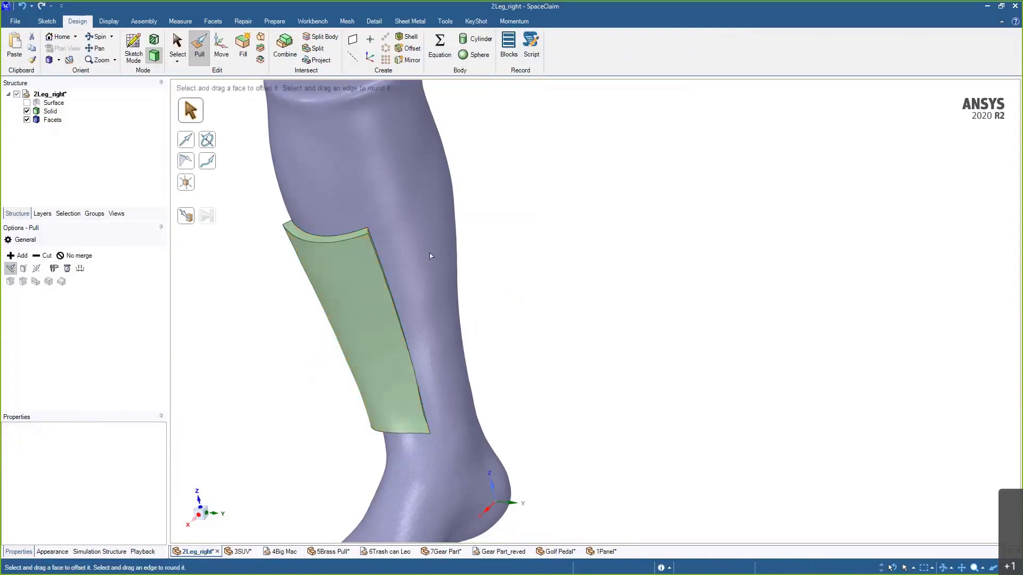
- Round the thickened shin guard's upper corner edge to a radius of about 0.46 in
left_click(368, 232)
scroll(368, 232, "up", 4)
middle_click_drag(349, 305, 358, 290)
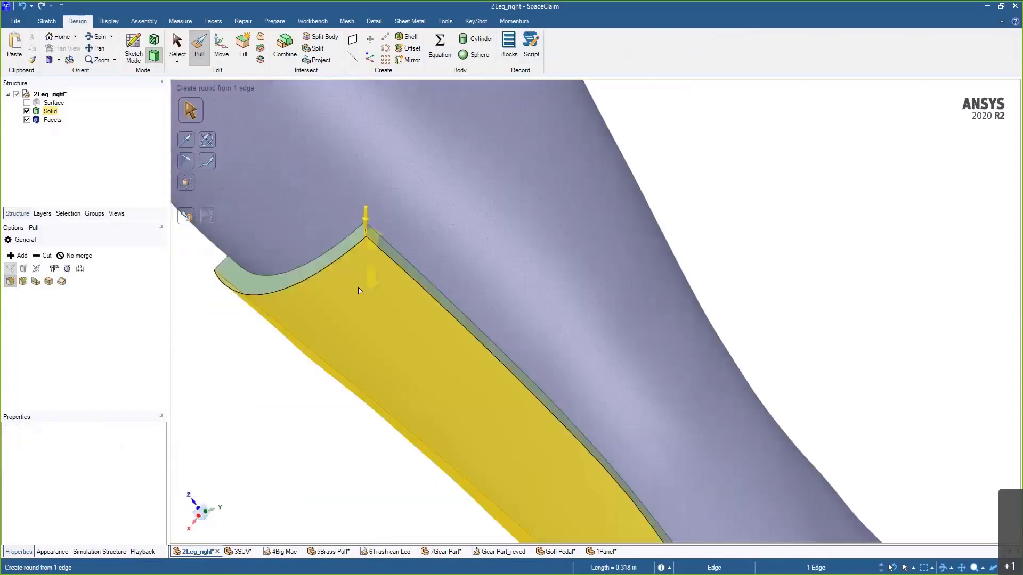
left_click_drag(358, 318, 345, 433)
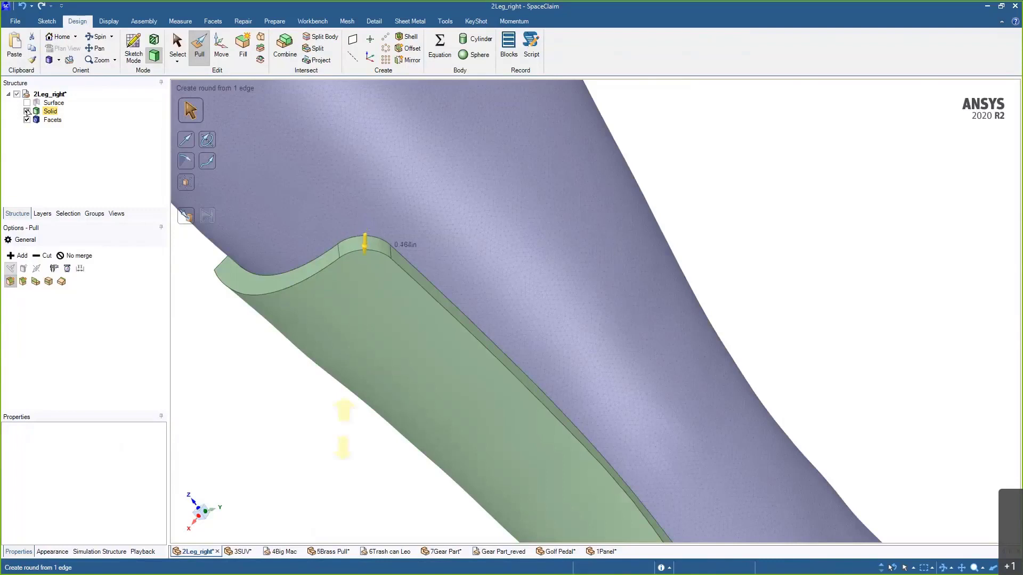
- Hide the shin guard solid and create a horizontal plane through the coordinate system origin at the heel
left_click(26, 111)
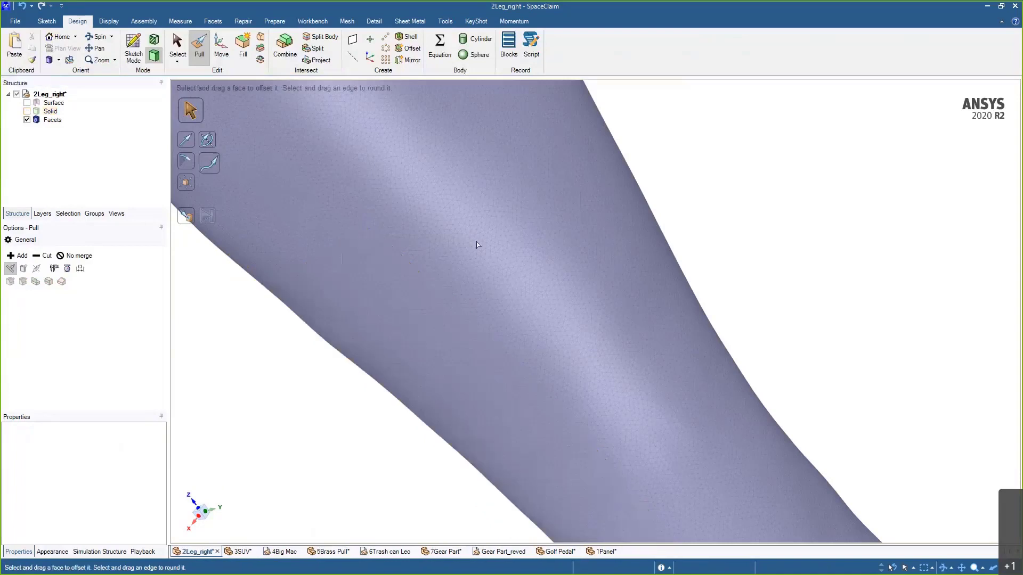
middle_click_drag(477, 244, 585, 210)
middle_click_drag(585, 209, 582, 151, "shift")
scroll(586, 158, "down", 5)
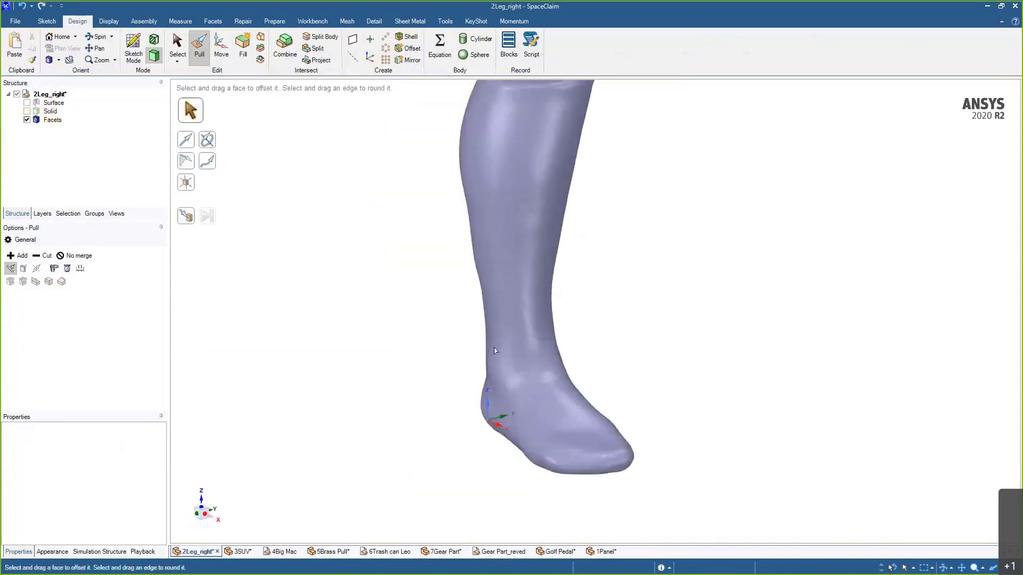
key("s")
left_click(491, 424)
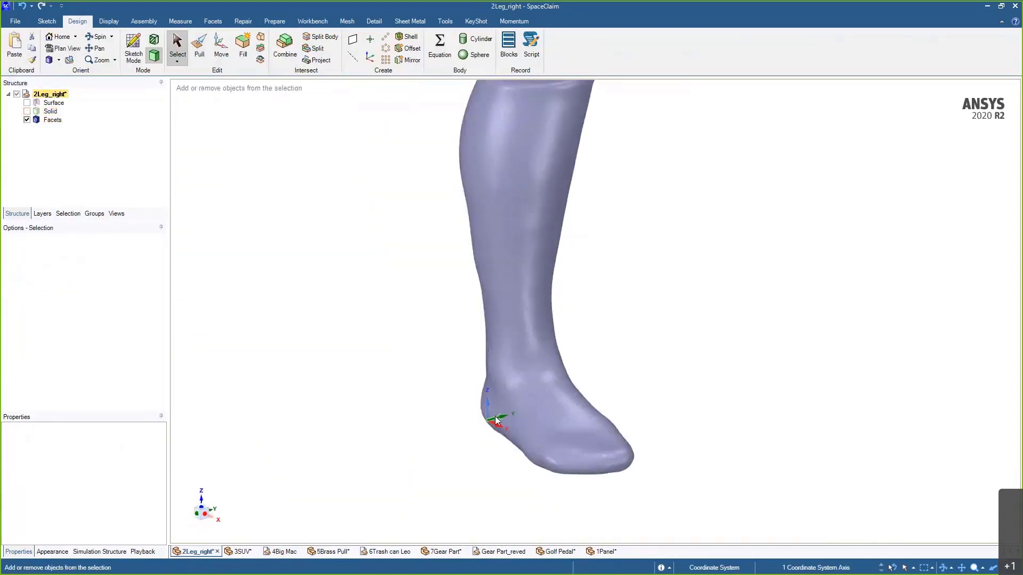
left_click(352, 39)
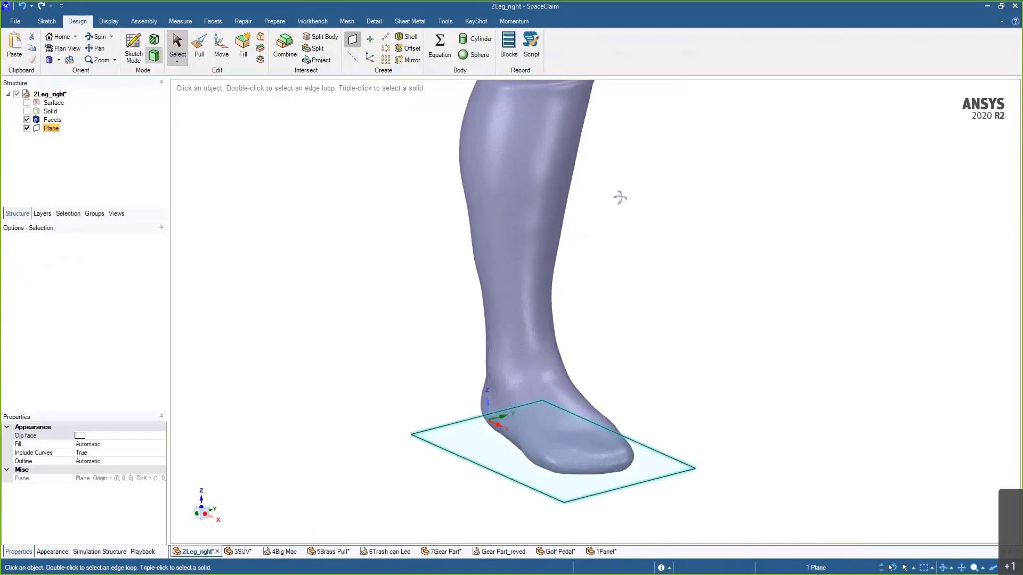
- Move the plane up the leg about 15.045 in and copy it down about 10.85 in to just above the ankle
middle_click_drag(619, 196, 644, 194)
key("m")
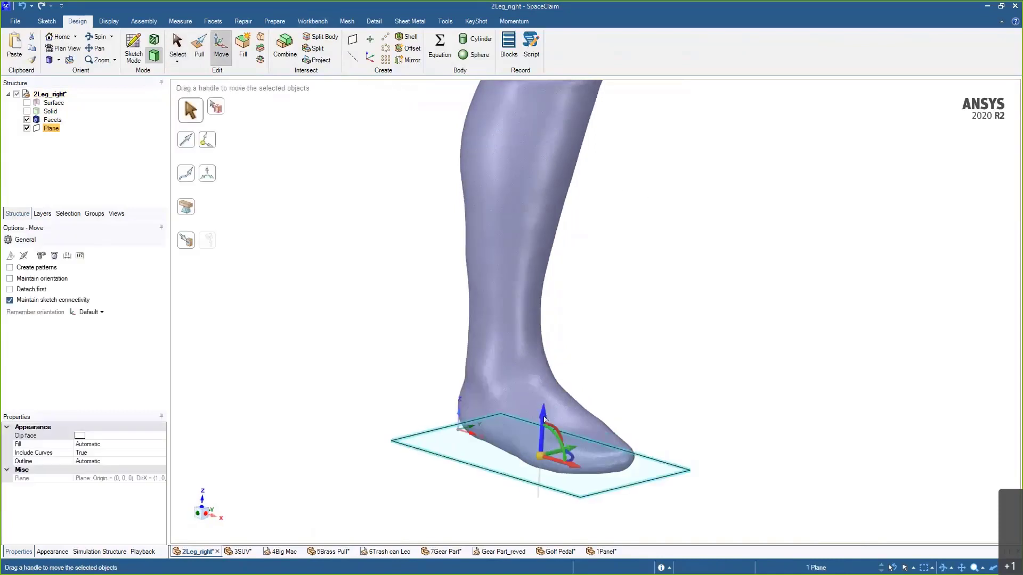
left_click_drag(542, 415, 575, 84)
middle_click_drag(575, 84, 560, 185, "ctrl")
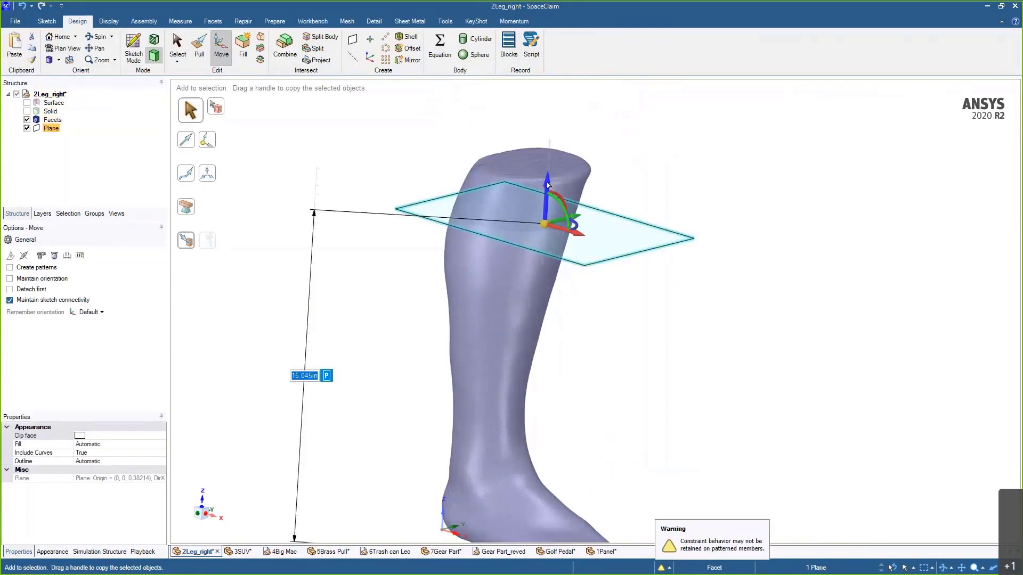
left_click_drag(550, 186, 502, 442, "ctrl")
middle_click_drag(567, 398, 595, 337, "ctrl")
left_click(628, 303)
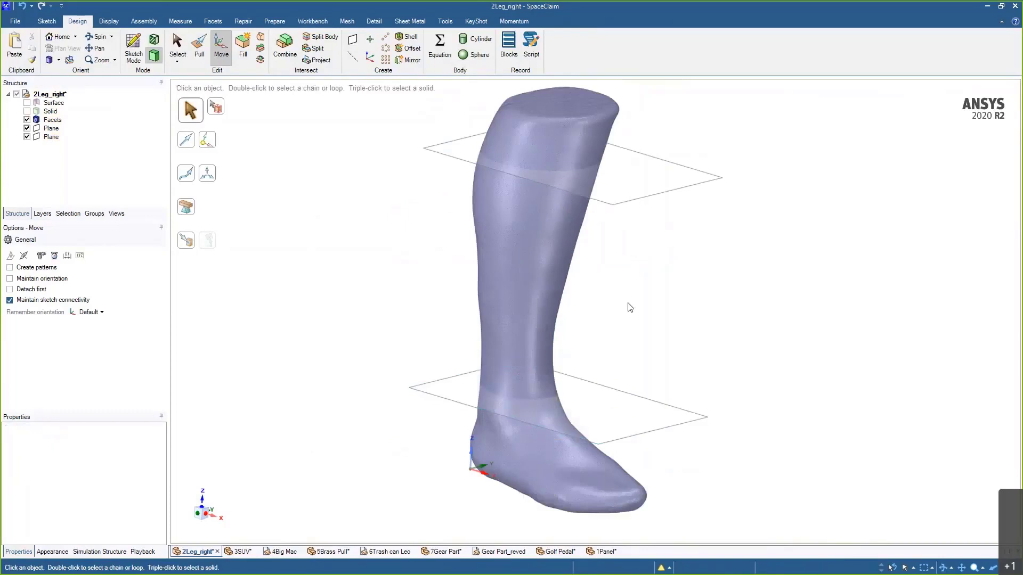
- Create a Skin Surface wrapping fully around the leg between the upper and lower planes, and check its fit to the facets
middle_click_drag(660, 290, 642, 317, "shift")
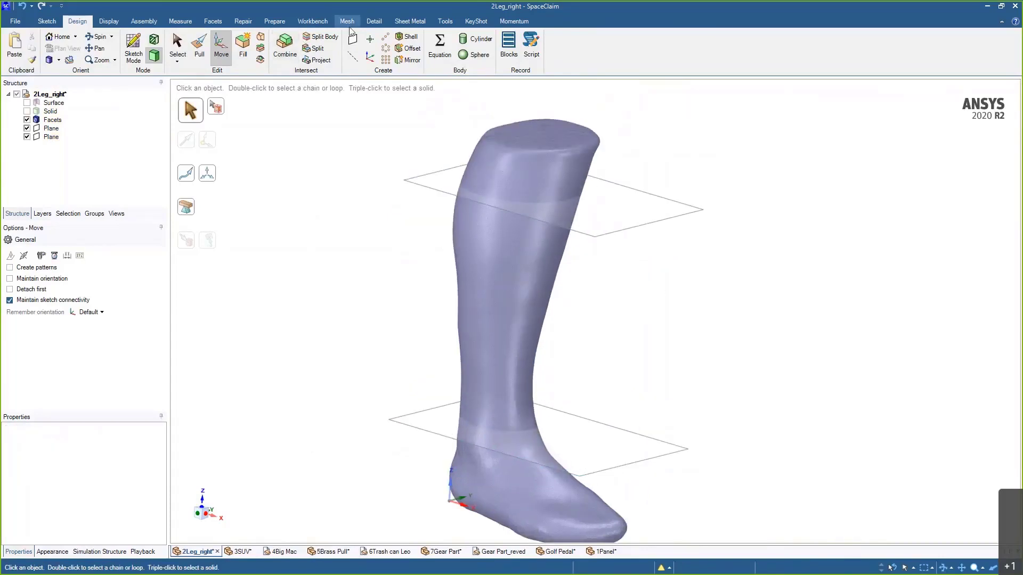
left_click(445, 21)
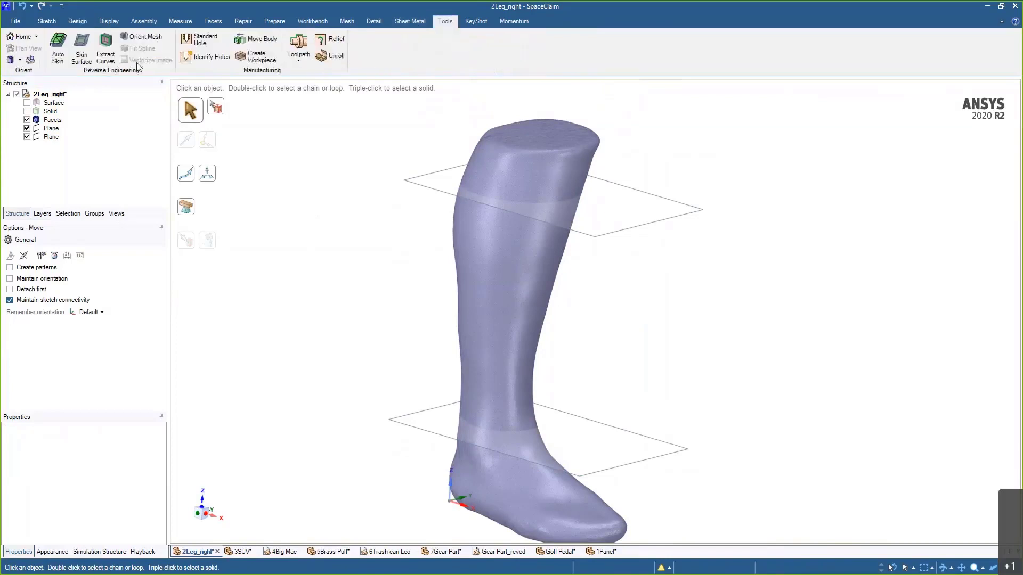
left_click(87, 59)
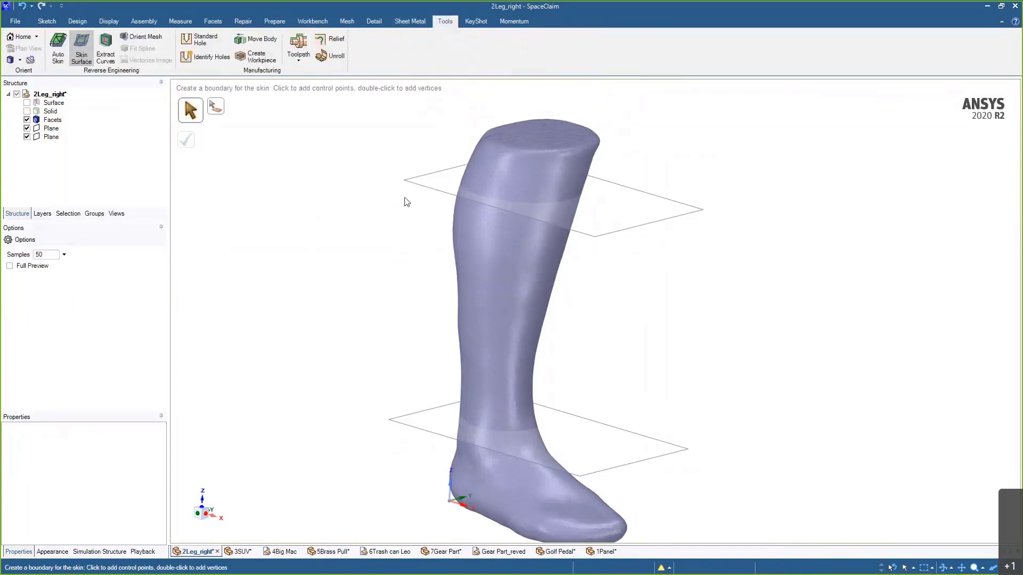
left_click(447, 185)
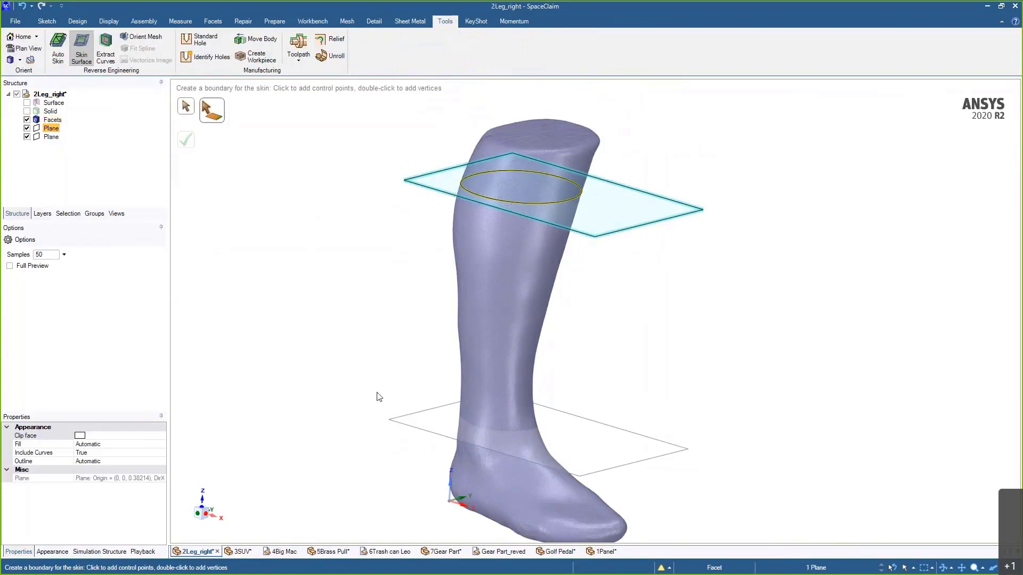
left_click(415, 432)
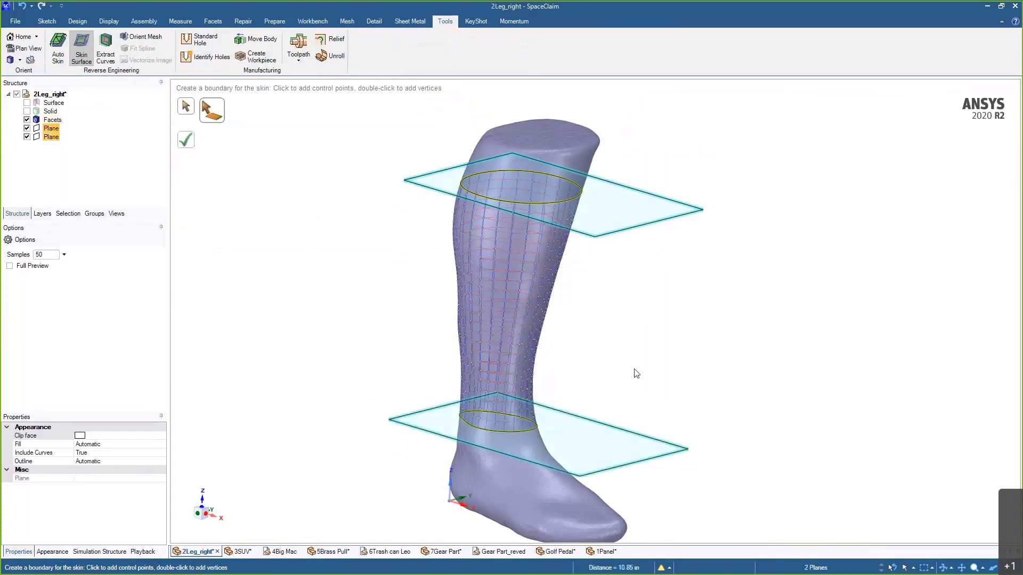
middle_click_drag(634, 373, 216, 181)
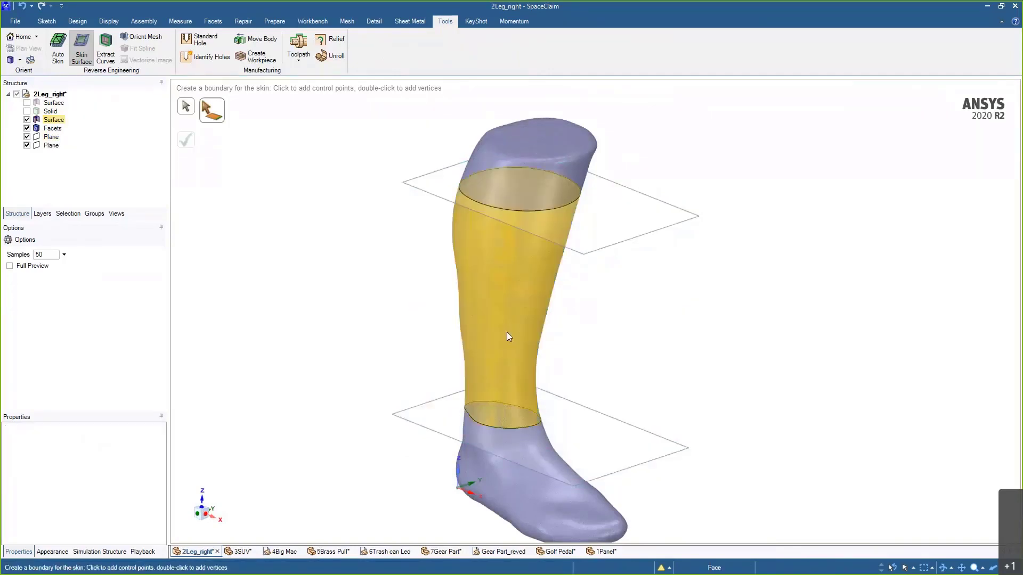
scroll(501, 354, "up", 5)
middle_click_drag(510, 345, 504, 308)
scroll(513, 271, "down", 3)
scroll(514, 271, "down", 2)
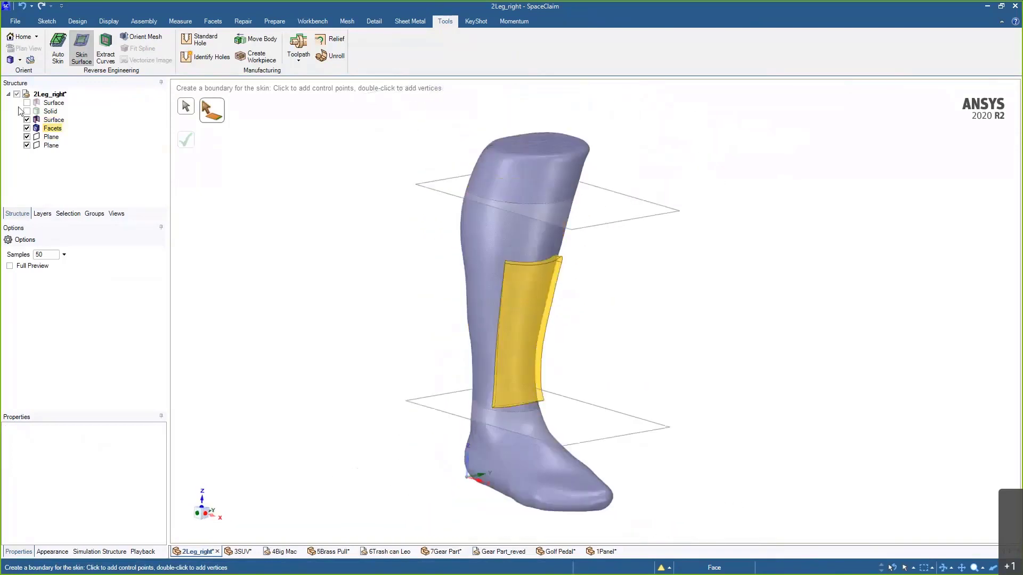
- Hide the wrapped skin surface and rotate the lower plane 90° so it stands upright across the front of the foot
left_click(28, 120)
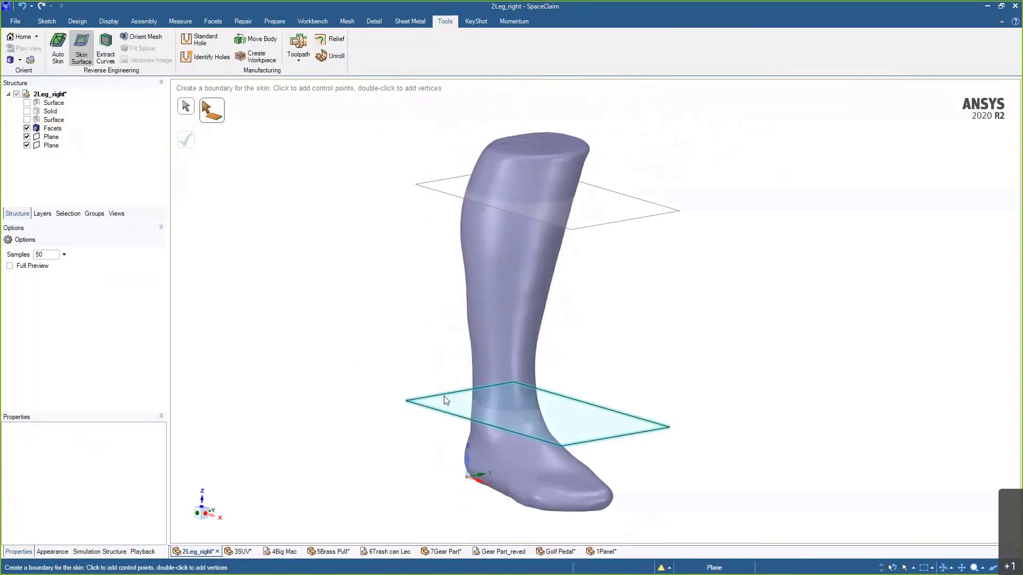
key("m")
left_click(526, 437)
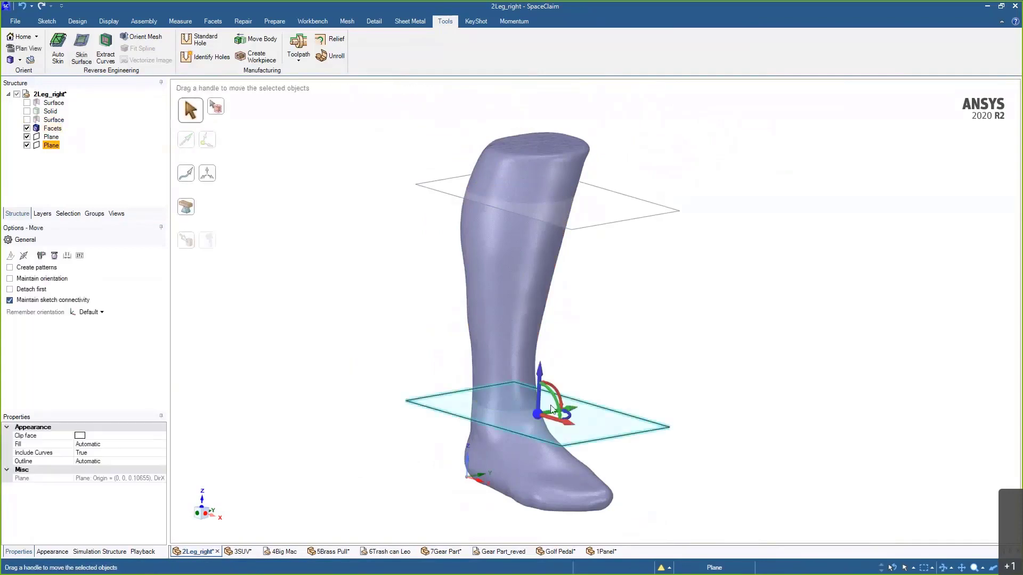
left_click_drag(552, 409, 605, 447)
left_click(653, 455)
mouse_move(630, 459)
middle_mouse_down("shift")
mouse_move(671, 389)
mouse_move(672, 427)
mouse_move(753, 418)
mouse_move(715, 417)
middle_mouse_up("shift")
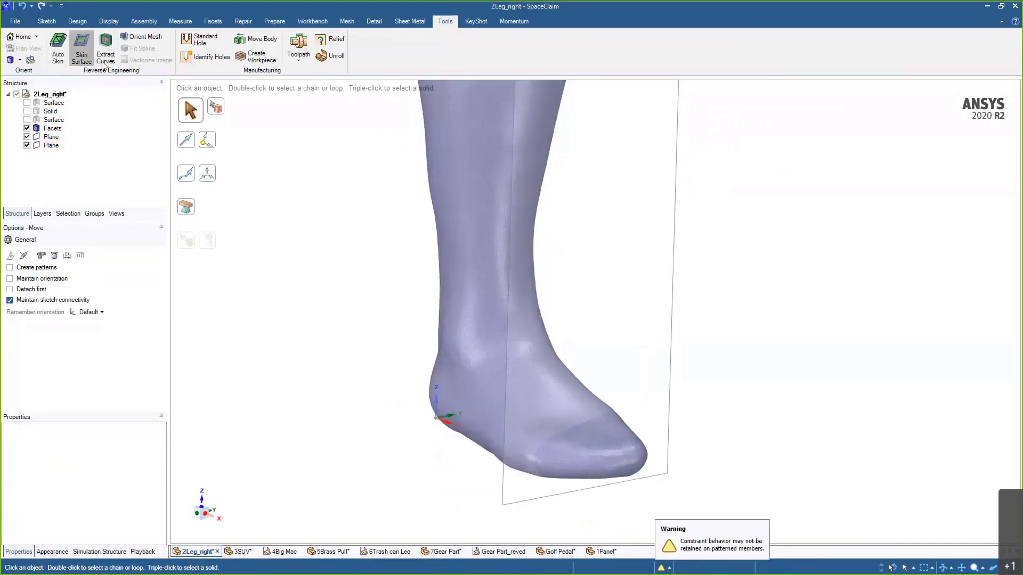
- Create a Skin Surface wrapping the leg from the upper horizontal plane around to the upright plane across the foot
left_click(82, 54)
middle_click_drag(326, 160, 299, 290)
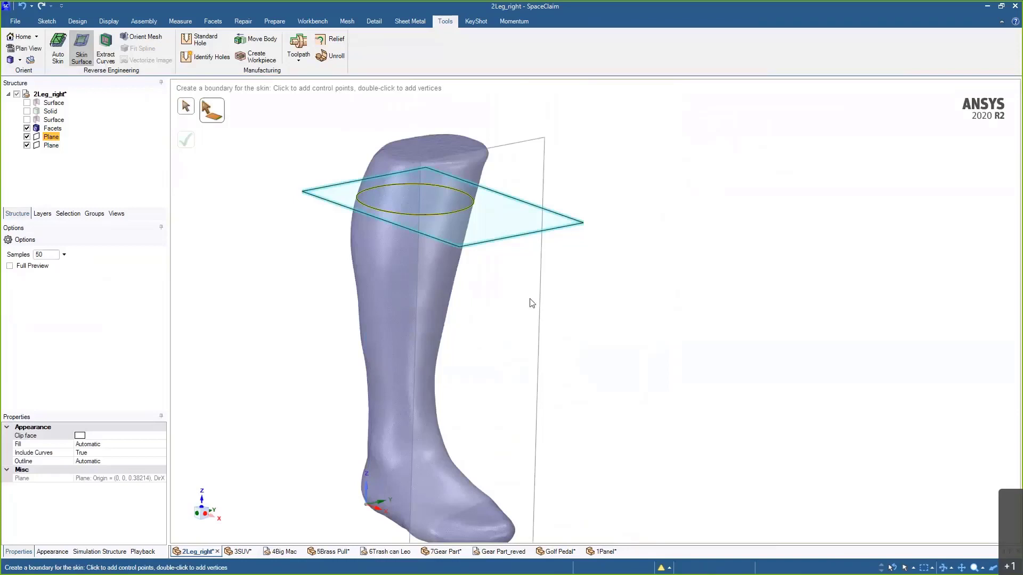
left_click(541, 312)
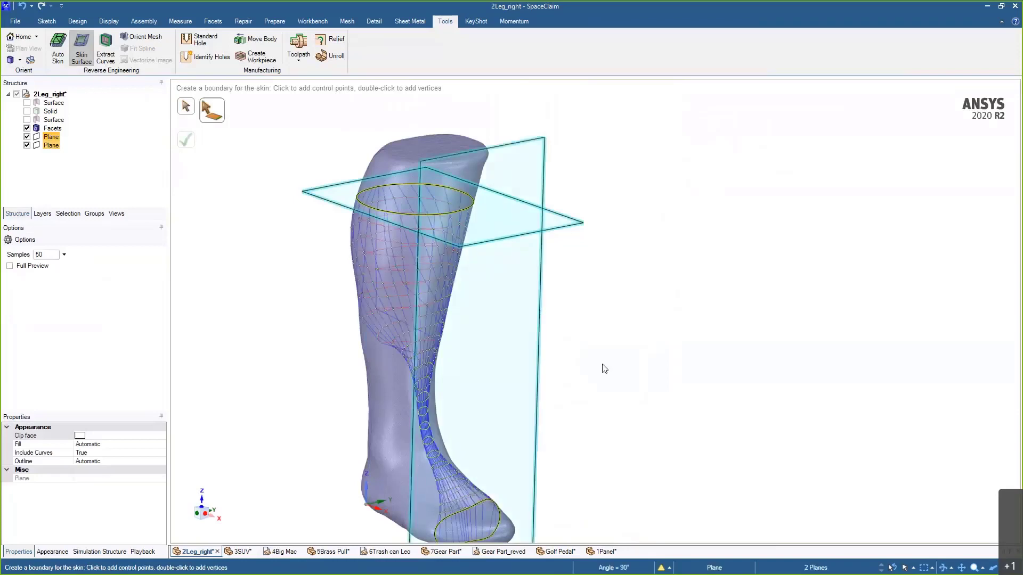
mouse_move(601, 361)
middle_mouse_down()
mouse_move(630, 352)
mouse_move(609, 355)
middle_mouse_up()
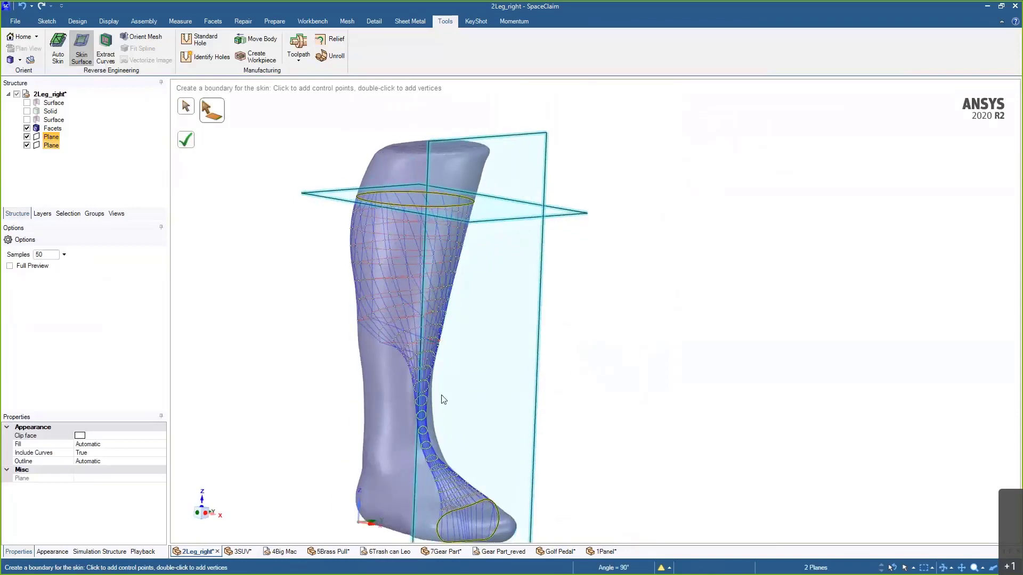
scroll(576, 395, "up", 4)
mouse_move(571, 407)
middle_mouse_down()
mouse_move(641, 410)
mouse_move(583, 449)
mouse_move(553, 437)
middle_mouse_up()
scroll(581, 416, "down", 2)
middle_click_drag(598, 353, 589, 347)
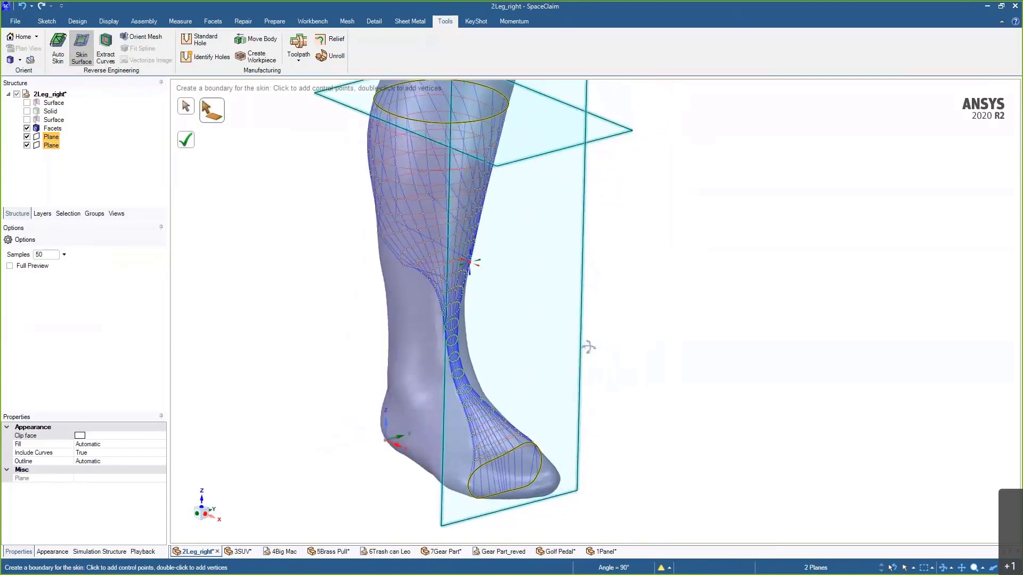
mouse_move(618, 384)
middle_mouse_down()
mouse_move(673, 376)
mouse_move(613, 375)
middle_mouse_up()
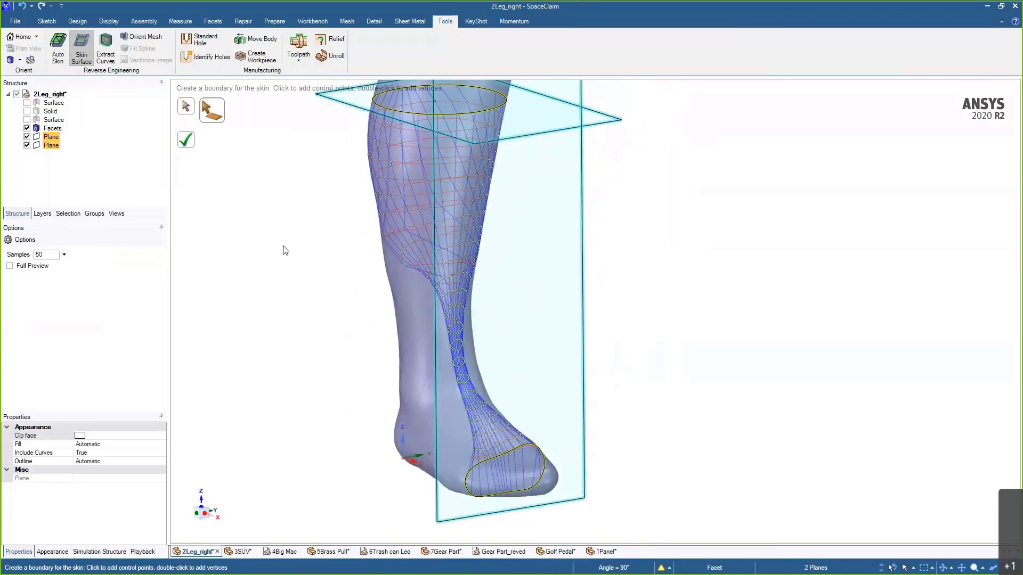
left_click(709, 254)
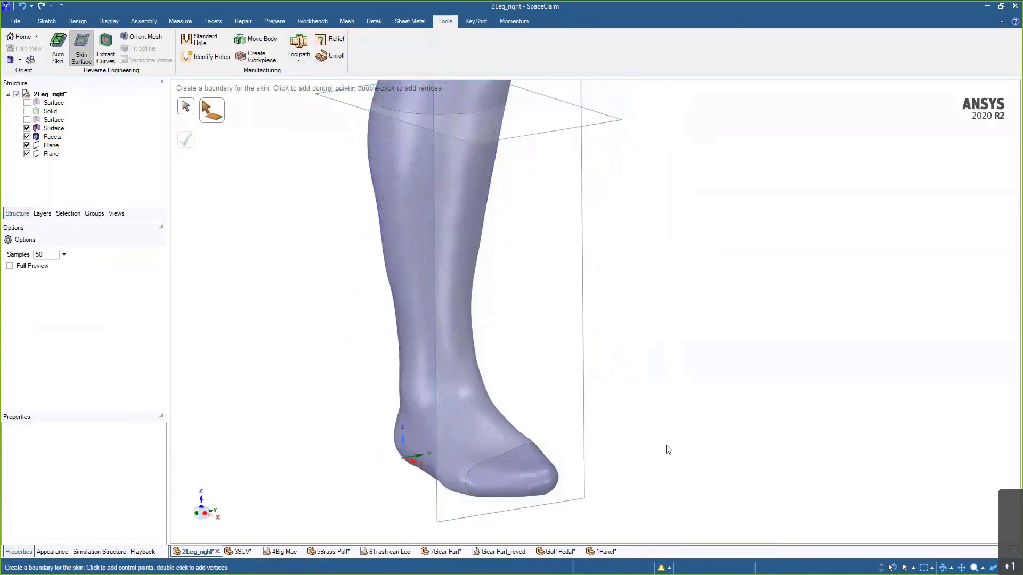
- Cap the toe end with a Skin Surface fitted from the wrapped skin's front boundary edge over the toe facets
middle_click_drag(474, 423, 484, 495)
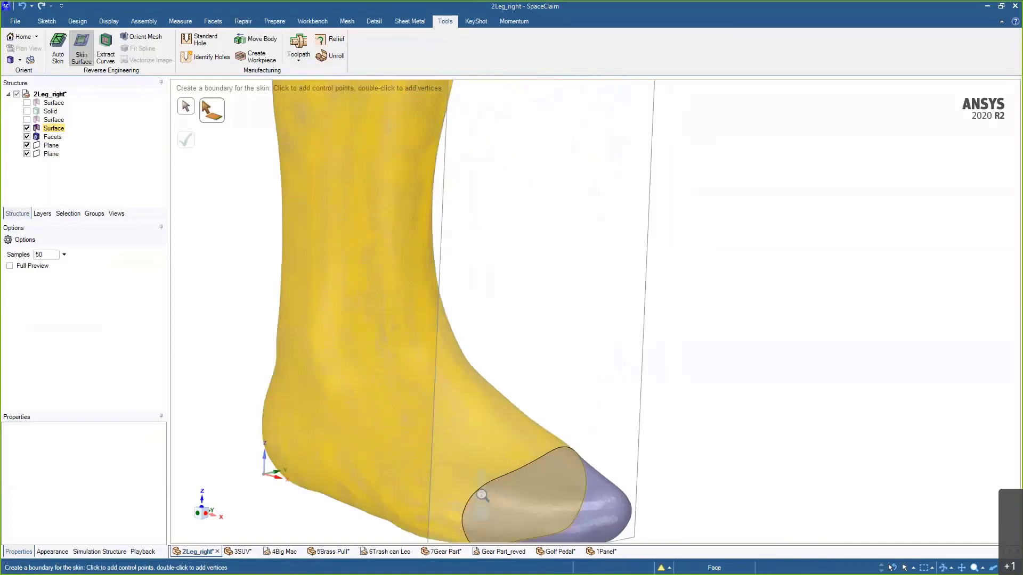
middle_click_drag(486, 455, 521, 365, "shift")
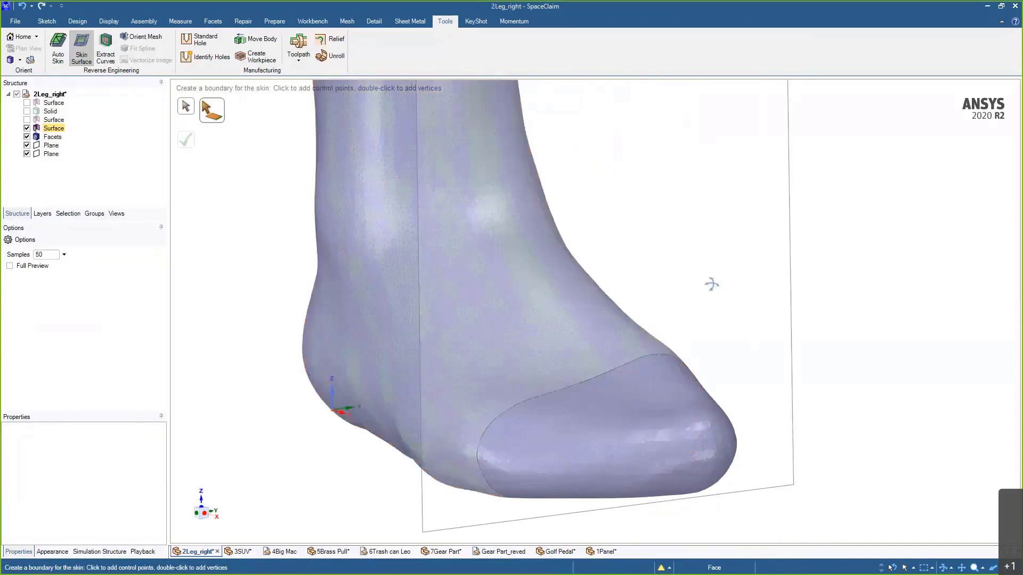
middle_click_drag(712, 283, 741, 289)
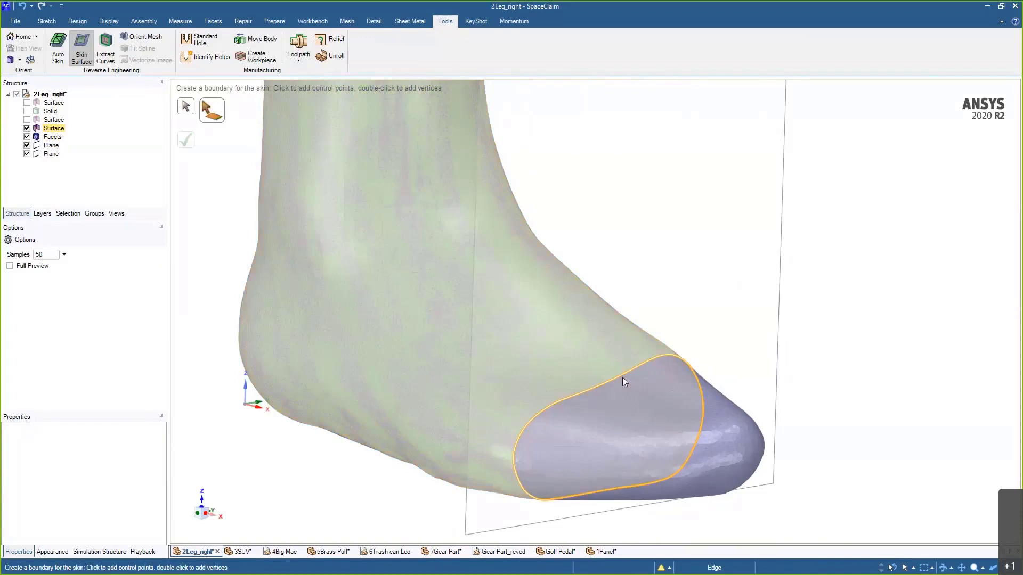
left_click(622, 378)
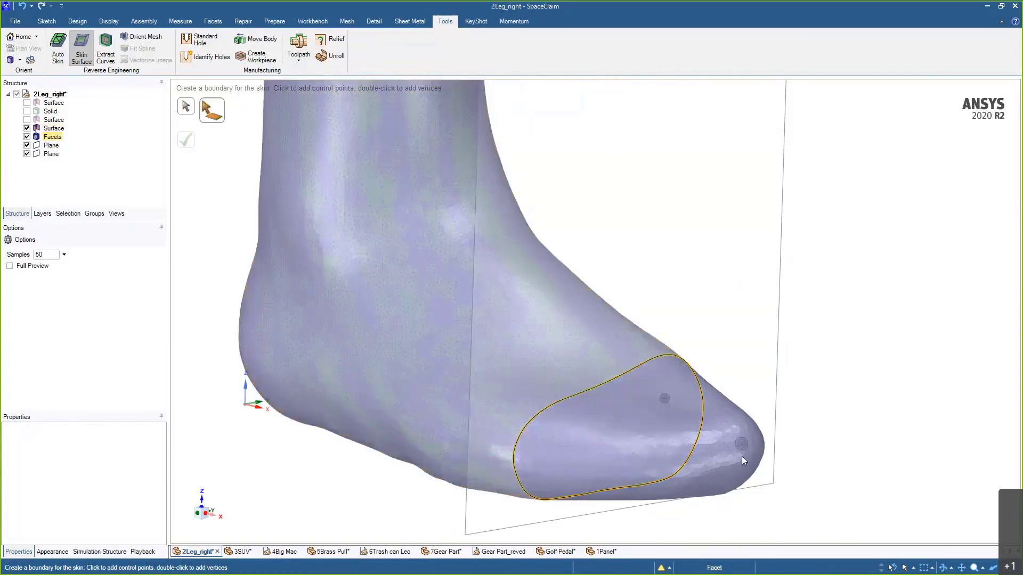
left_click(743, 461)
middle_click_drag(829, 469, 790, 409)
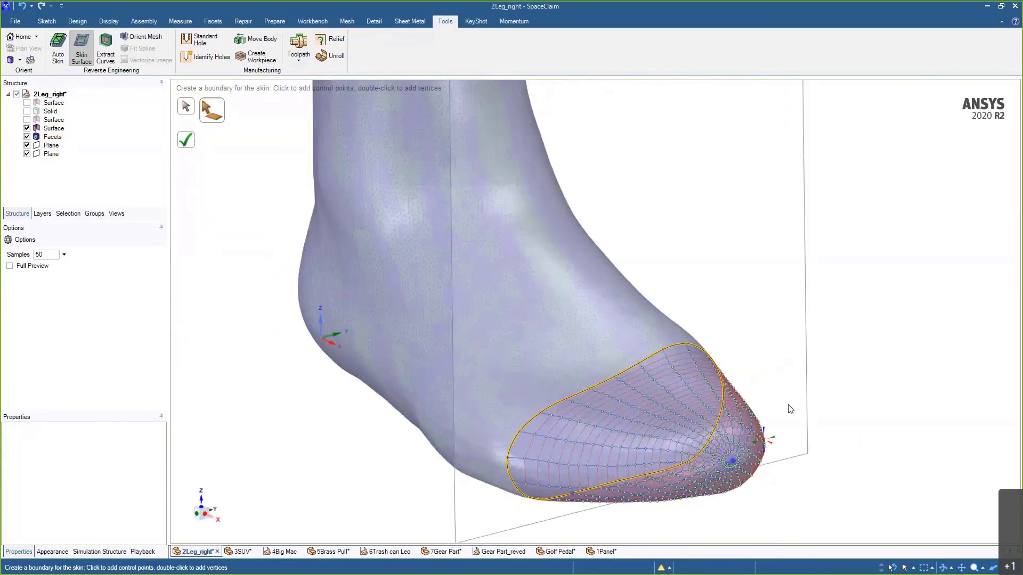
left_click(186, 139)
- Cap the upper end of the leg with a Skin Surface fitted from the top boundary edge over the top facets
scroll(660, 170, "down", 5)
middle_click_drag(655, 139, 575, 316, "shift")
left_click(570, 308)
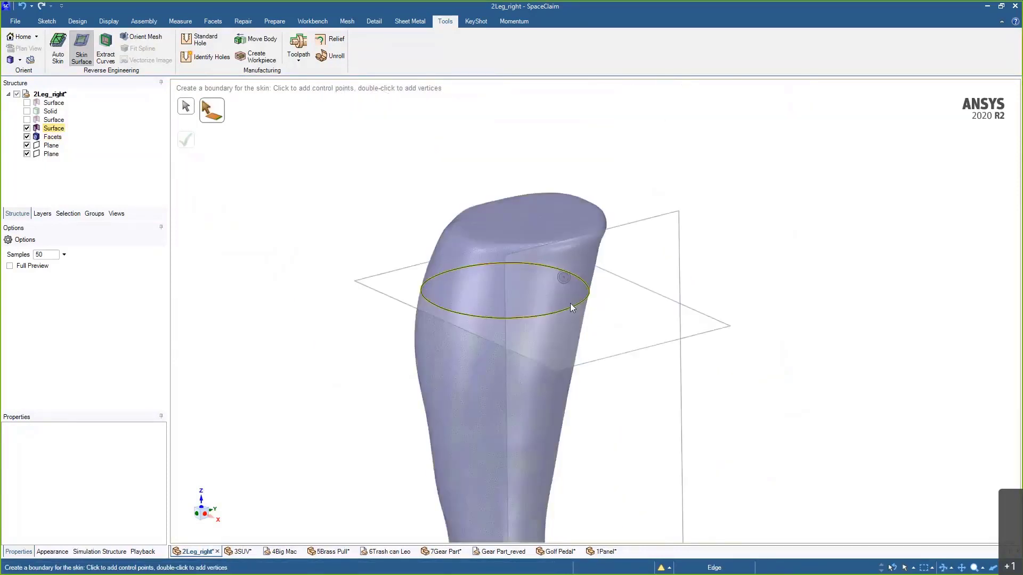
left_click(535, 220)
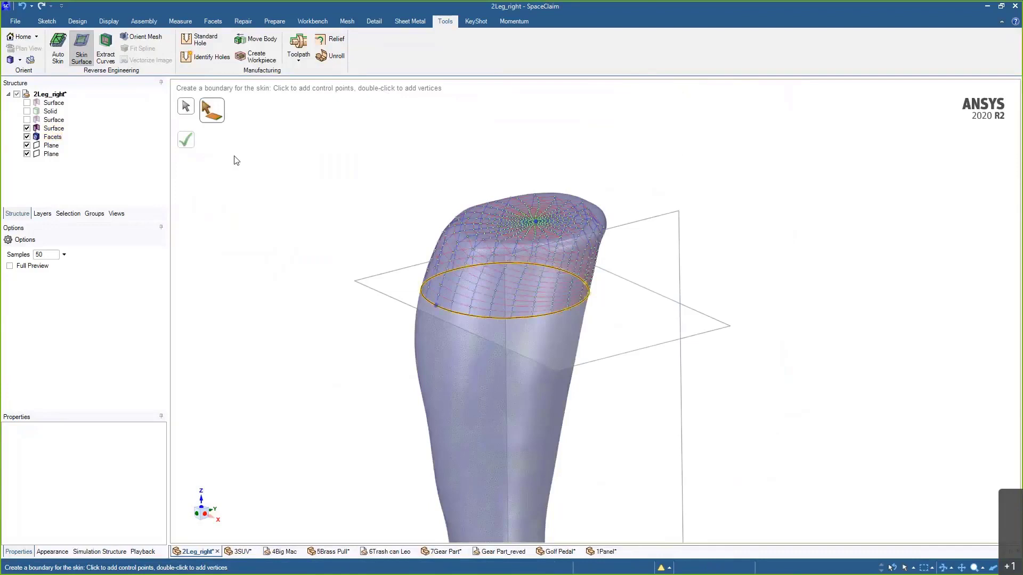
left_click(187, 144)
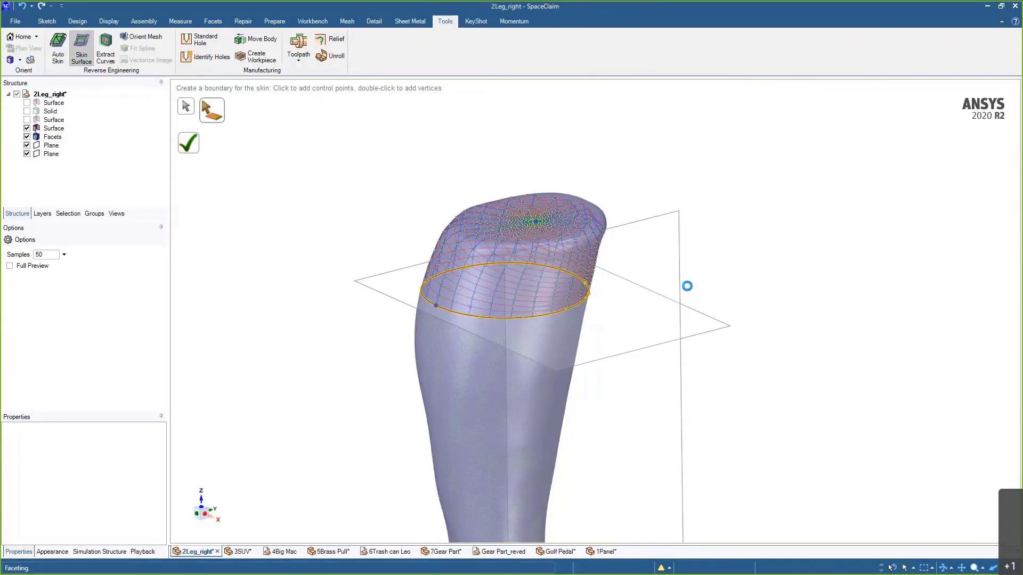
- Hide the facets and examine the closed leg body from several angles
left_click(27, 137)
scroll(641, 277, "down", 2)
middle_click_drag(642, 314, 496, 346, "ctrl")
middle_click_drag(532, 298, 551, 351)
middle_click_drag(551, 351, 526, 372, "shift")
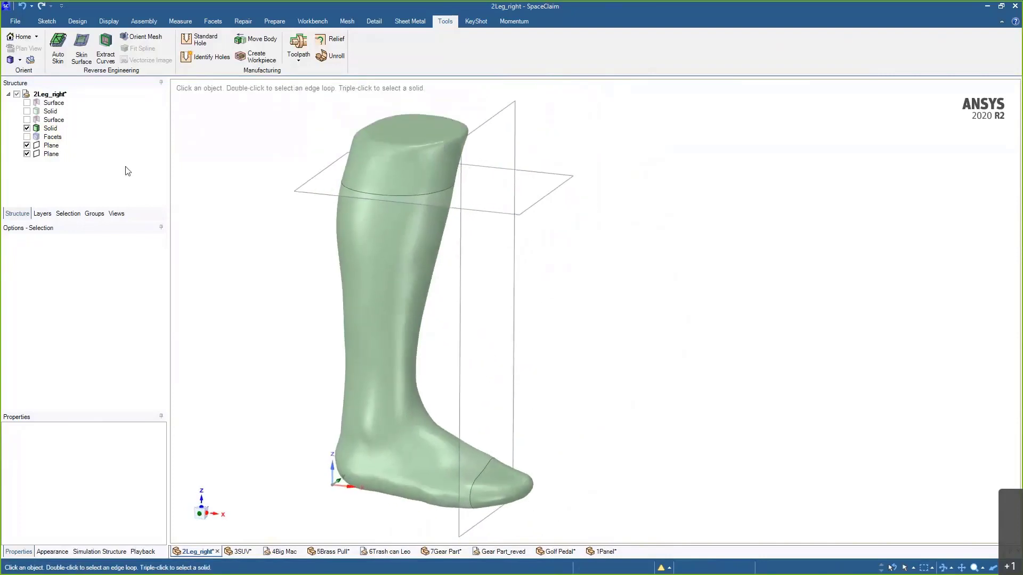
- Hide the leg solid, show the facets again, and run Auto Skin on the whole faceted leg
left_click(27, 128)
left_click(27, 136)
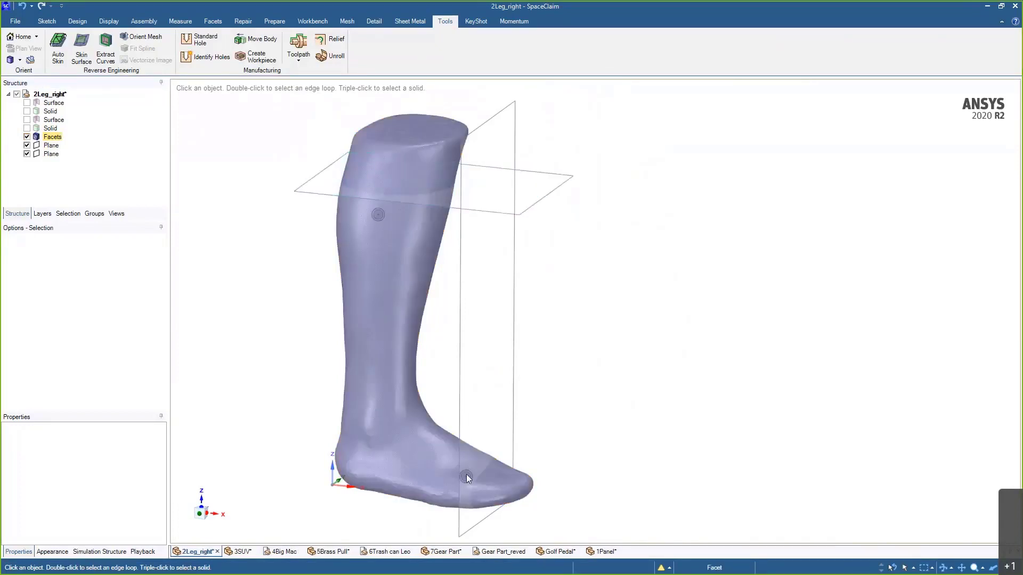
middle_click_drag(522, 470, 540, 400, "shift")
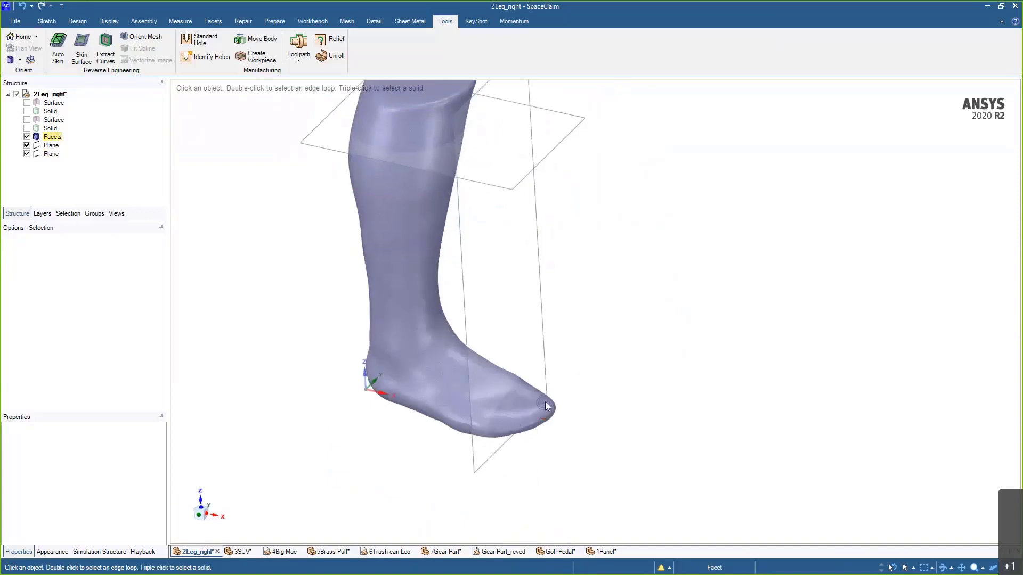
middle_click_drag(546, 356, 545, 409, "shift")
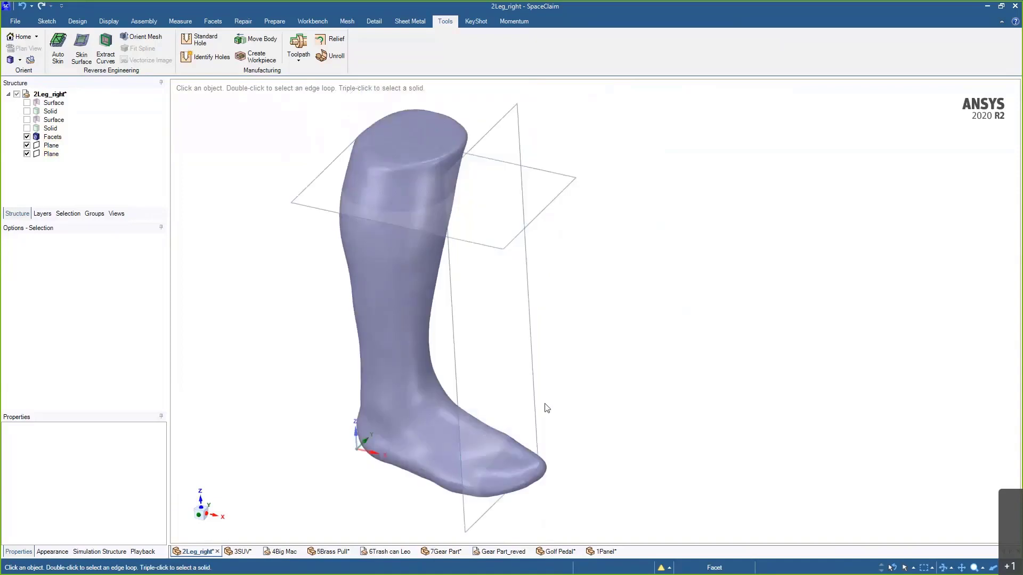
left_click(58, 53)
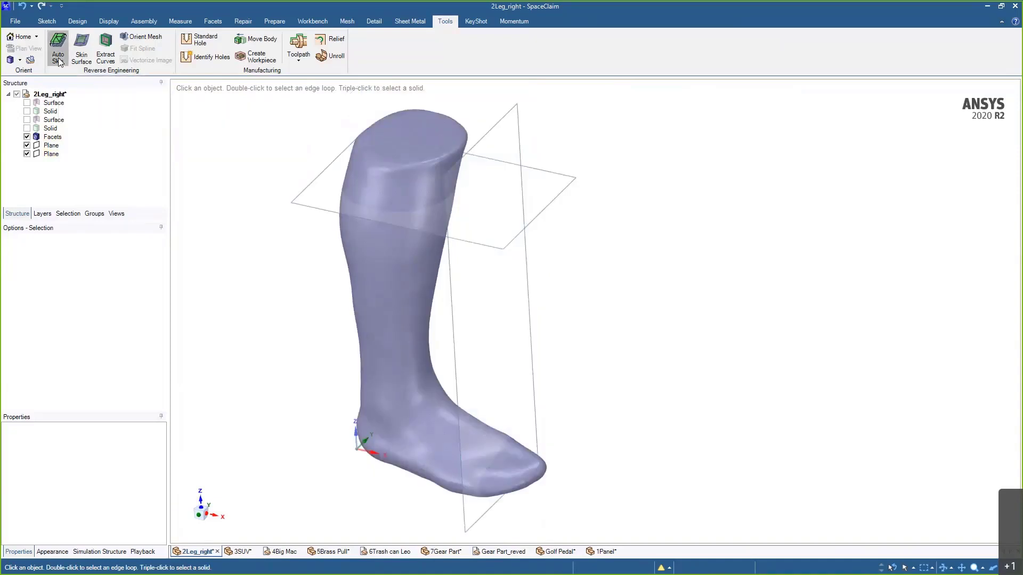
left_click(366, 264)
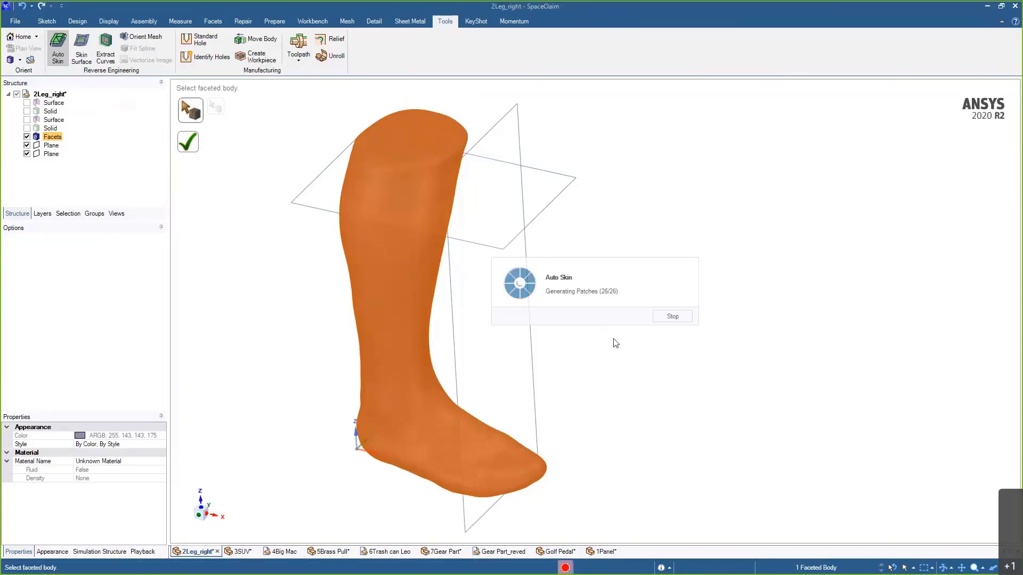
mouse_move(612, 338)
middle_mouse_down()
mouse_move(623, 325)
mouse_move(591, 370)
mouse_move(596, 349)
mouse_move(617, 350)
mouse_move(605, 338)
middle_mouse_up()
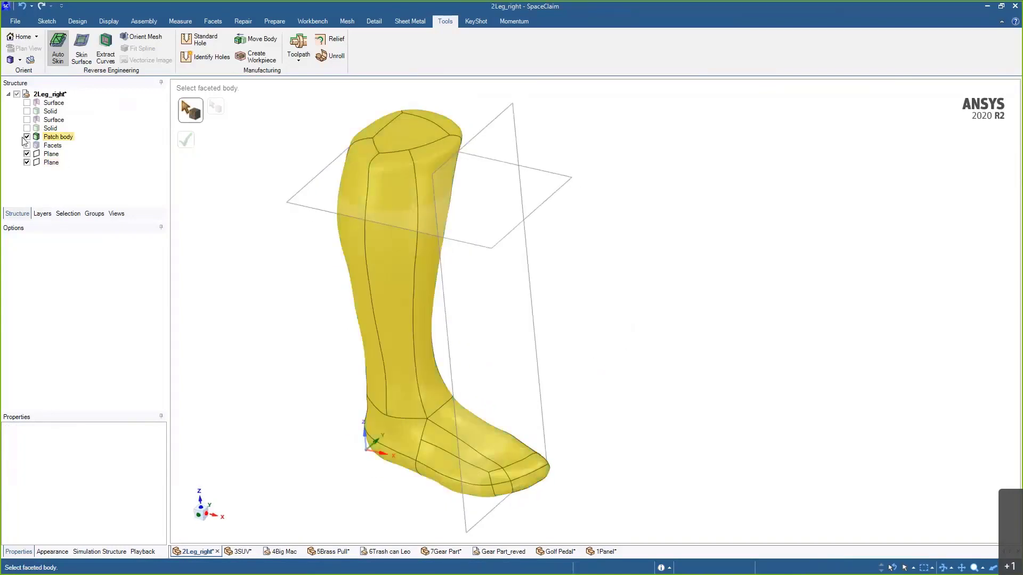
mouse_move(512, 274)
middle_mouse_down()
mouse_move(584, 208)
mouse_move(600, 142)
mouse_move(510, 285)
mouse_move(525, 283)
middle_mouse_up()
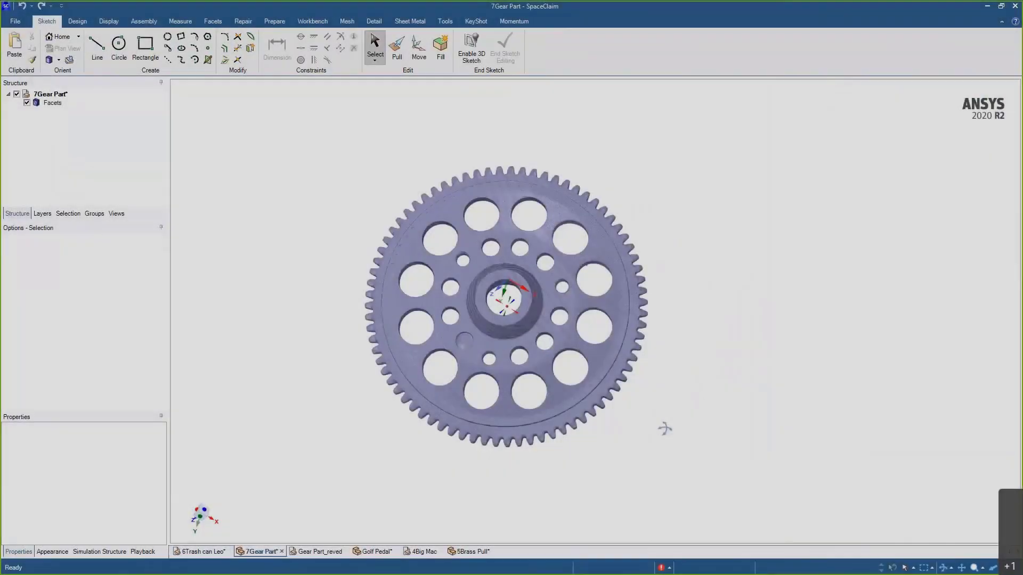
- Smooth the gear's entire faceted body using the Volume Aware smooth type
middle_click_drag(665, 428, 799, 420)
scroll(663, 334, "up", 3)
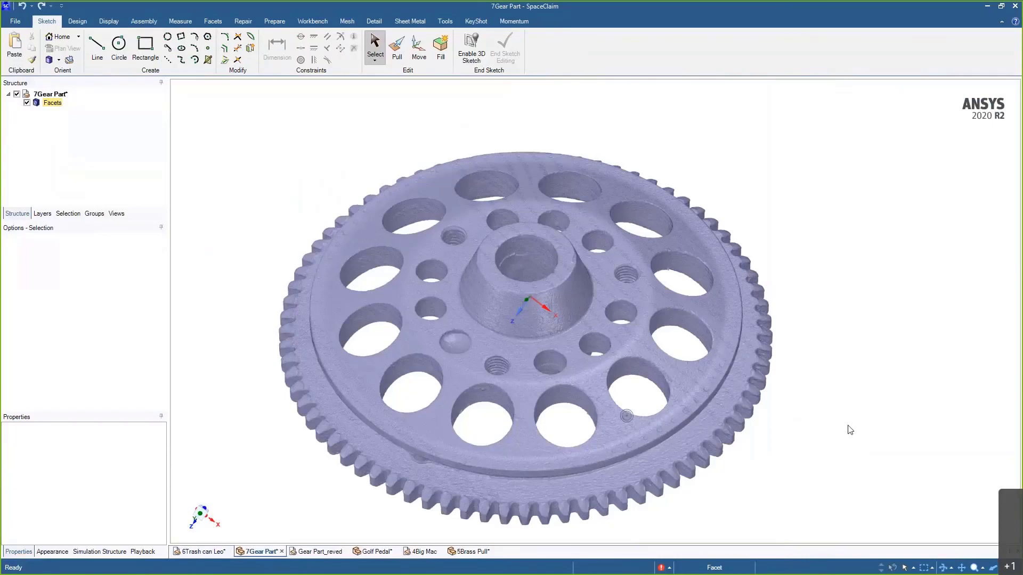
mouse_move(850, 430)
middle_mouse_down()
mouse_move(854, 407)
mouse_move(845, 411)
middle_mouse_up()
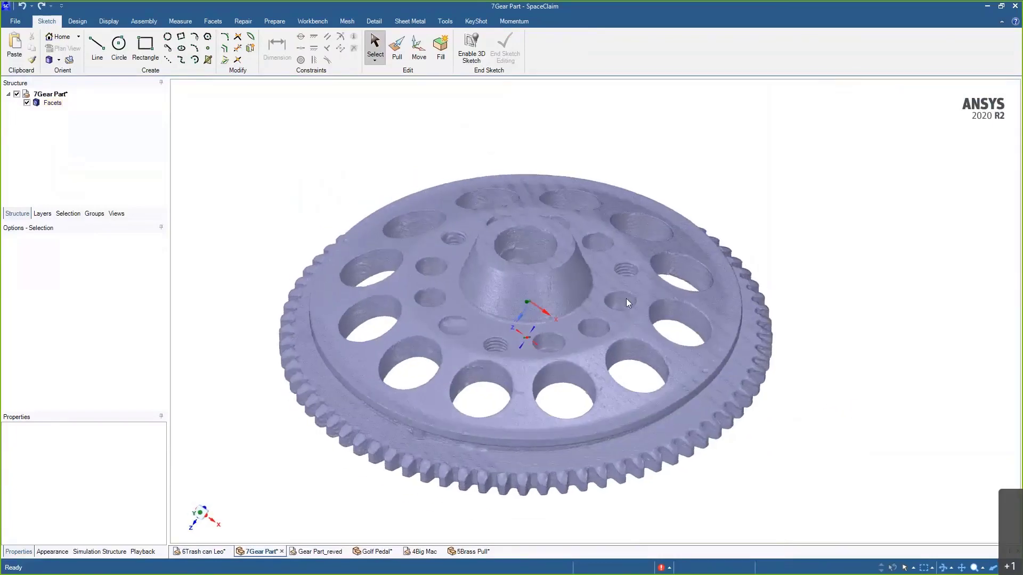
scroll(564, 263, "up", 10)
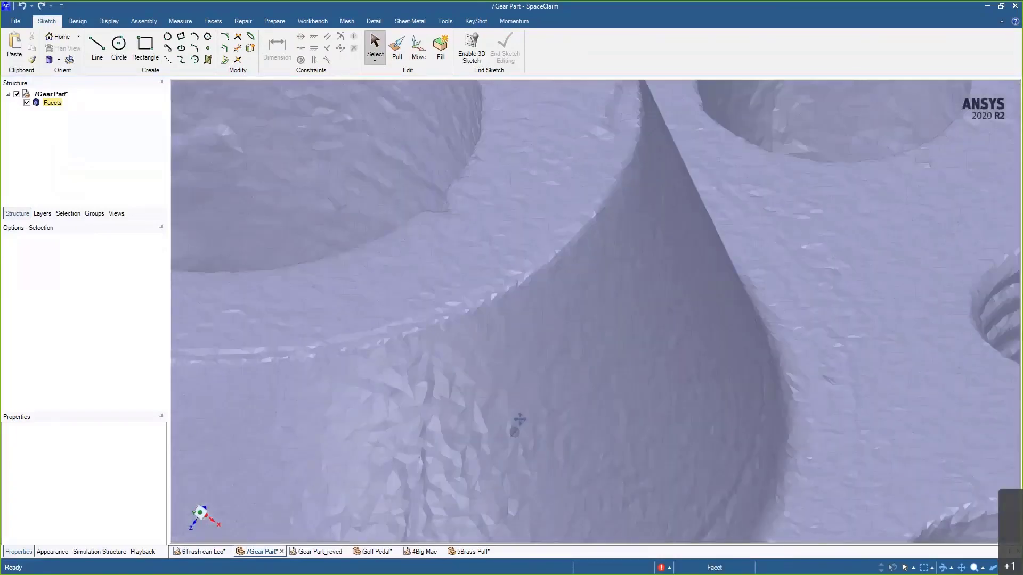
scroll(624, 420, "down", 8)
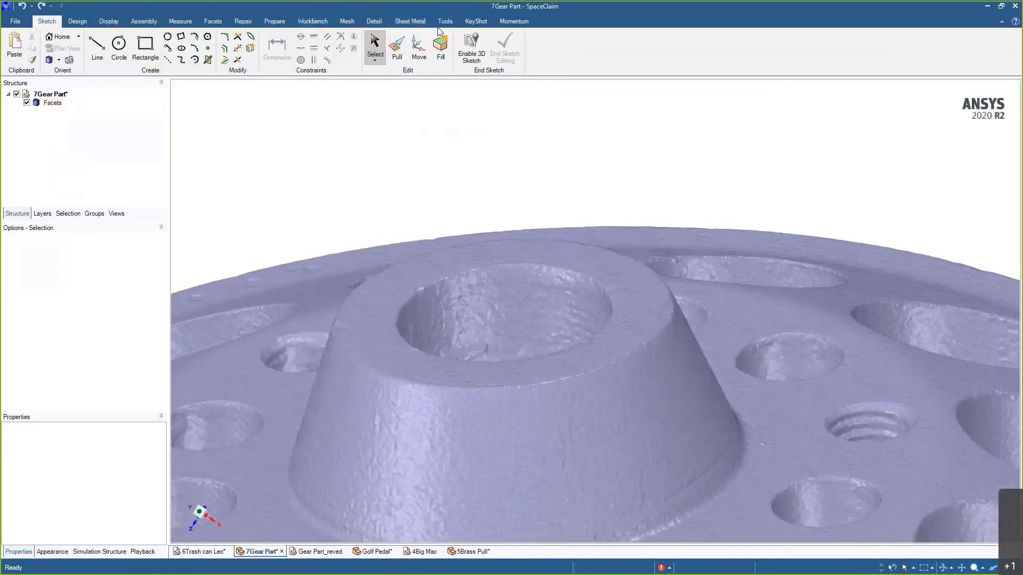
left_click(222, 21)
left_click(346, 37)
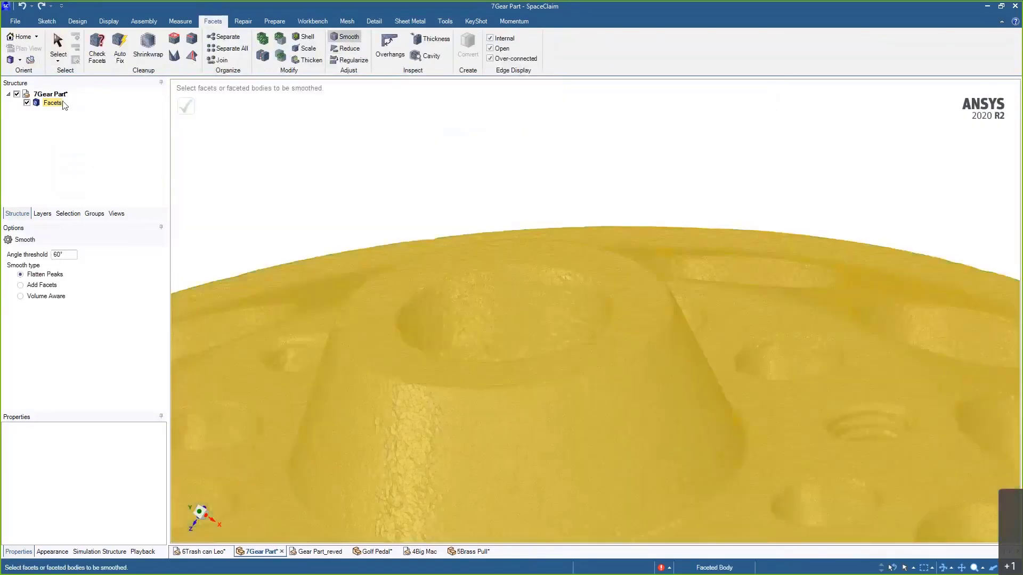
left_click(53, 102)
left_click(42, 296)
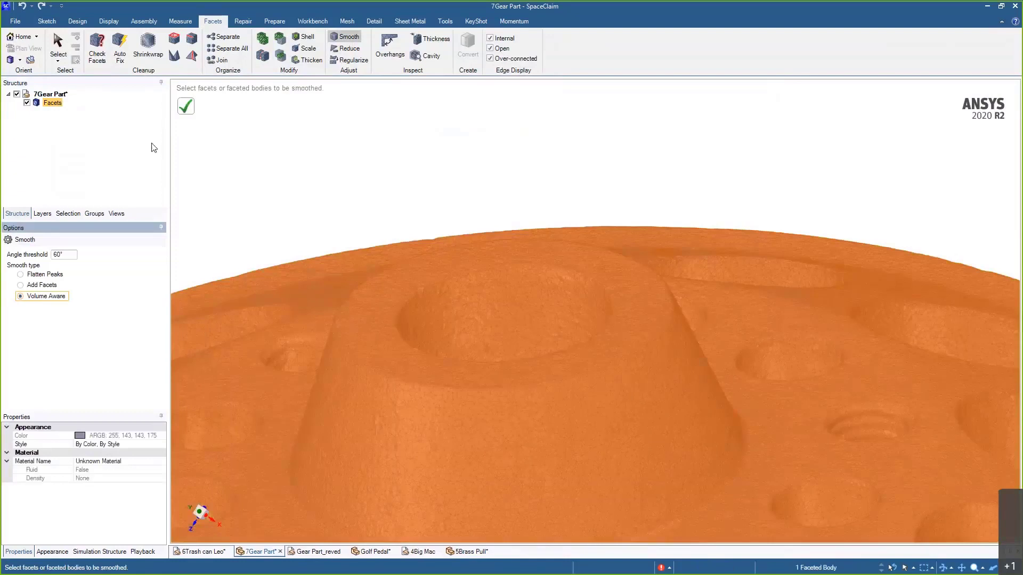
left_click(188, 114)
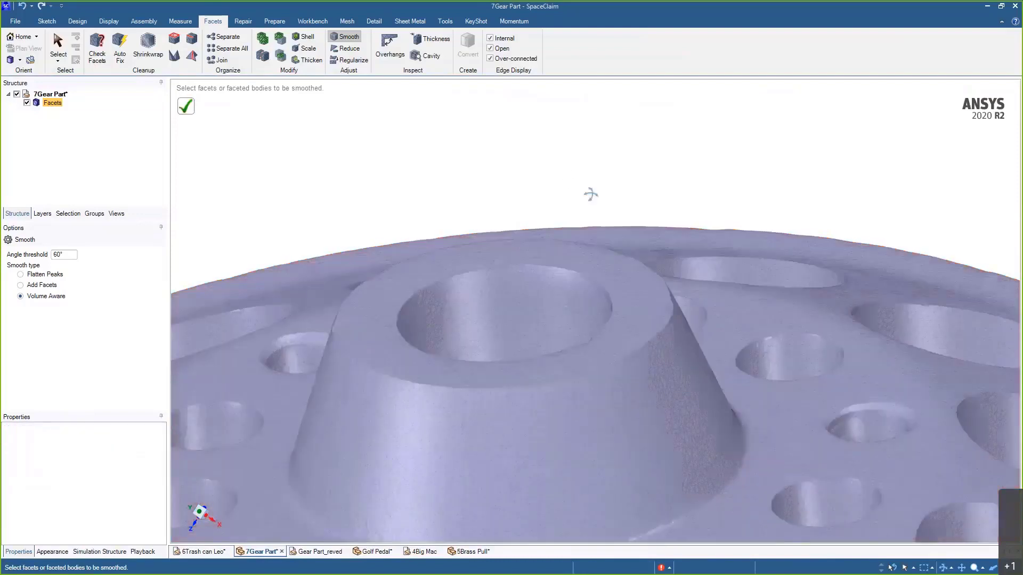
- Examine the smoothed gear's conical hub, holes and teeth up close
middle_click_drag(590, 195, 656, 301)
scroll(642, 358, "up", 4)
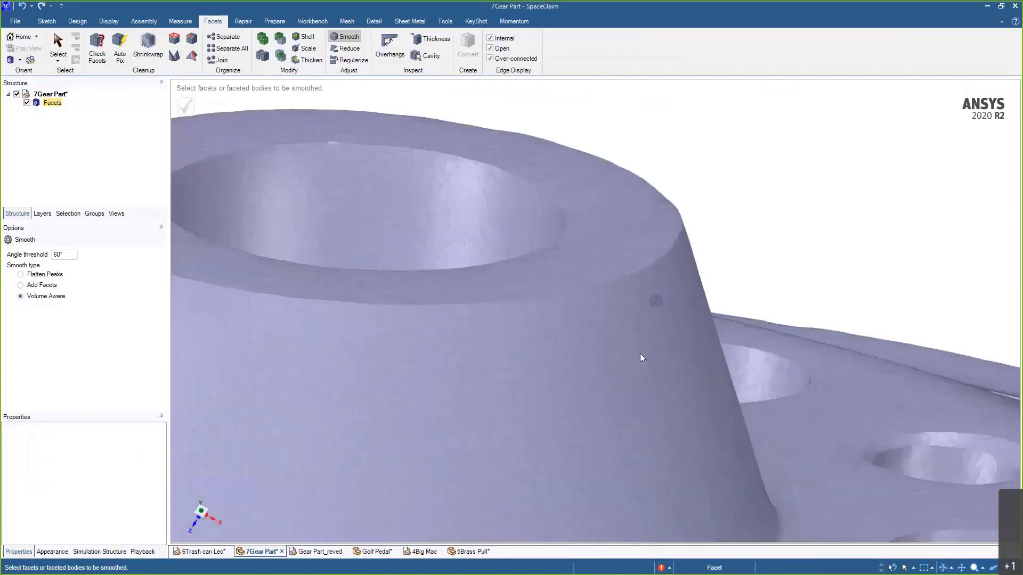
scroll(642, 358, "down", 6)
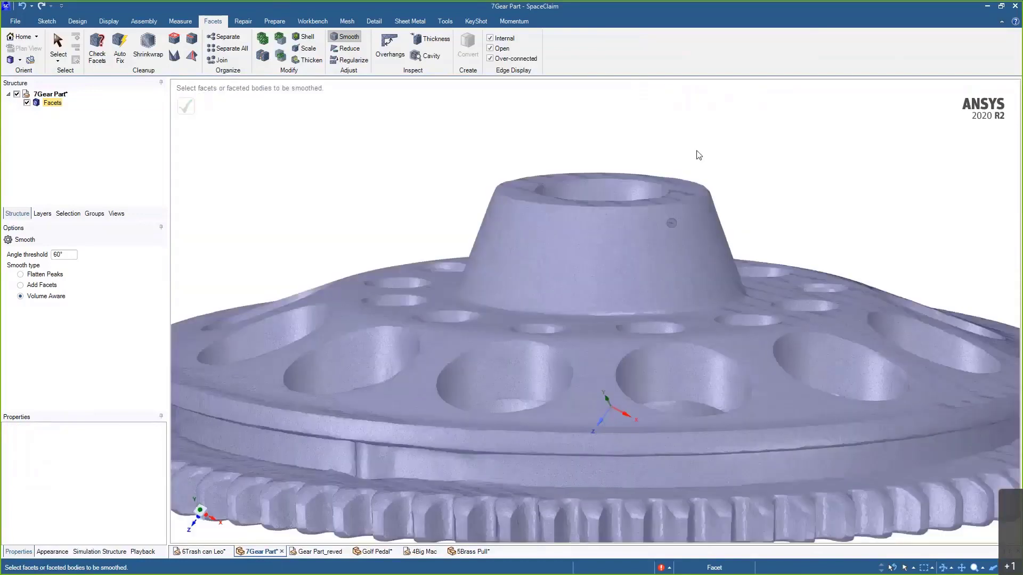
scroll(702, 184, "down", 1)
middle_click_drag(684, 344, 711, 312, "shift")
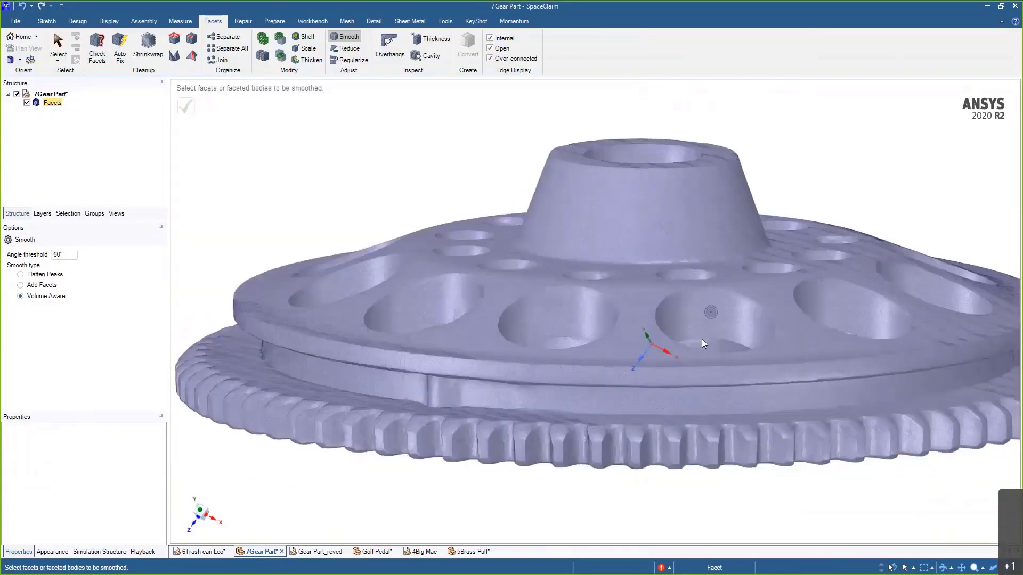
- Select the band of facets around the disc's outer rim and create an axis from it
key("Escape")
left_click(689, 376)
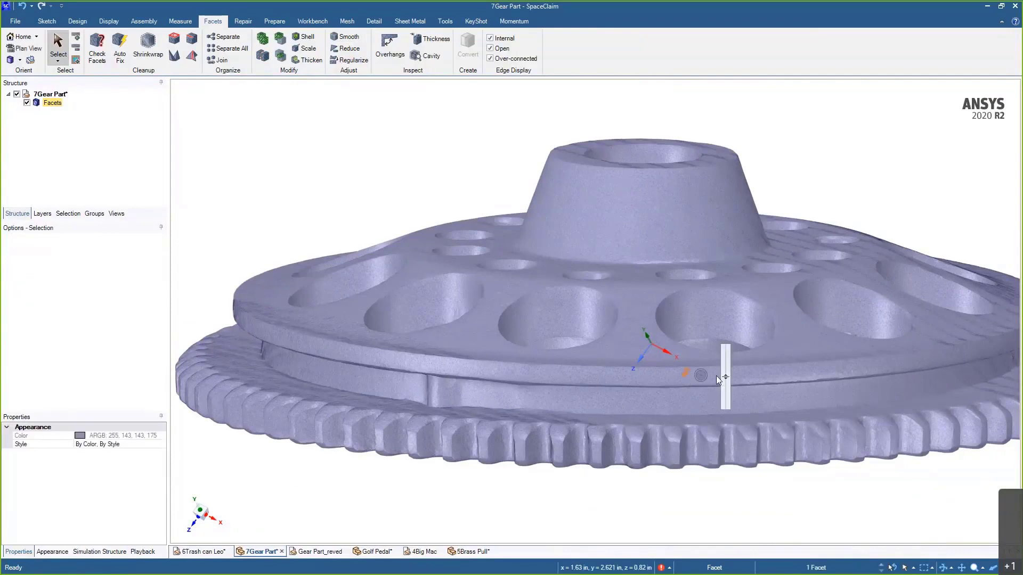
left_click_drag(726, 377, 724, 372)
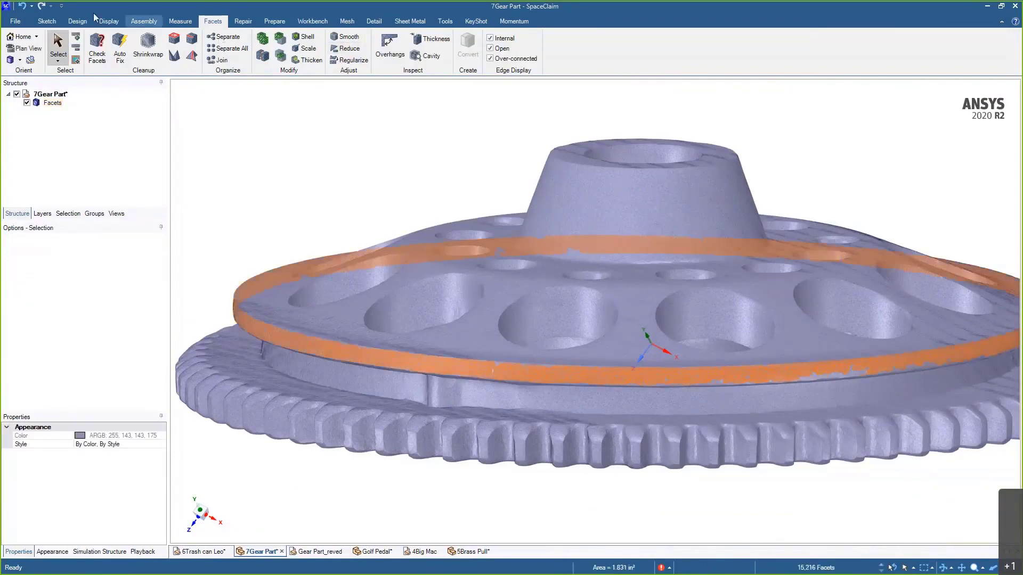
left_click(78, 21)
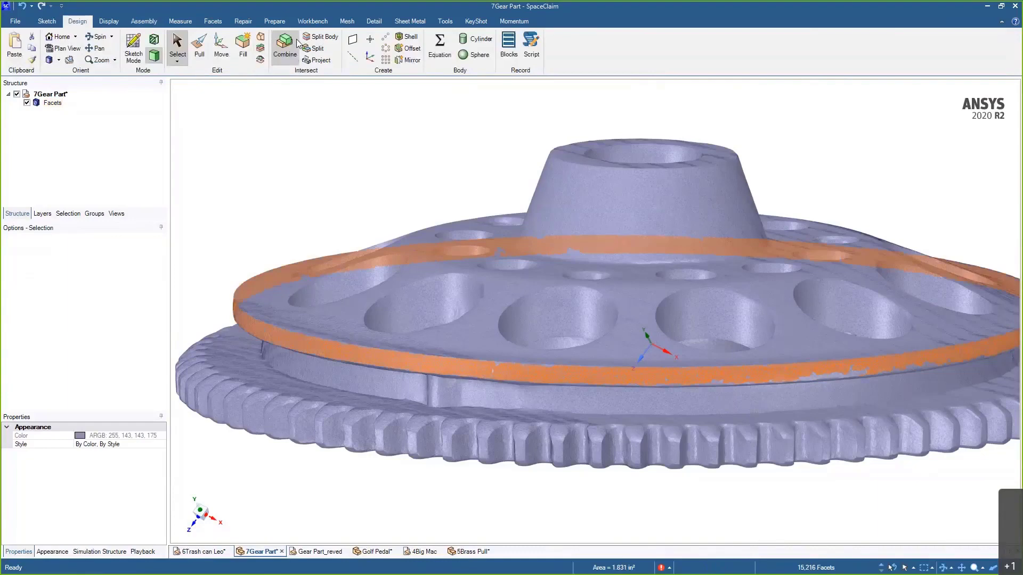
left_click(352, 57)
- Insert a plane through the gear's centre axis and anchor the plane's Move handle on that axis
middle_click_drag(697, 152, 671, 305)
left_click(354, 41)
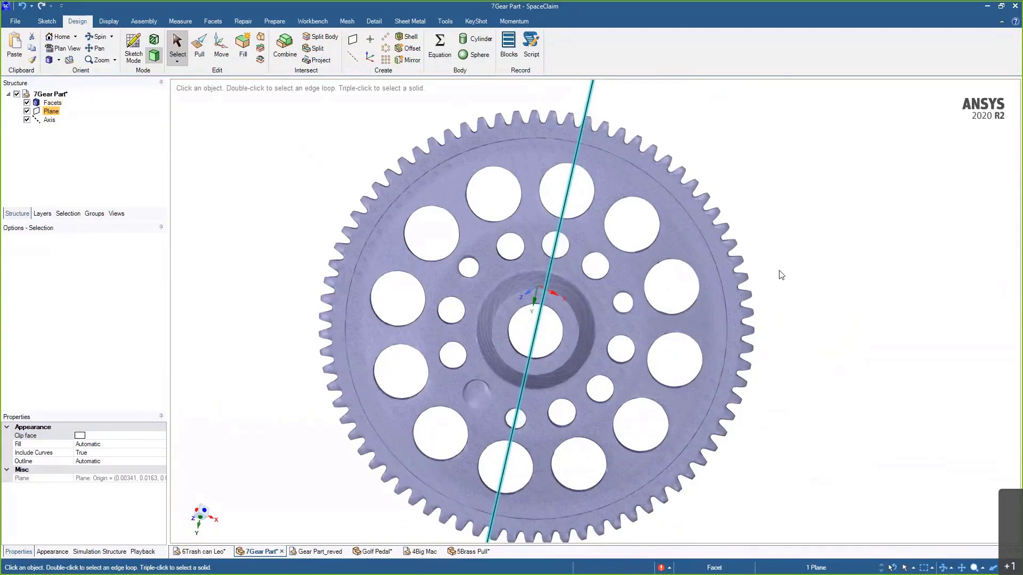
key("m")
middle_click_drag(748, 274, 765, 248)
key("v")
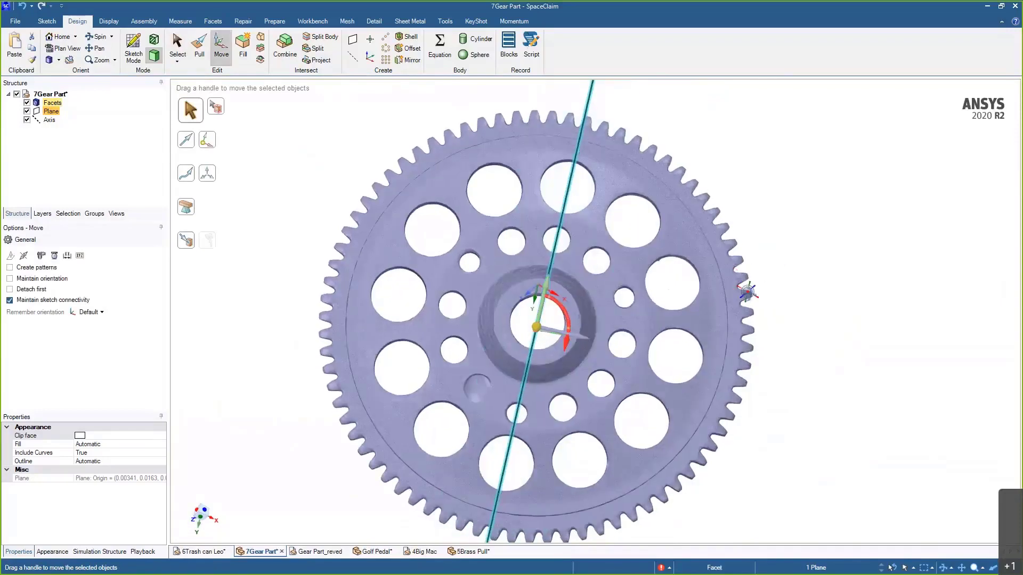
scroll(500, 333, "up", 5)
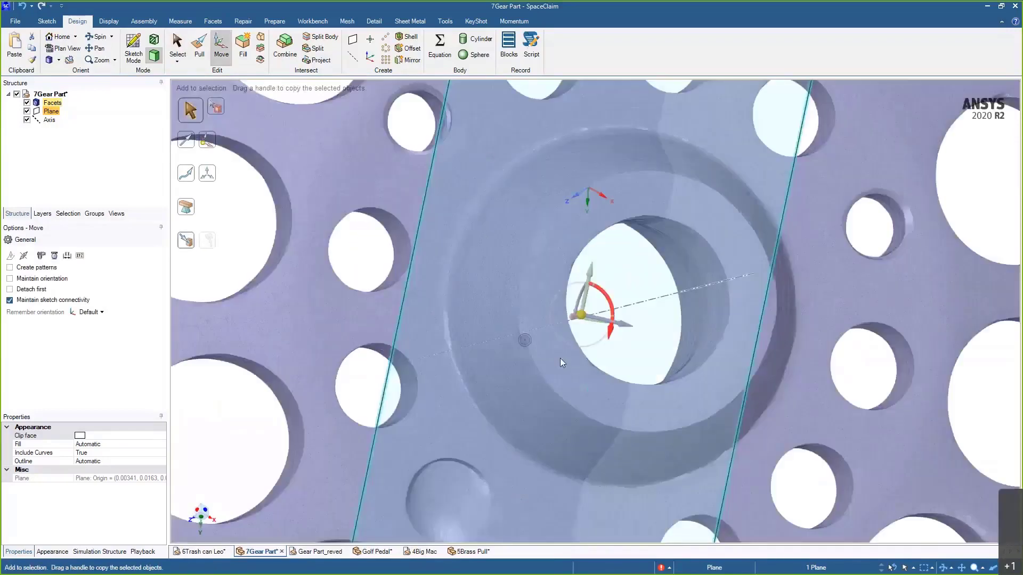
left_click_drag(581, 315, 598, 319)
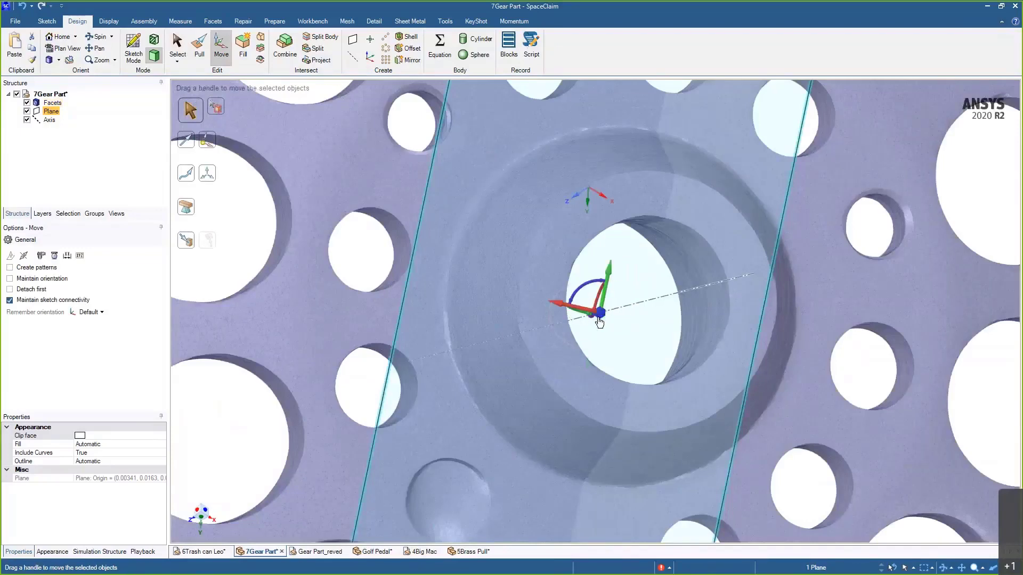
scroll(599, 322, "down", 5)
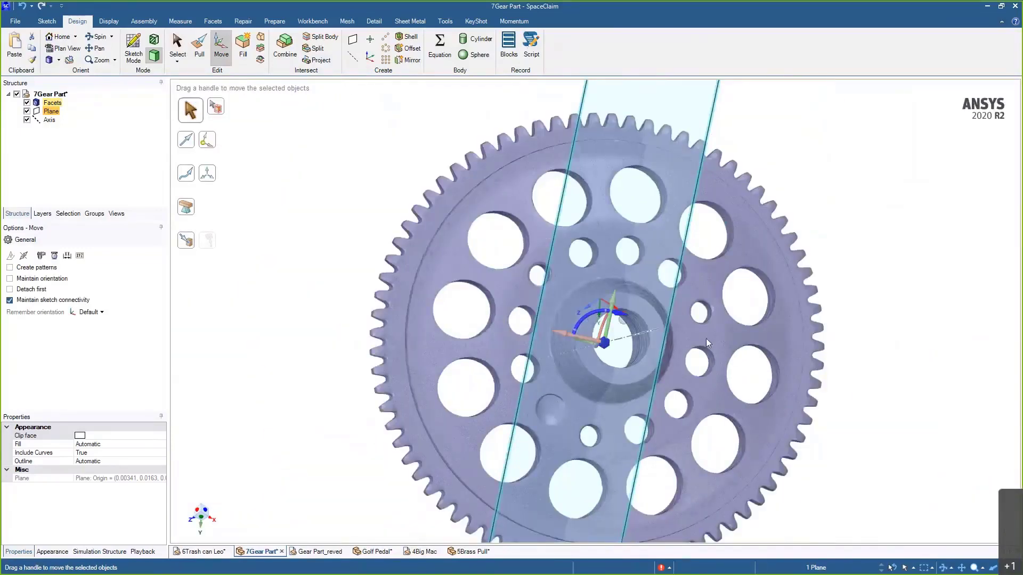
middle_click_drag(705, 337, 703, 339)
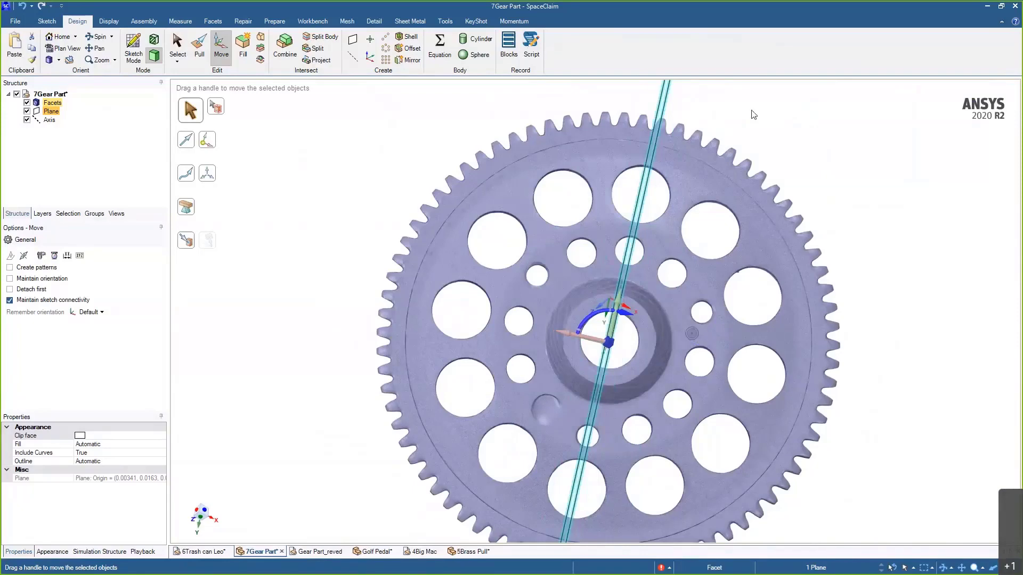
- Rotate the plane 15.5° about the gear's axis to pass through the crest of a tooth
left_click_drag(752, 109, 809, 156)
scroll(738, 167, "up", 5)
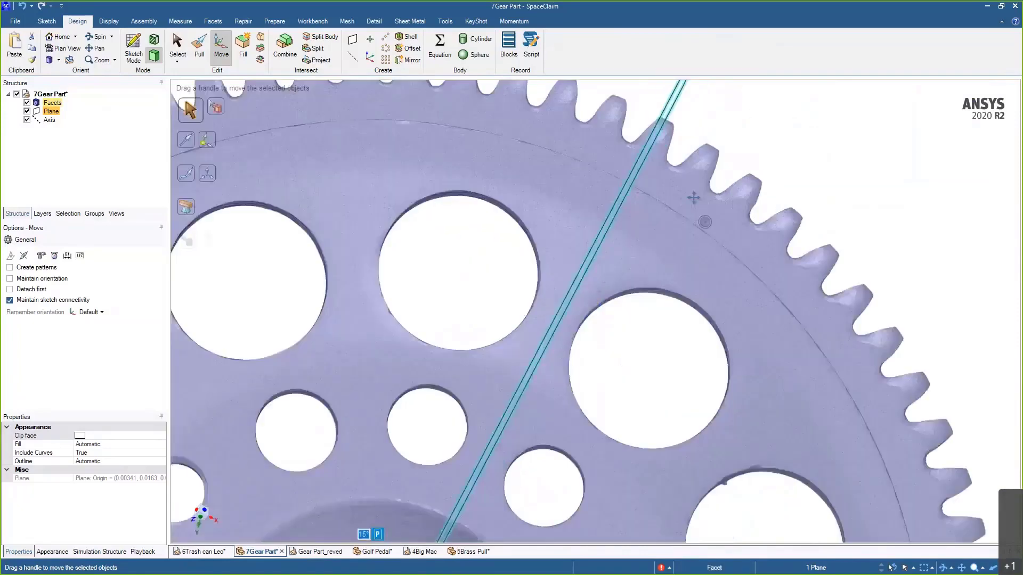
type("15")
key("Return")
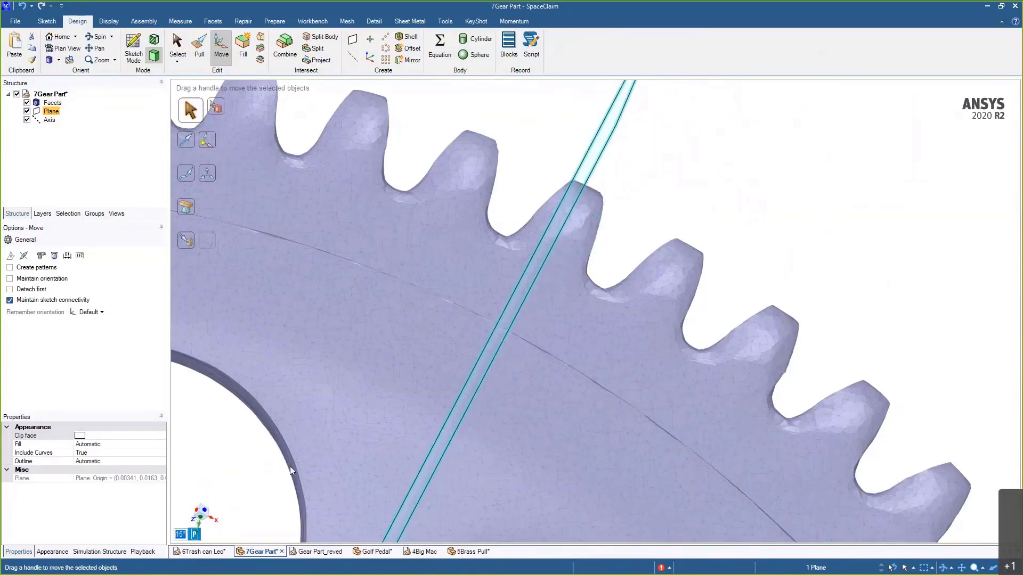
type("15.5")
key("Return")
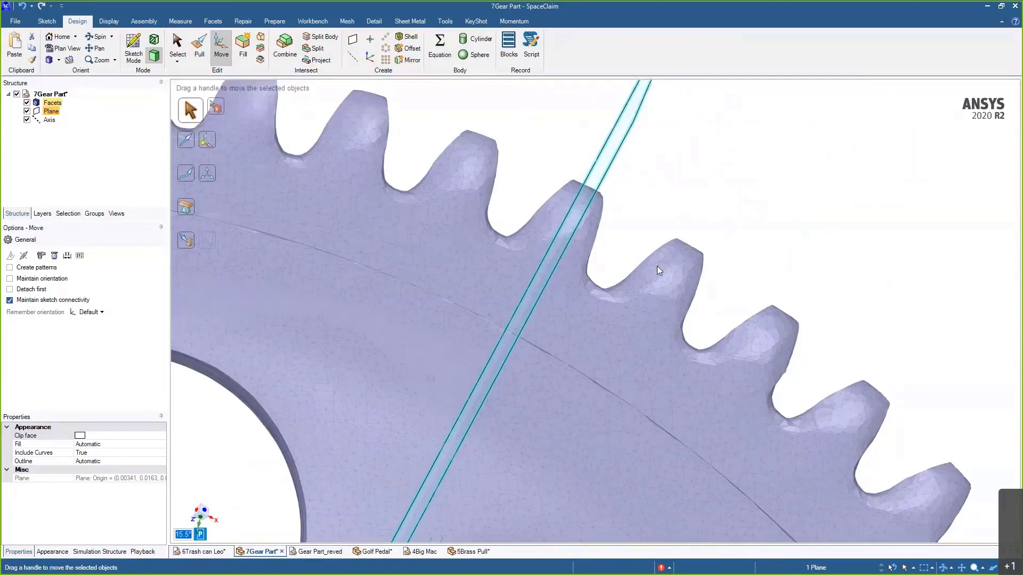
scroll(663, 269, "down", 7)
middle_click_drag(712, 217, 756, 147, "ctrl")
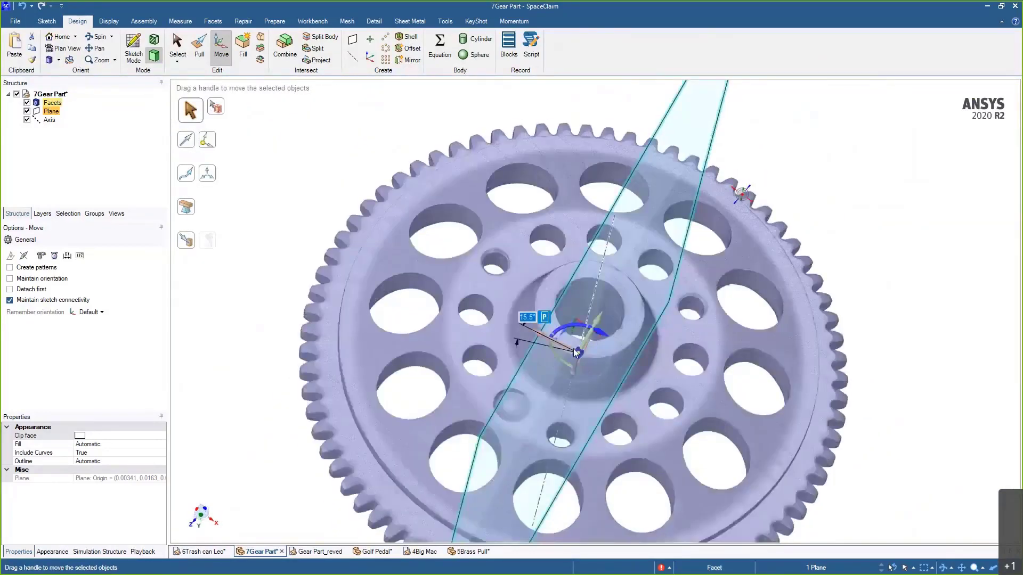
middle_click_drag(715, 214, 758, 199)
left_click(770, 217)
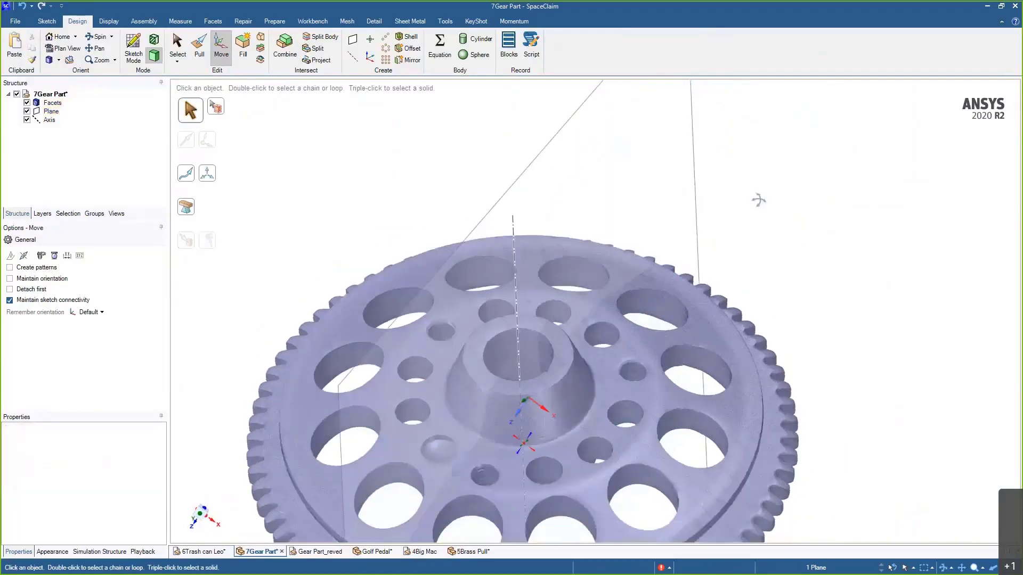
- Examine from several angles how the plane cuts through the gear's teeth, holes and hub
left_click(444, 21)
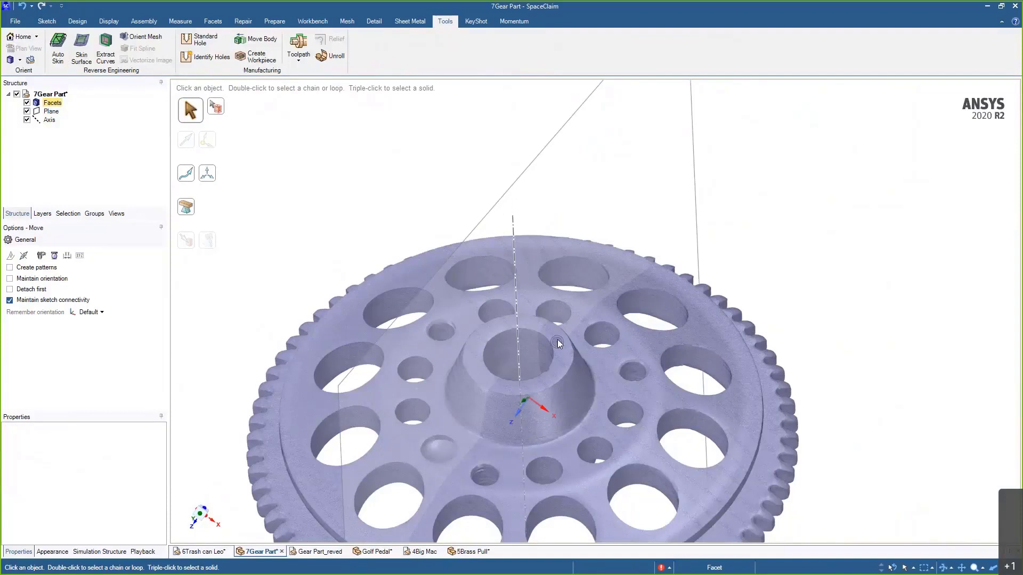
middle_click_drag(771, 280, 692, 277)
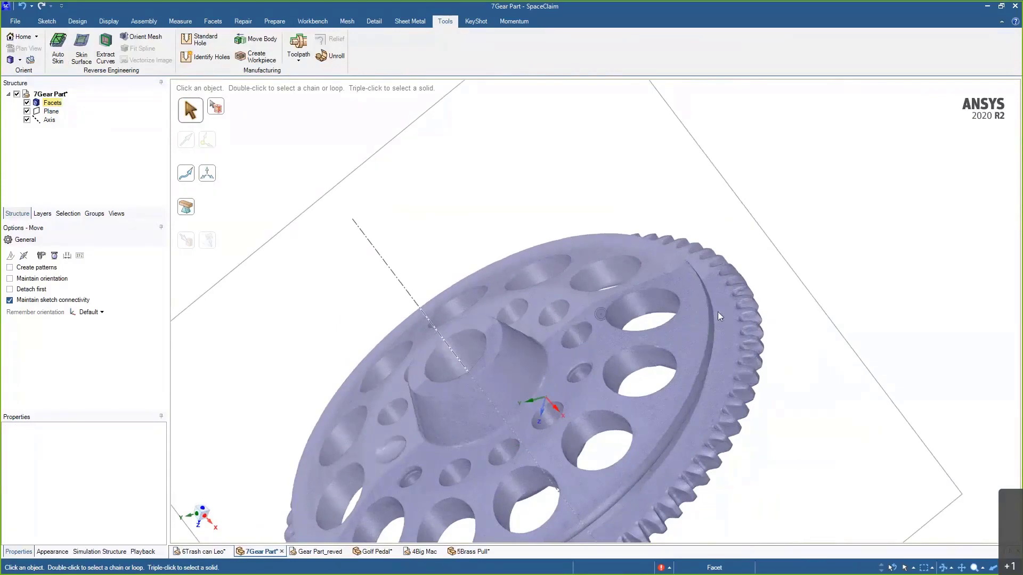
middle_click_drag(717, 312, 720, 427)
middle_click_drag(730, 251, 704, 450, "ctrl")
middle_click_drag(699, 345, 727, 209)
scroll(619, 259, "down", 3)
middle_click_drag(614, 256, 631, 292)
scroll(397, 266, "up", 4)
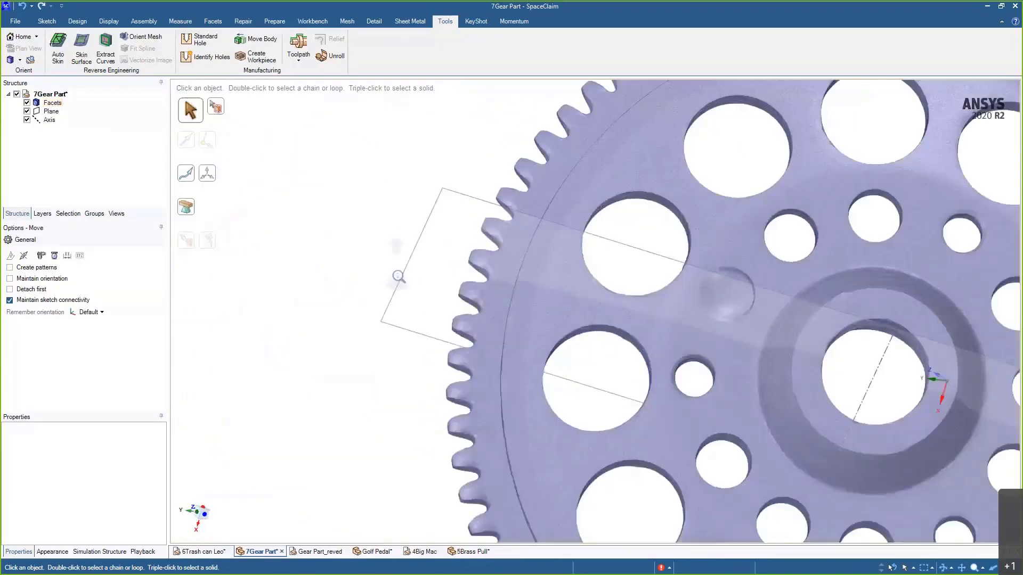
middle_click_drag(554, 270, 565, 187)
- Anchor the plane's Move handle on the axis again and rotate the plane 91° about it through a tooth
left_click(684, 325)
mouse_move(683, 324)
middle_mouse_down()
mouse_move(681, 248)
mouse_move(688, 320)
middle_mouse_up()
left_click_drag(679, 397, 671, 318)
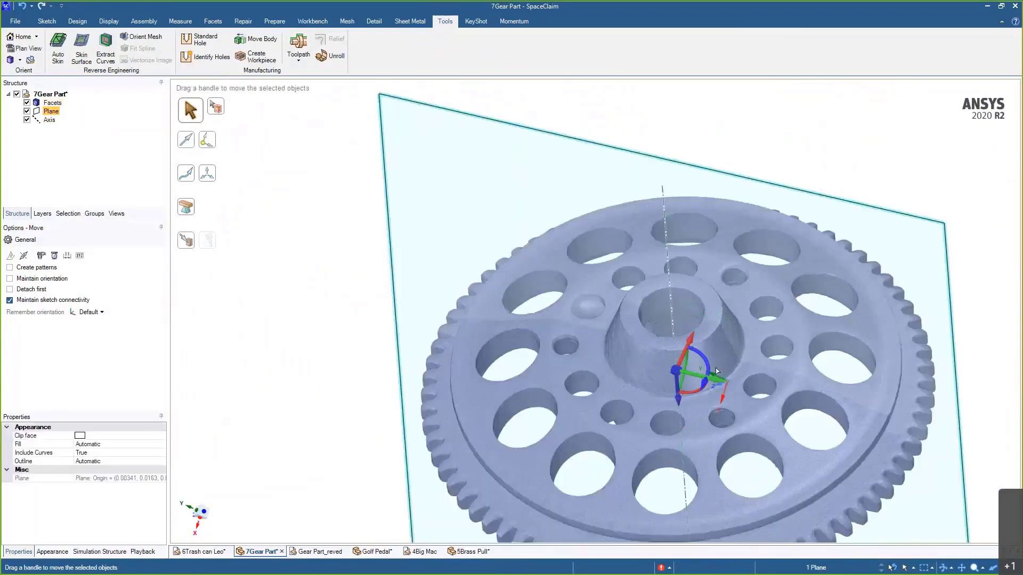
middle_click_drag(749, 401, 762, 338, "shift")
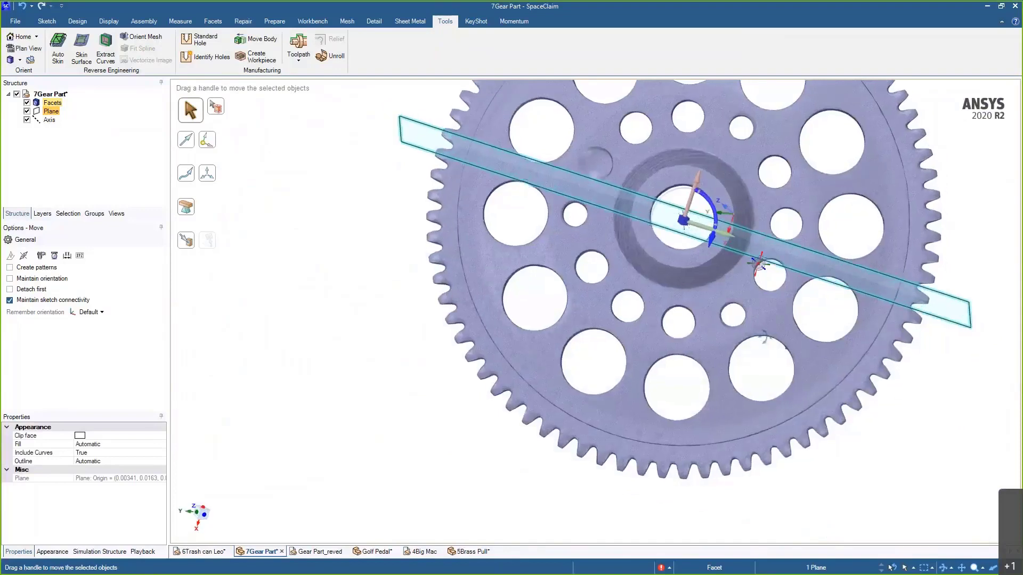
left_click_drag(914, 309, 589, 496)
scroll(588, 496, "up", 8)
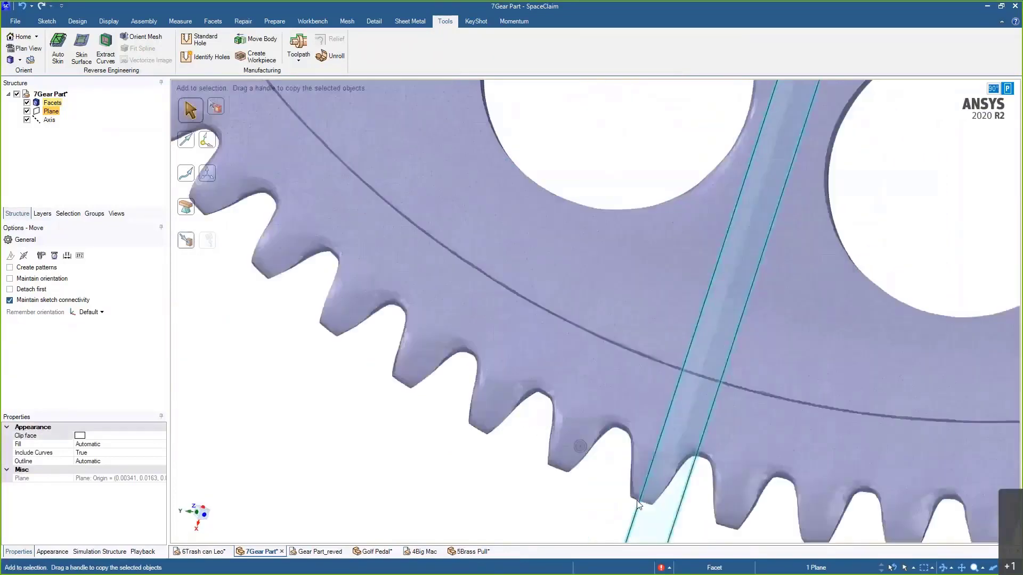
scroll(630, 440, "down", 10)
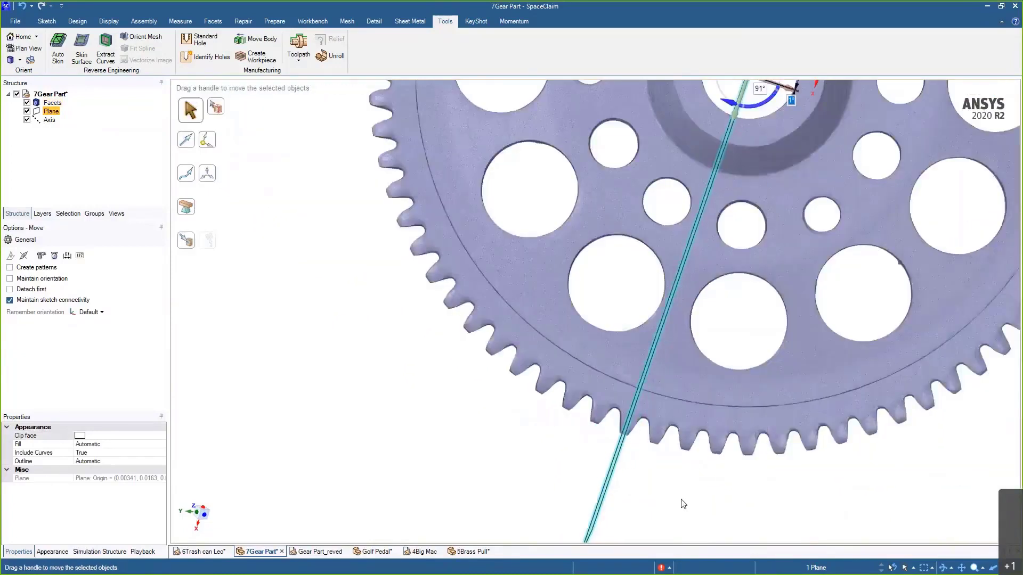
scroll(650, 441, "up", 6)
scroll(643, 465, "down", 5)
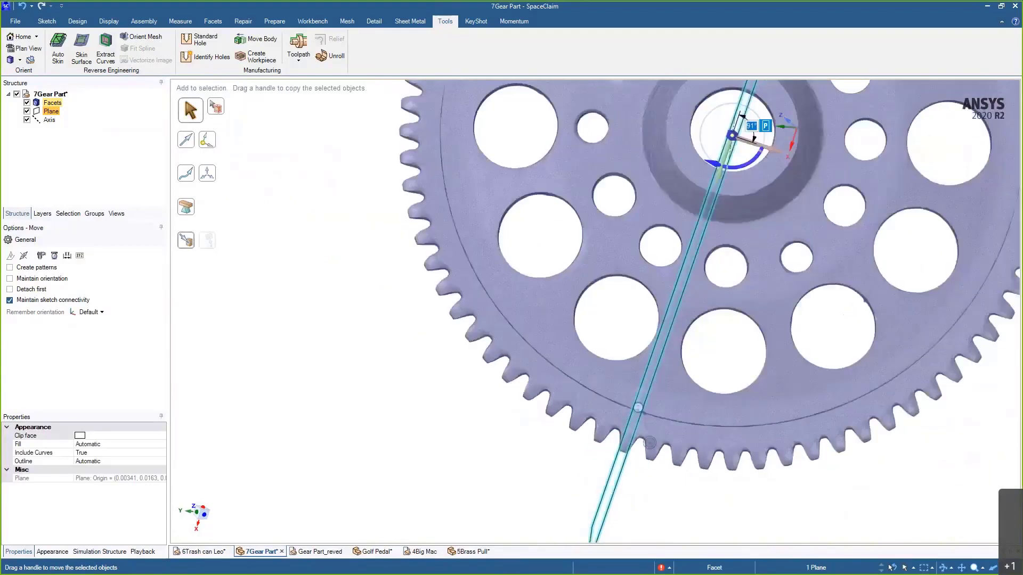
middle_click_drag(650, 443, 643, 323)
scroll(643, 323, "down", 3)
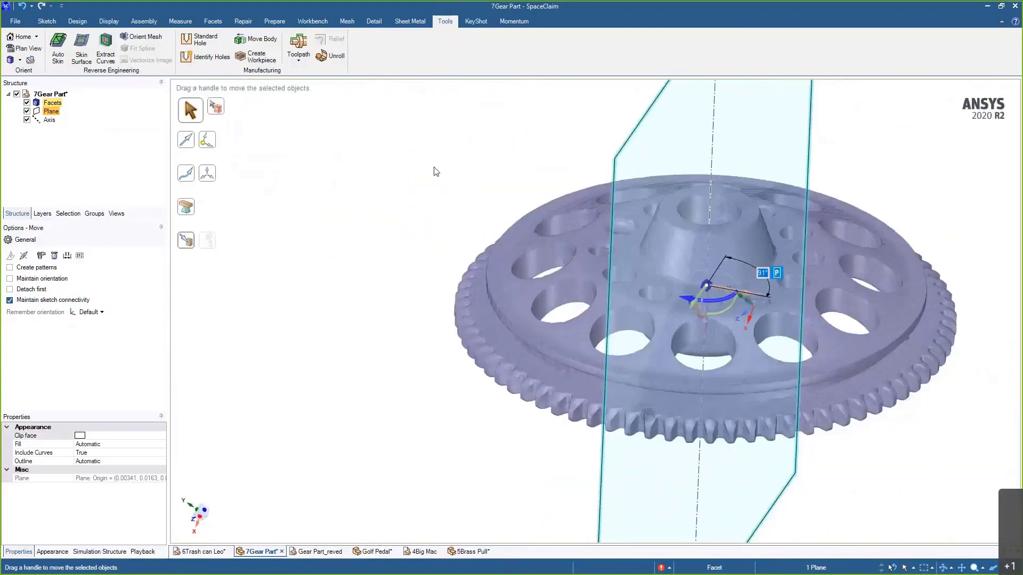
- Try to copy the plane 1.966 in sideways toward the gear's edge, and undo the copy
left_click(107, 47)
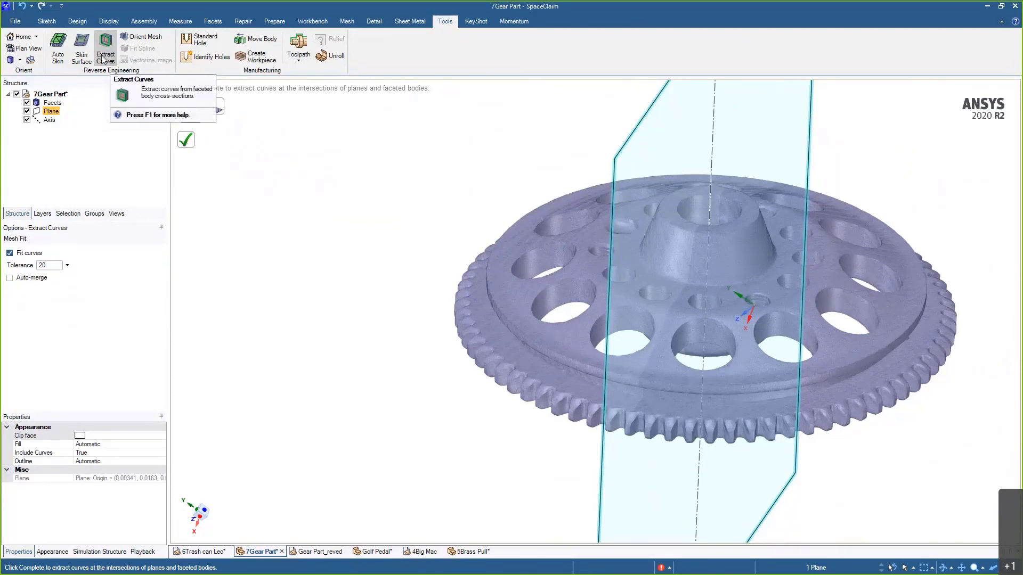
scroll(394, 210, "down", 4)
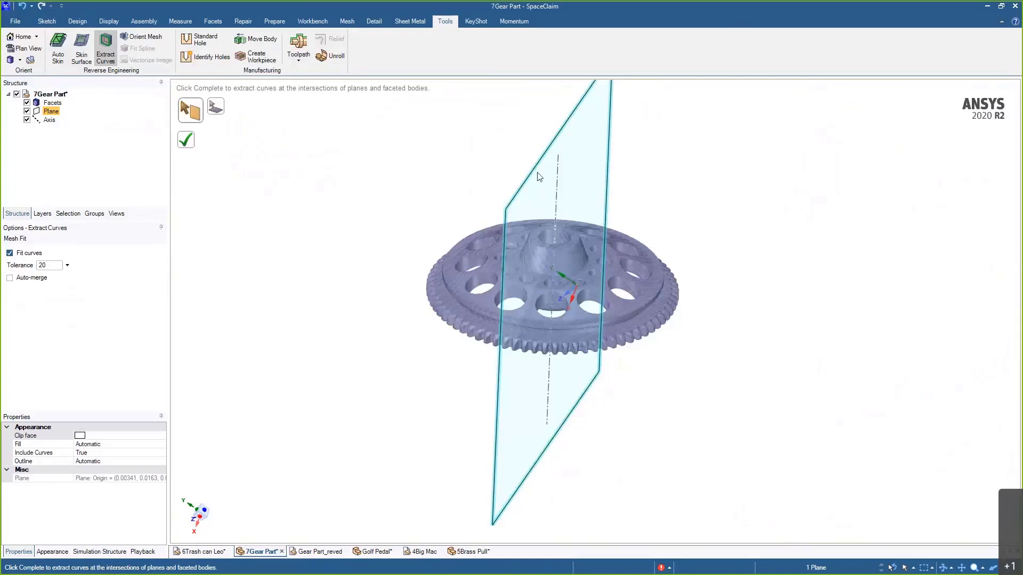
key("m")
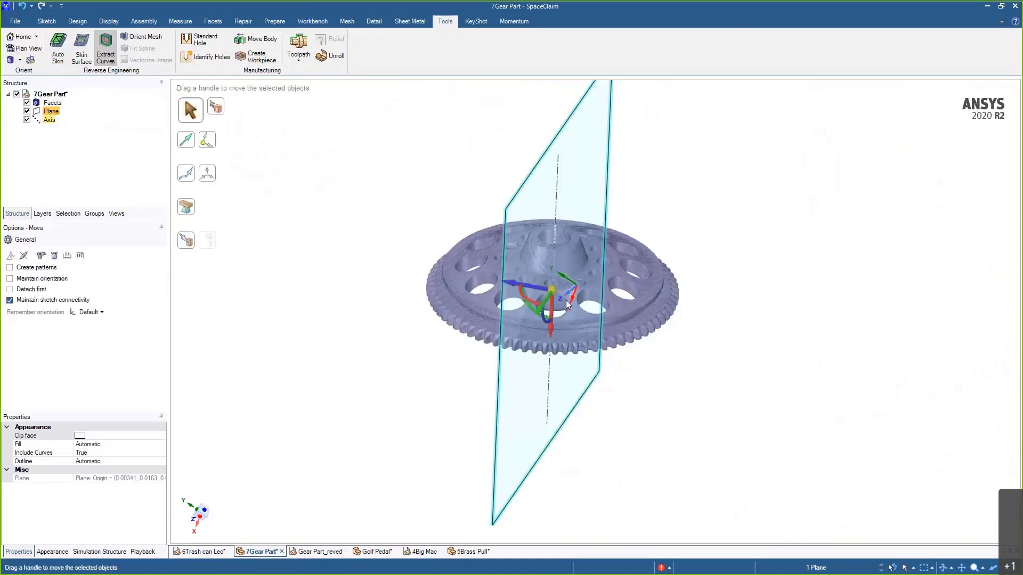
left_click_drag(514, 281, 459, 258, "ctrl")
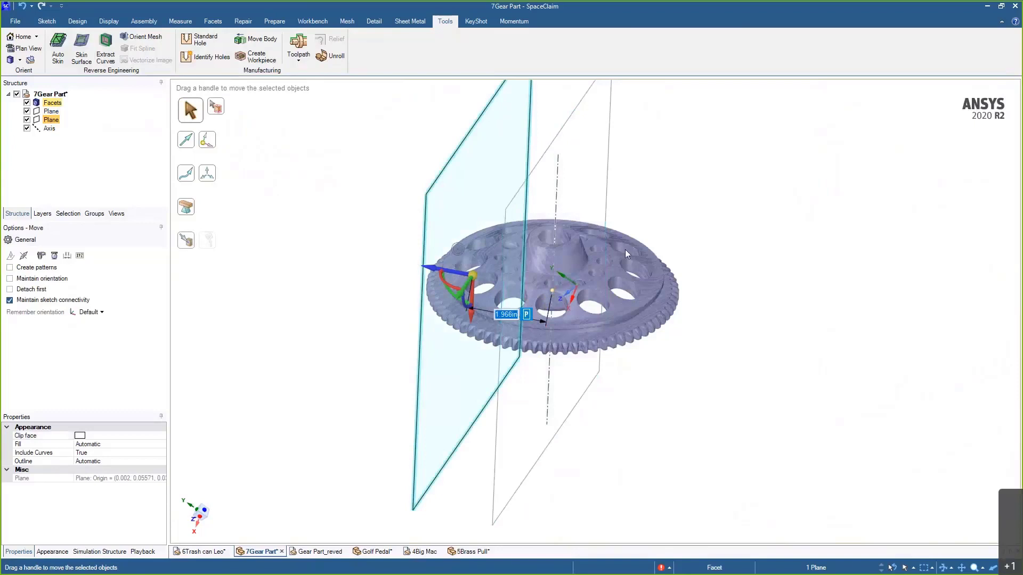
key("ctrl+z")
- Copy the plane rotated 90° to lie perpendicular to the axis, and shift the copy slightly along the axis within the gear teeth
left_click(501, 369, "ctrl")
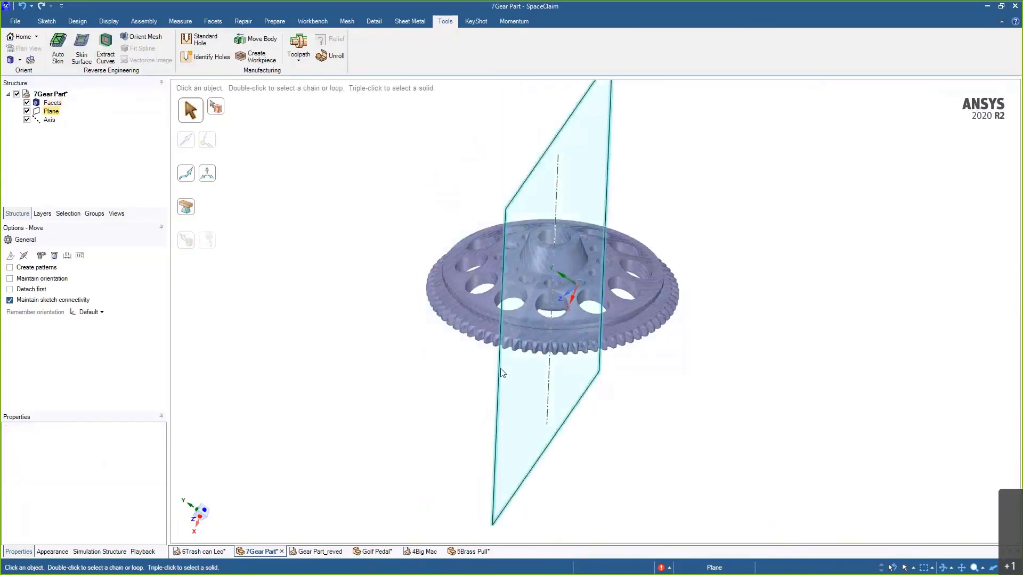
left_click_drag(535, 310, 560, 329, "ctrl")
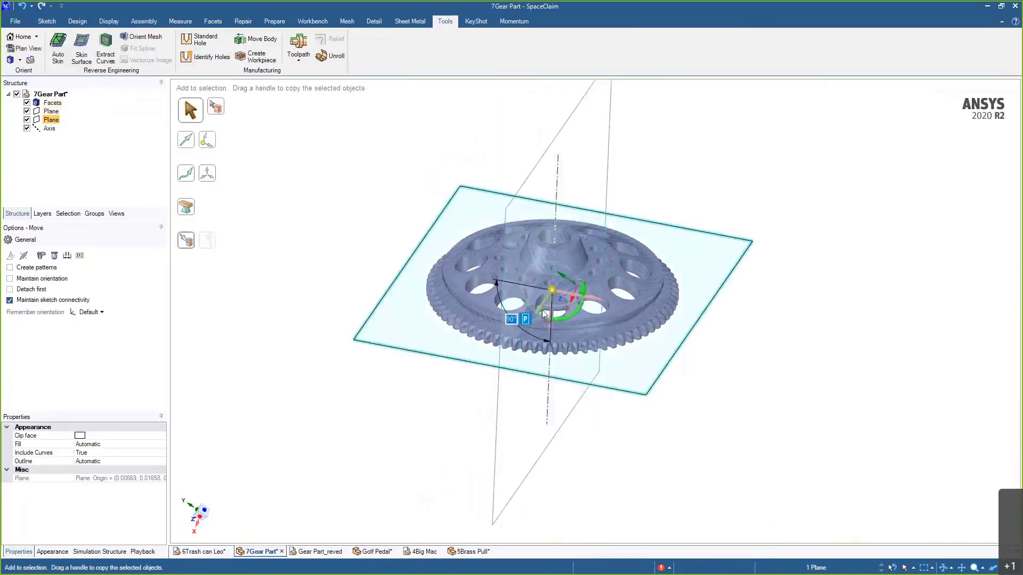
middle_click_drag(551, 363, 507, 519)
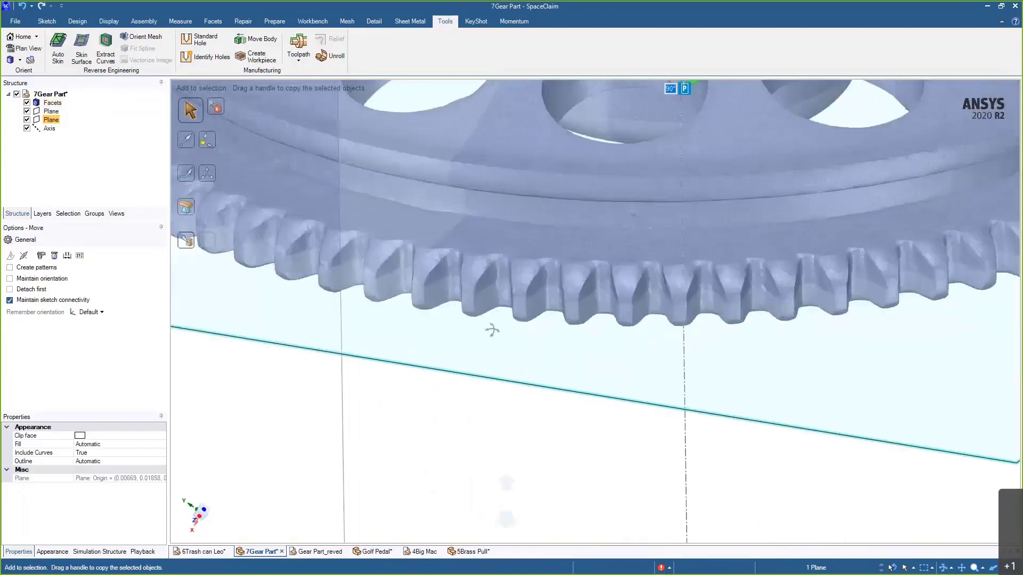
middle_click_drag(490, 329, 489, 291)
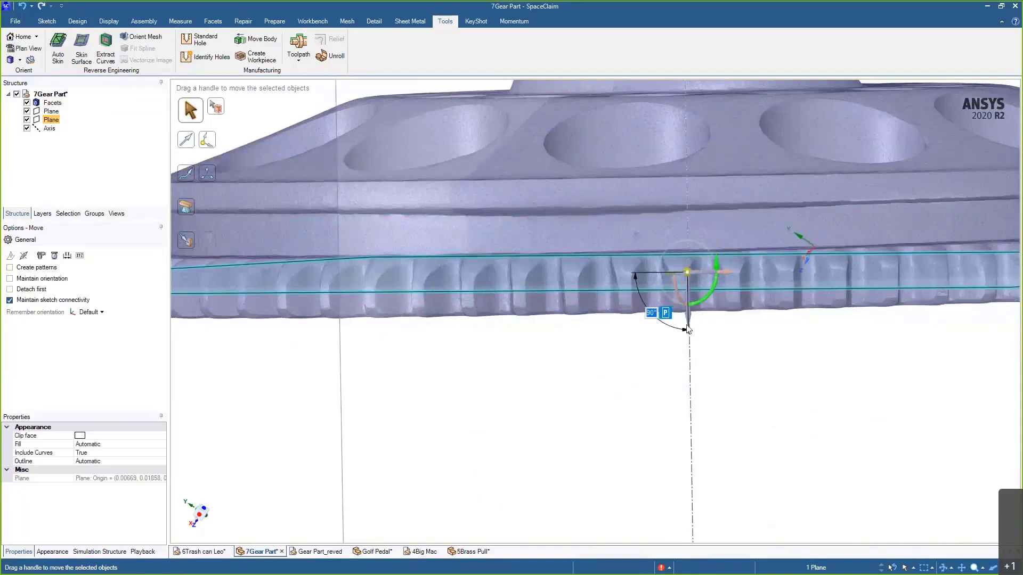
left_click_drag(688, 318, 689, 324)
middle_click_drag(628, 387, 626, 354, "ctrl")
middle_click_drag(627, 354, 626, 306, "ctrl")
left_click(621, 425)
middle_click_drag(623, 424, 592, 470, "shift")
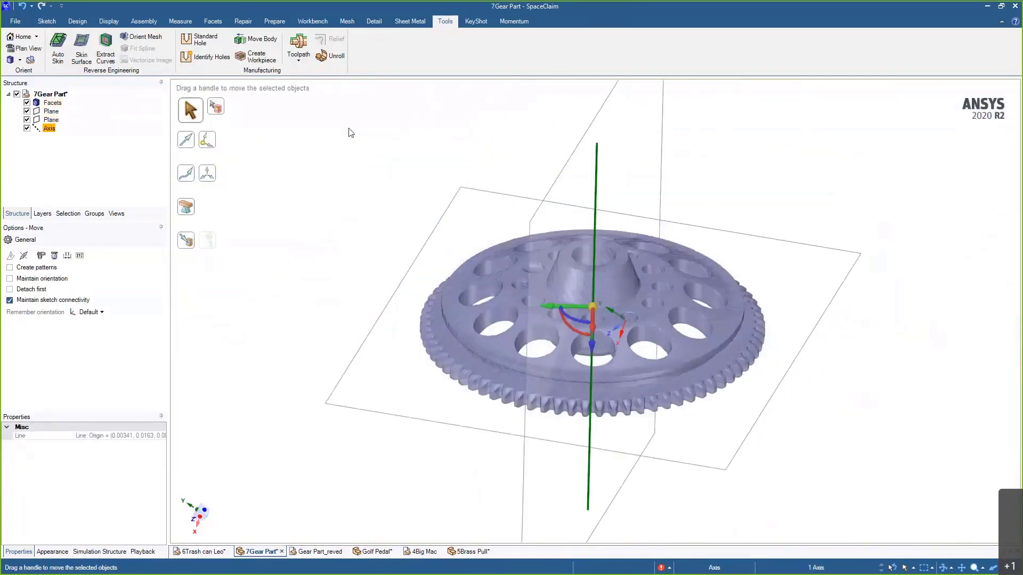
- Extract fitted cross-section curves where the plane running along the axis intersects the gear facets
left_click(90, 47)
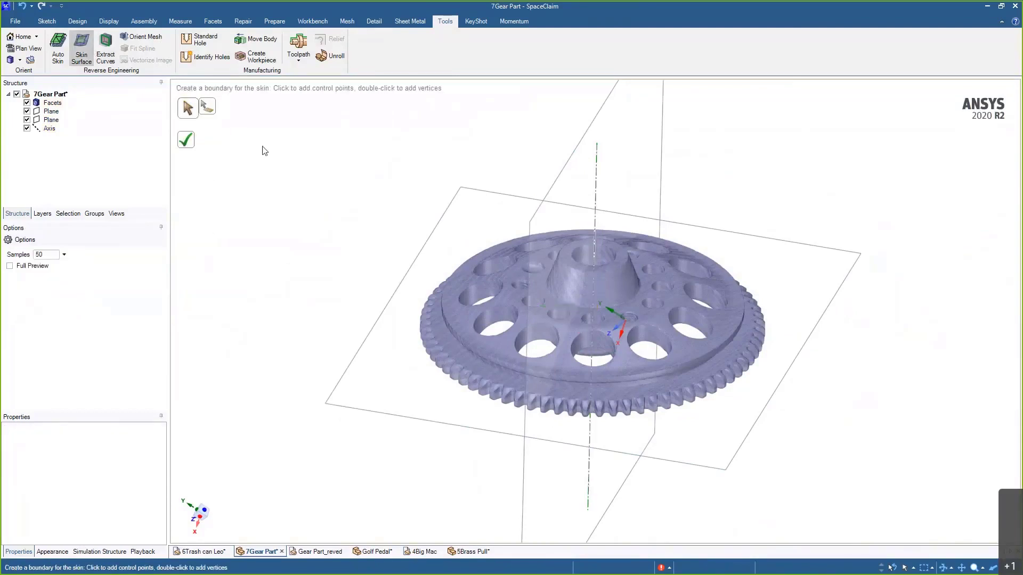
left_click(105, 53)
scroll(316, 165, "down", 3)
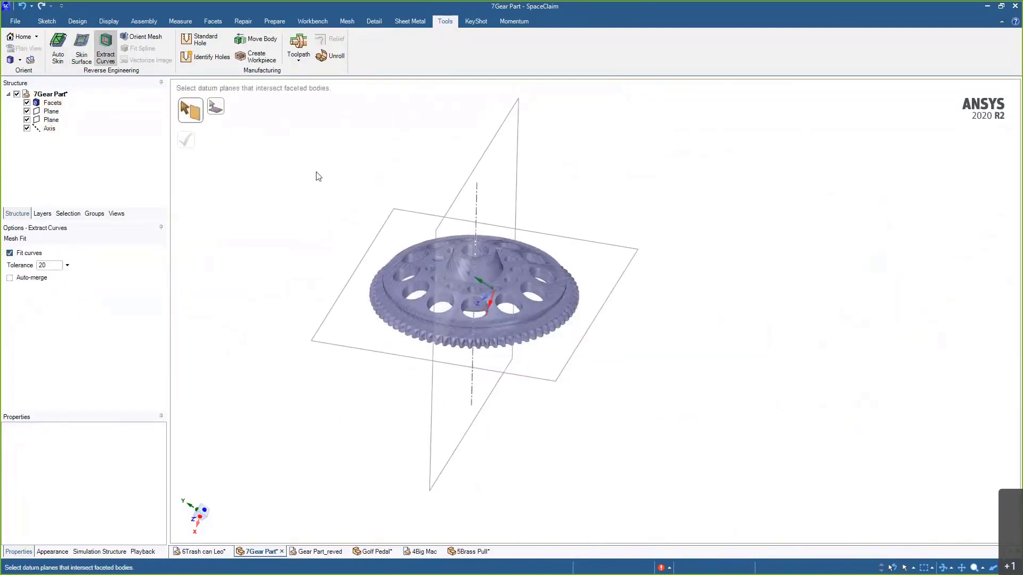
left_click(472, 201)
scroll(468, 287, "up", 5)
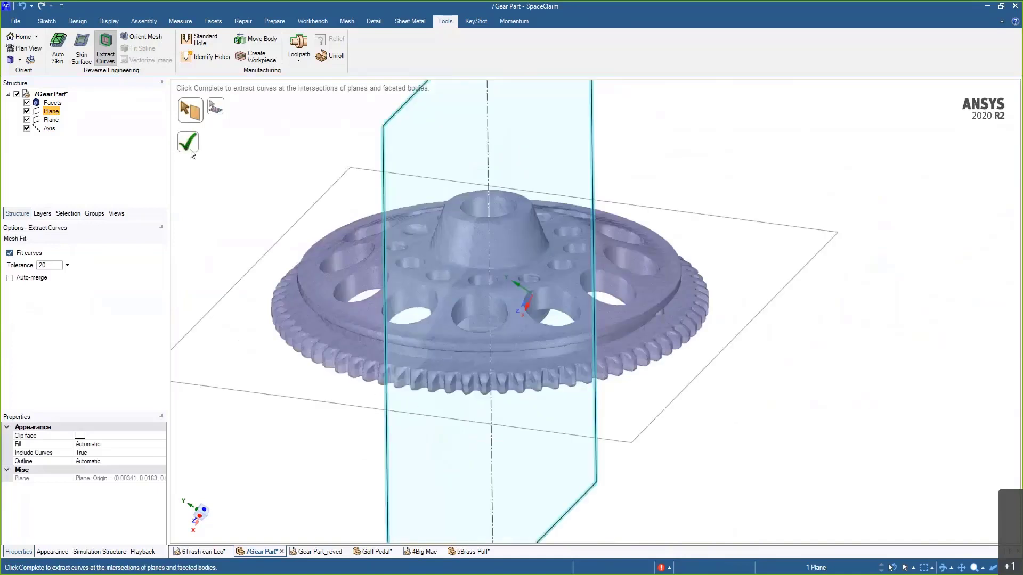
left_click(303, 227, "ctrl")
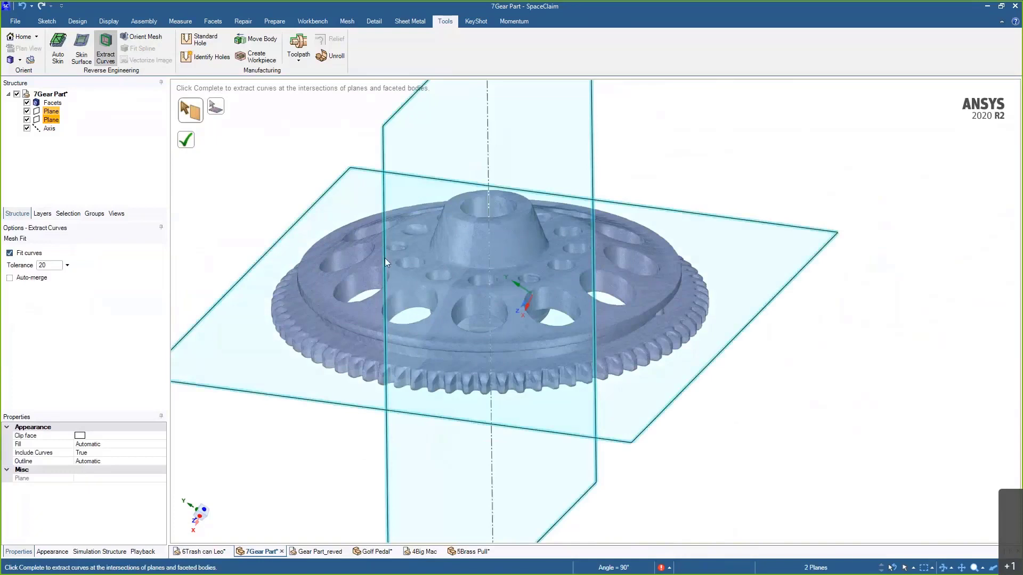
left_click(385, 142)
left_click(195, 143)
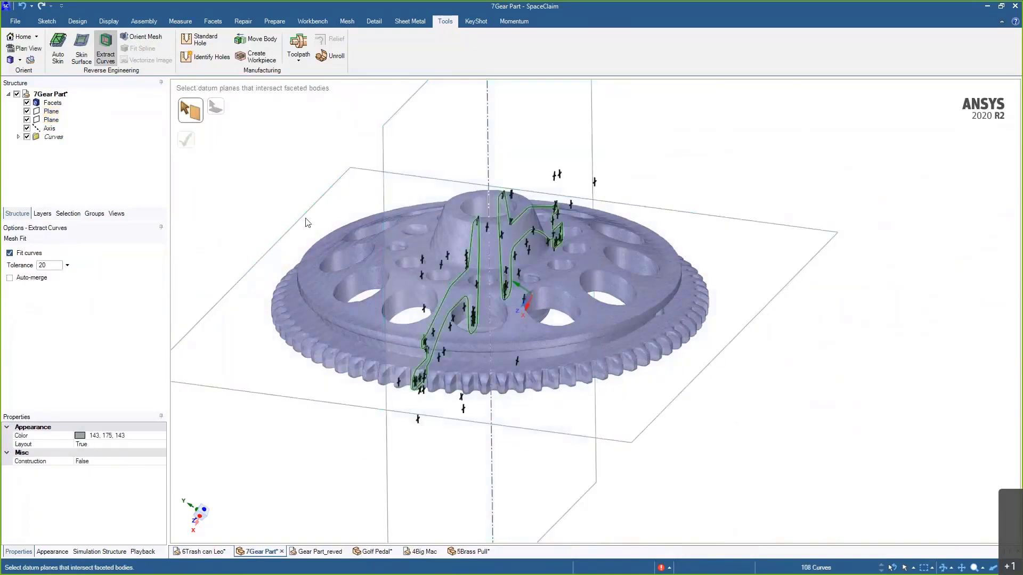
- Hide the gear facets, both planes and the axis so only the extracted curves remain displayed
middle_click_drag(309, 222, 300, 241)
scroll(410, 405, "up", 5)
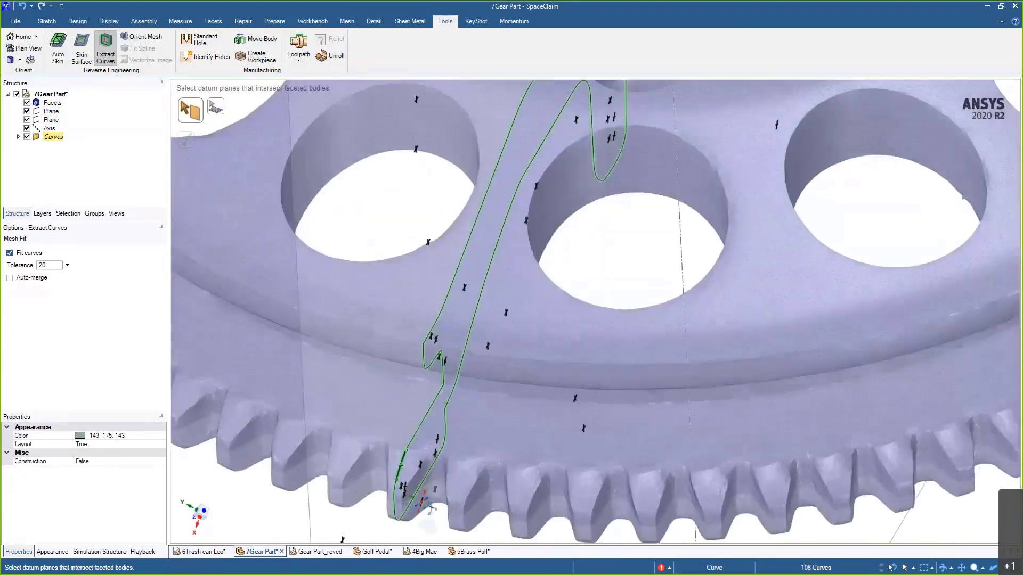
scroll(424, 418, "down", 5)
middle_click_drag(423, 418, 386, 415)
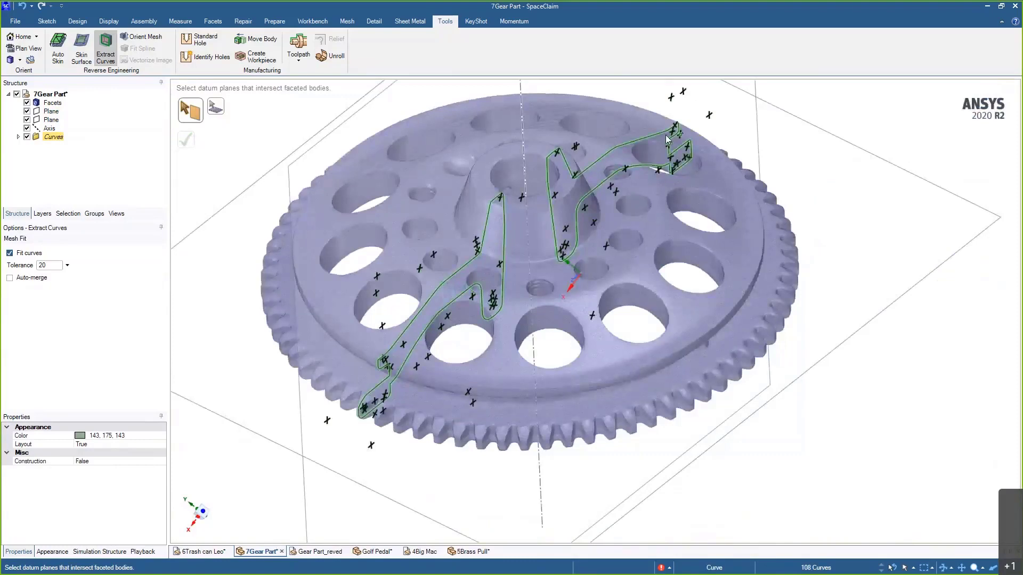
middle_click_drag(669, 140, 628, 152)
left_click(27, 103)
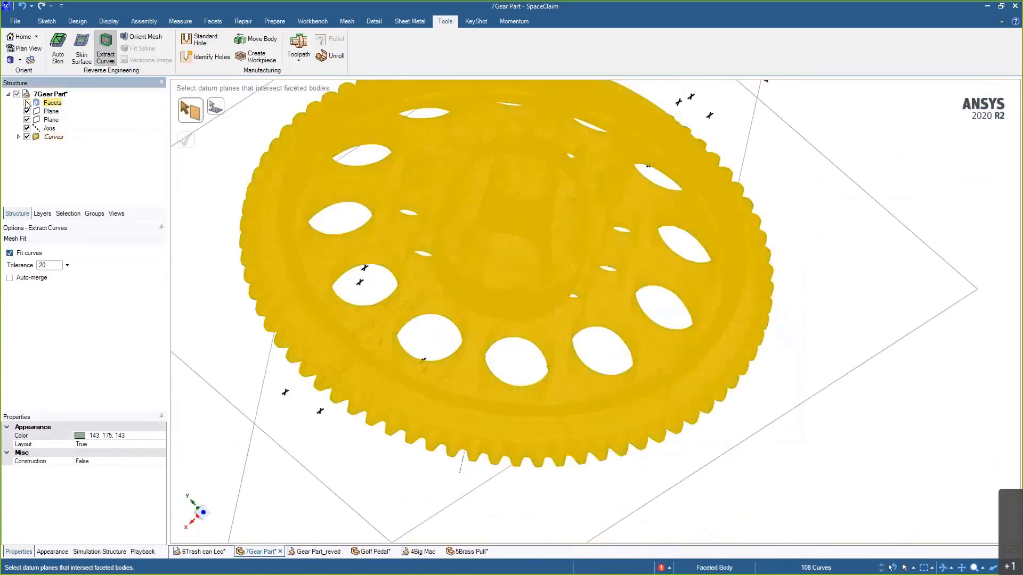
left_click(27, 111)
left_click(27, 120)
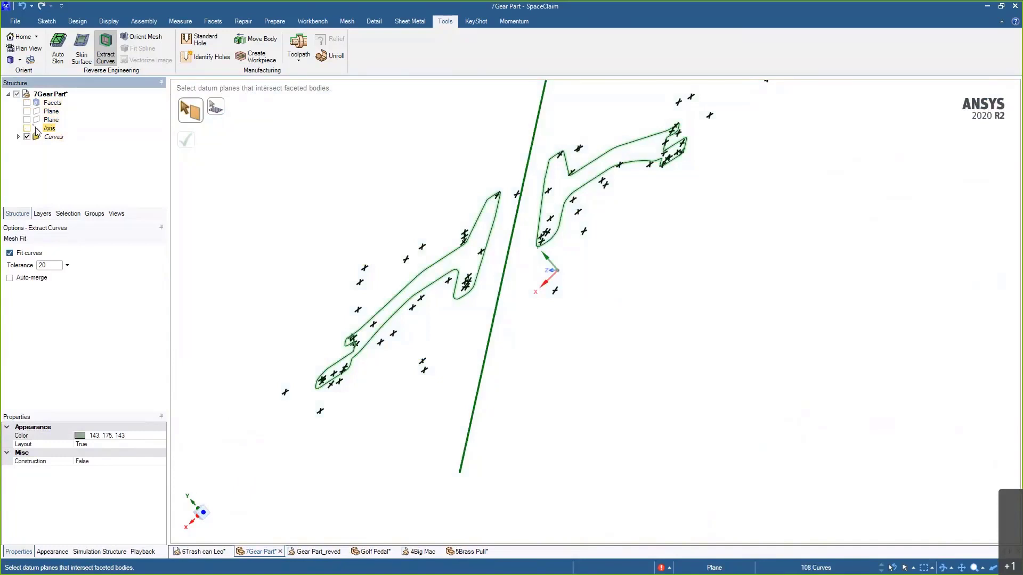
left_click(27, 128)
middle_click_drag(301, 210, 355, 229)
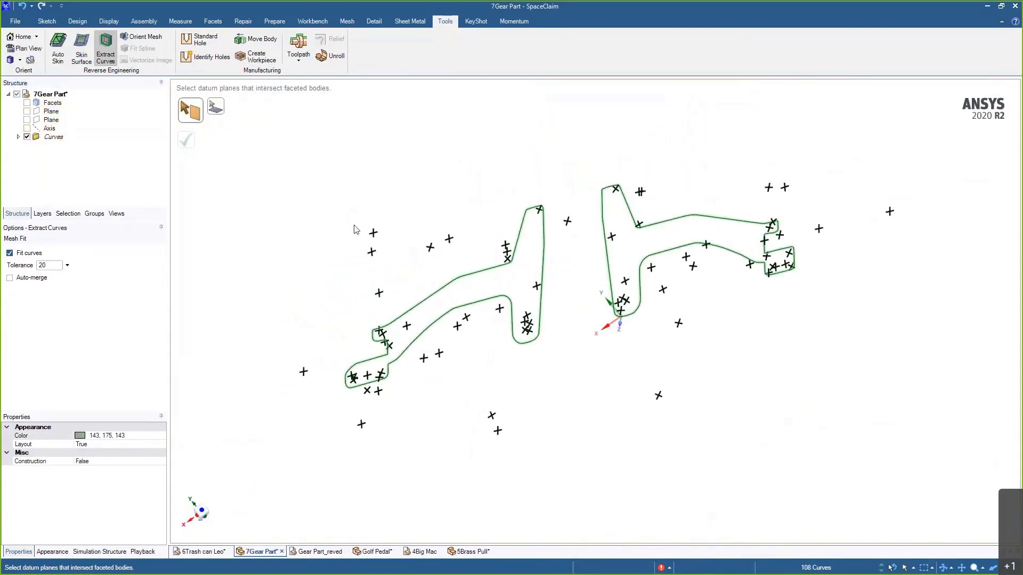
- Fill the closed section curves into planar surfaces, and show the axis again
left_click(78, 23)
left_click(47, 22)
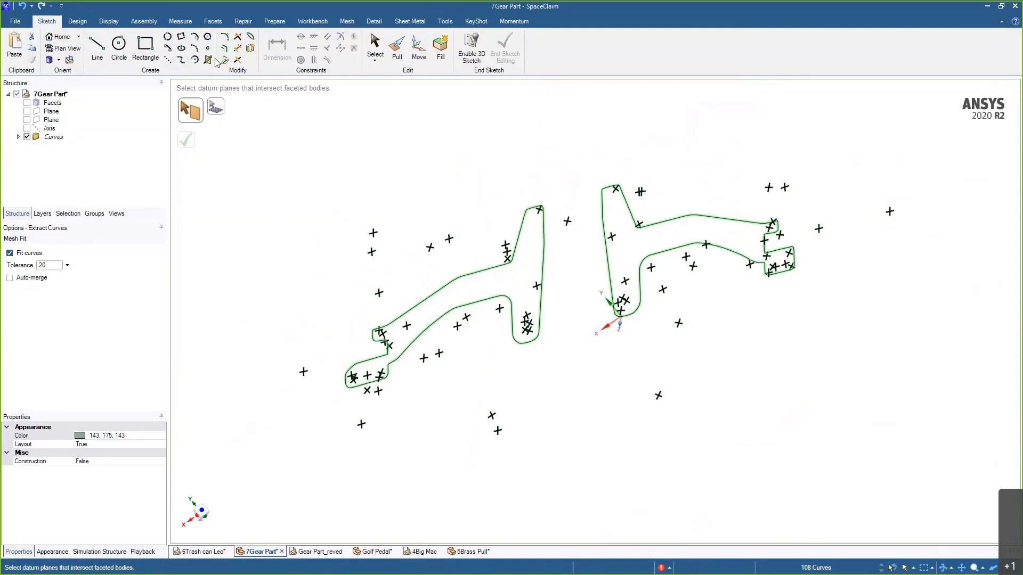
left_click(82, 23)
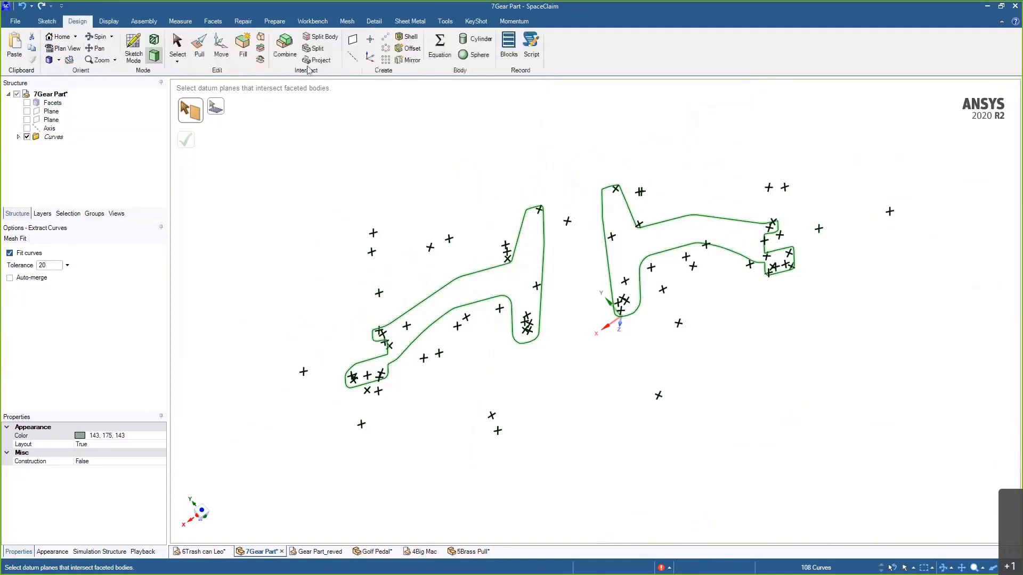
left_click(249, 48)
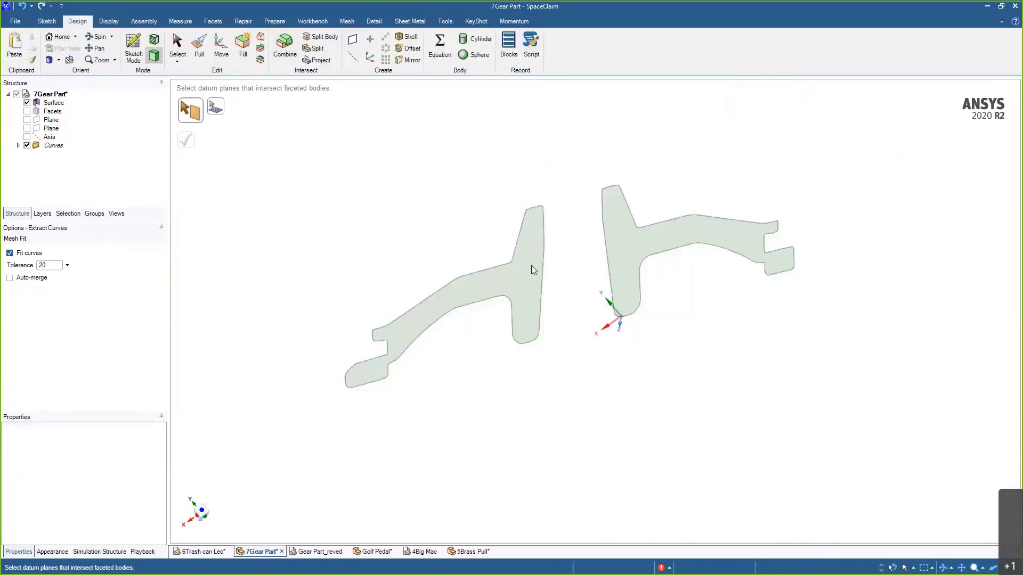
left_click(27, 137)
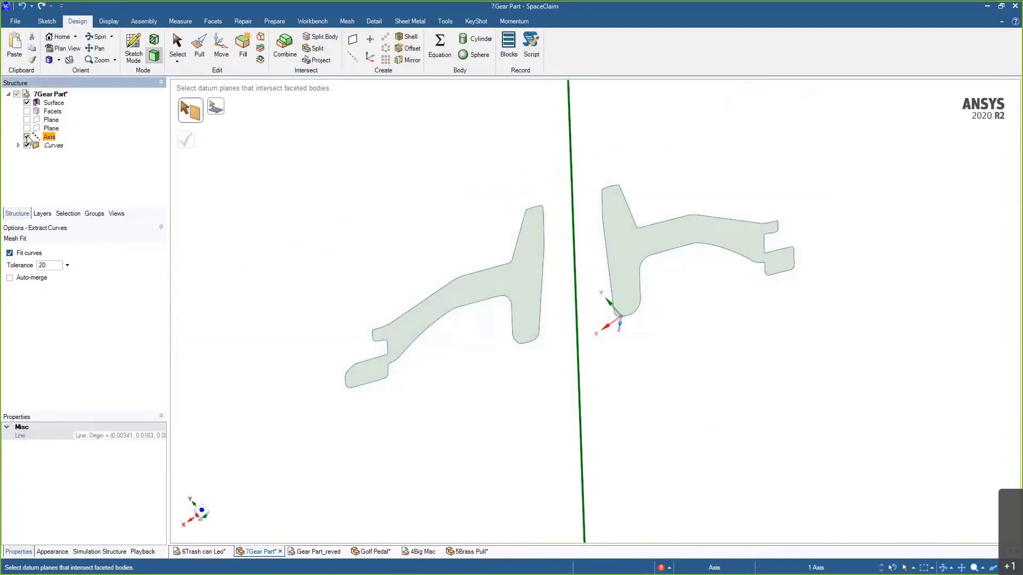
- Try to pull one of the two section faces straight out by 1.109 in, and undo the pull
key("p")
left_click(530, 281)
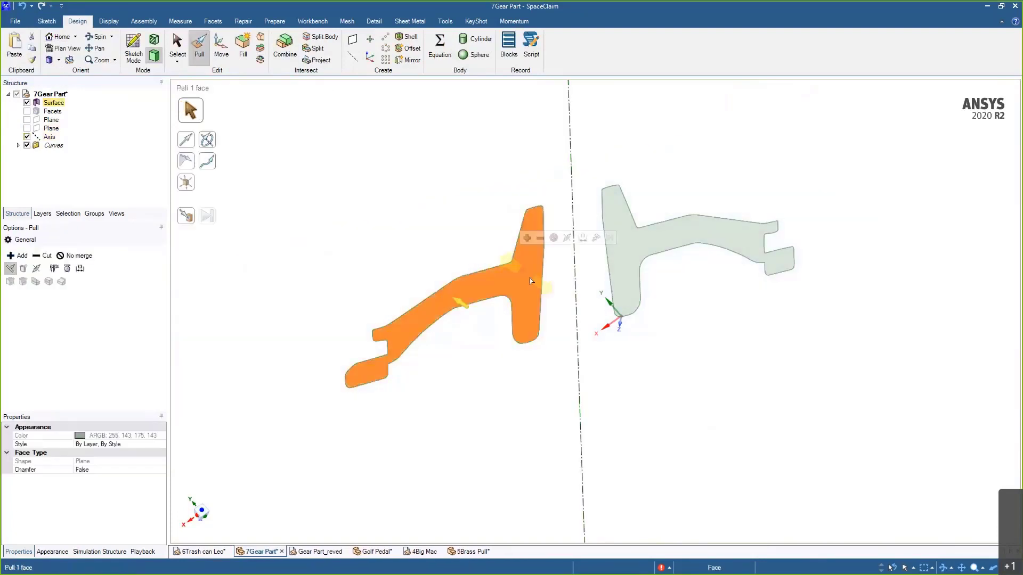
left_click_drag(530, 281, 578, 339)
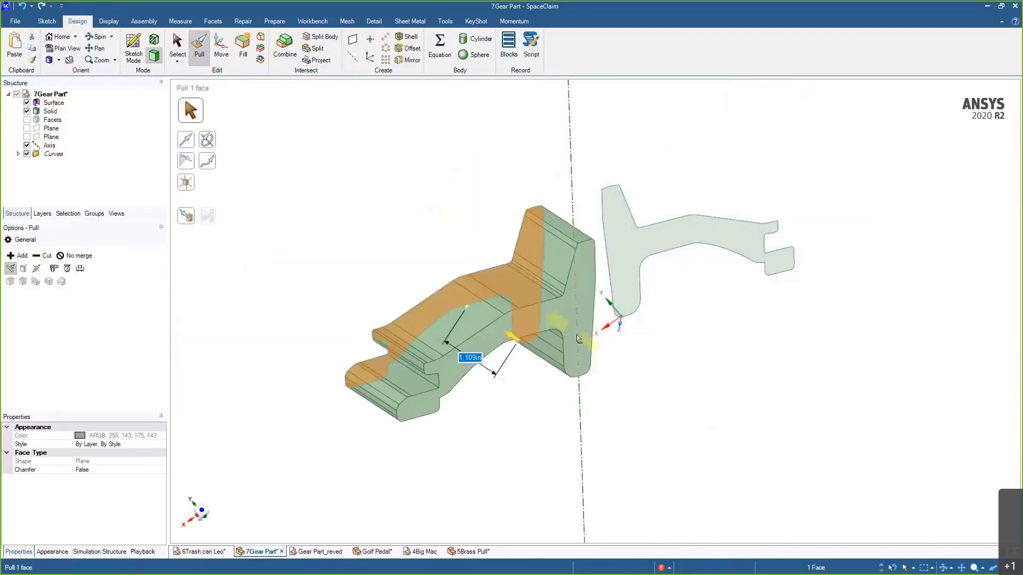
key("ctrl+z")
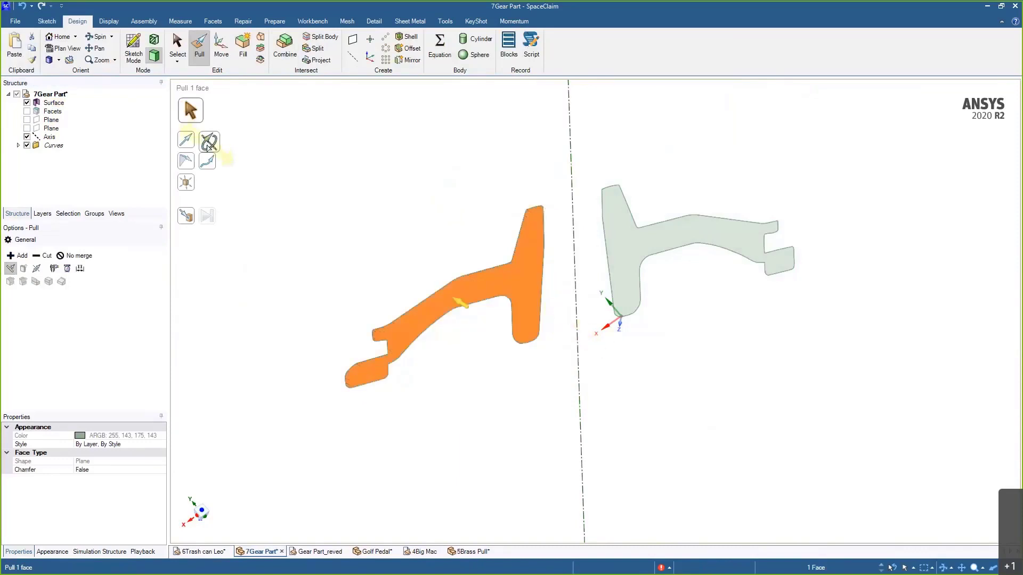
- Revolve the selected section face a full turn around the central axis into a solid gear blank
left_click(208, 143)
left_click(571, 171)
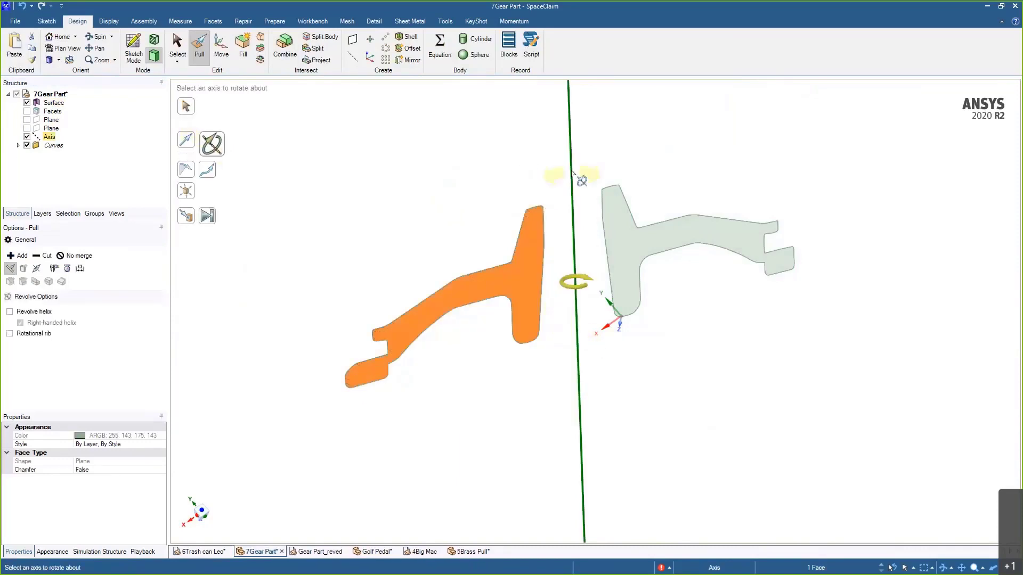
key("ctrl+z")
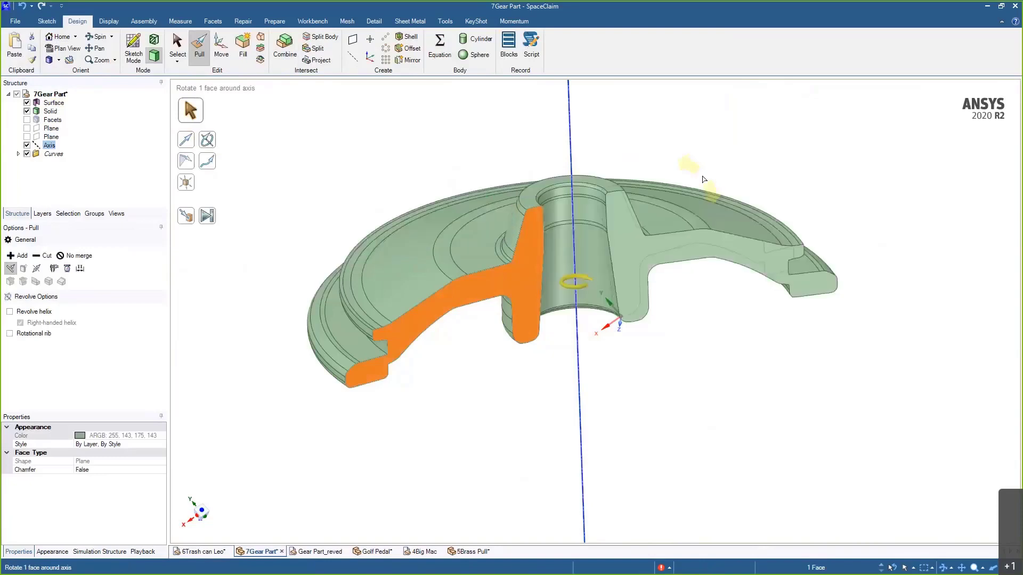
left_click_drag(703, 179, 810, 170)
mouse_move(810, 171)
middle_mouse_down()
mouse_move(797, 286)
mouse_move(804, 169)
middle_mouse_up()
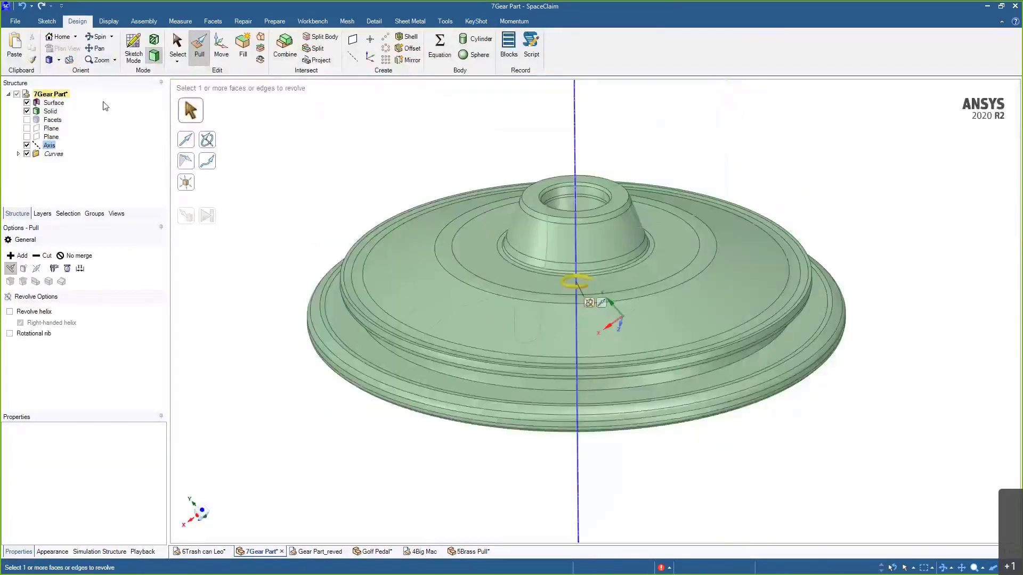
- Hide the axis, revolved solid and section surfaces, show the scanned facets again, and leave the Pull tool
left_click(26, 145)
left_click(26, 119)
left_click(27, 111)
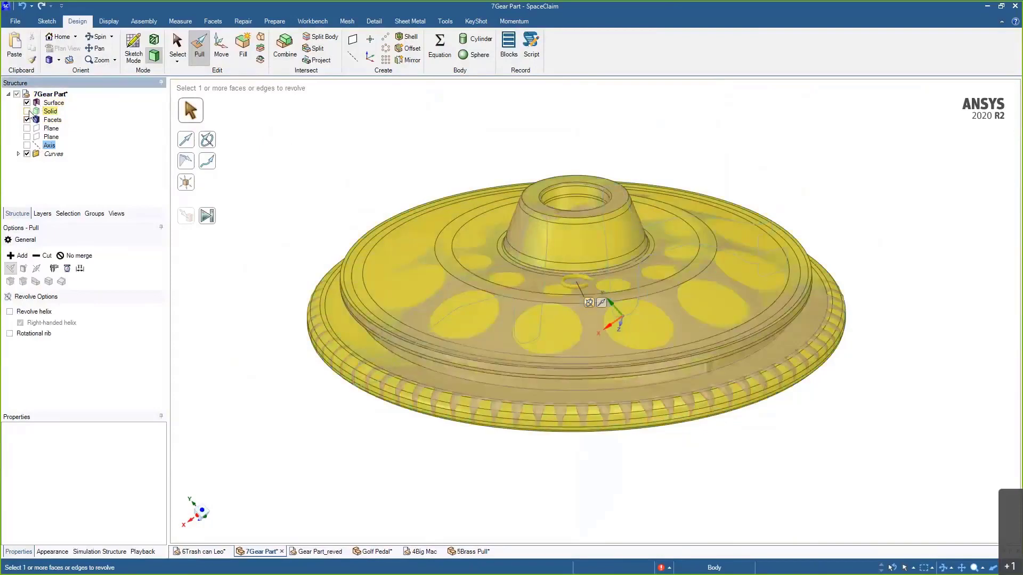
left_click(27, 102)
left_click(582, 255)
middle_click_drag(581, 255, 581, 322)
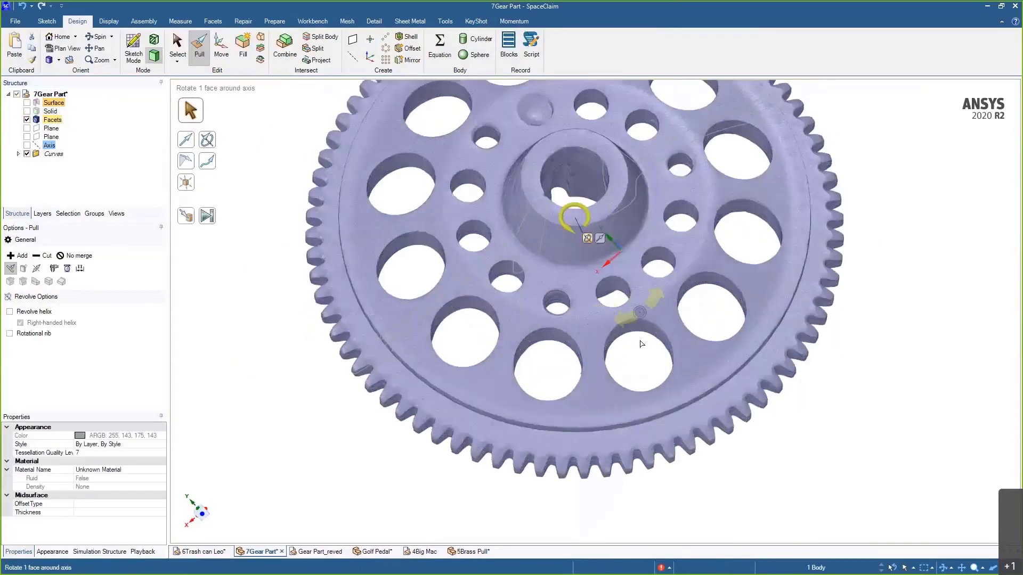
middle_click_drag(642, 344, 639, 320)
key("Escape")
key("s")
- Select the wall facets of one large outer hole and fit a solid cylinder to them
scroll(642, 319, "up", 3)
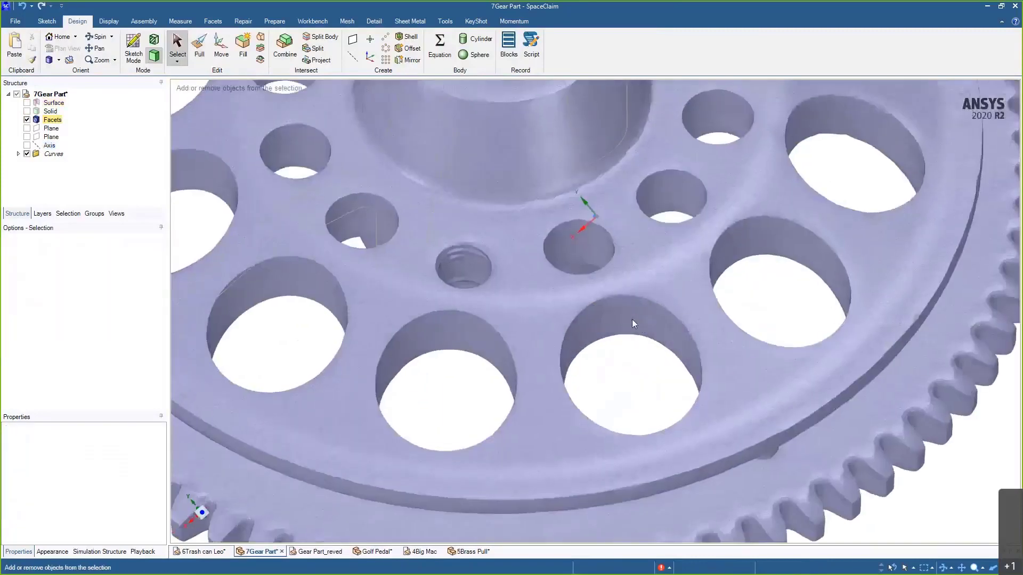
left_click(632, 318, "ctrl")
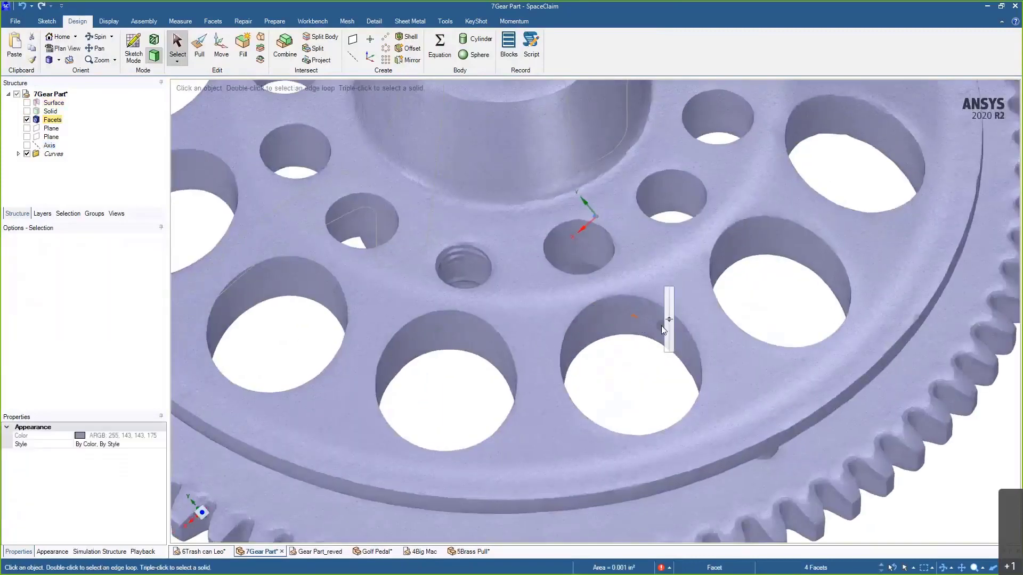
left_click_drag(669, 320, 669, 313)
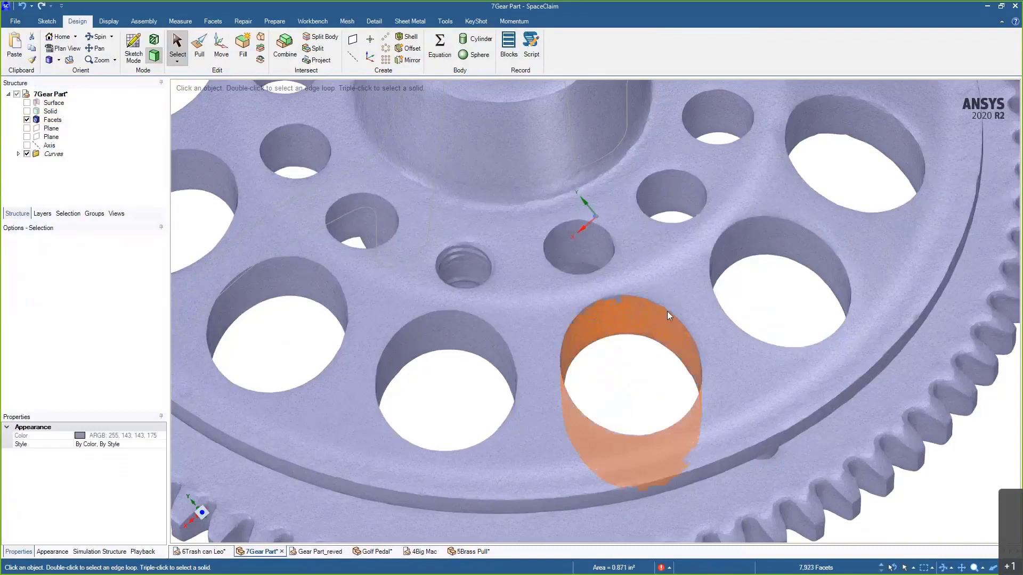
left_click(477, 38)
left_click(592, 342)
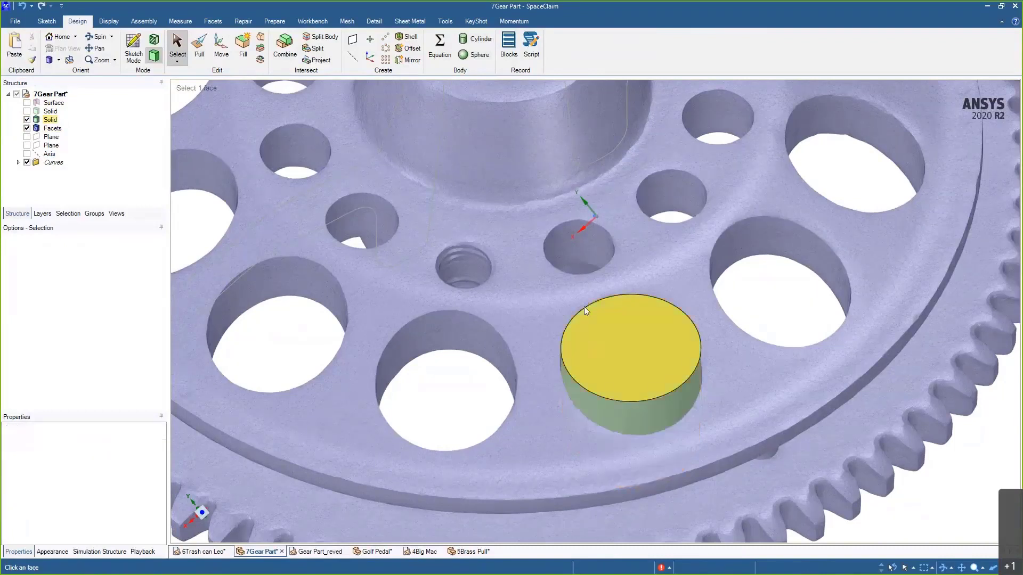
- Select the wall facets of the neighbouring smaller inner hole and fit a solid cylinder to them
left_click(595, 247)
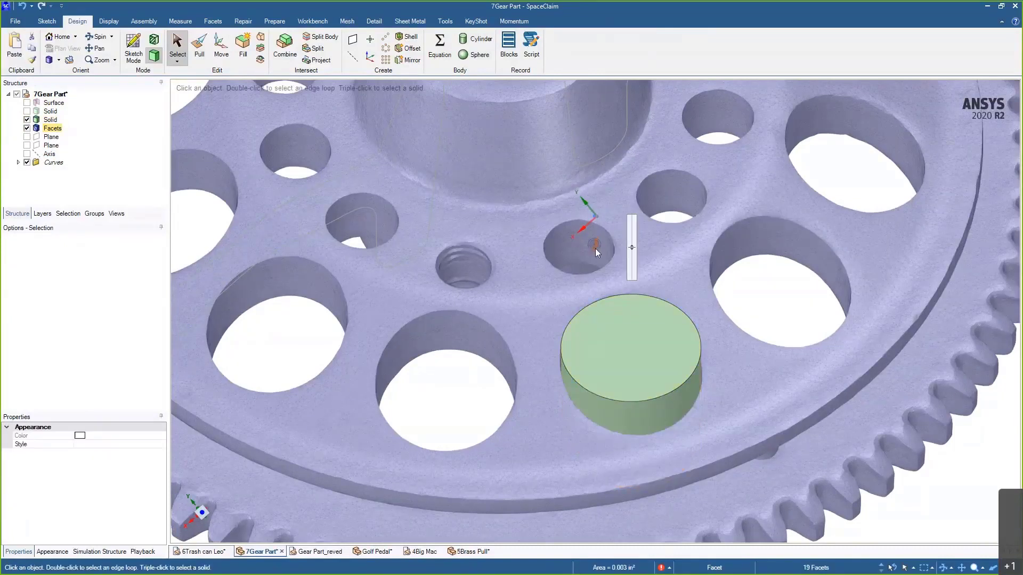
left_click_drag(632, 248, 632, 237)
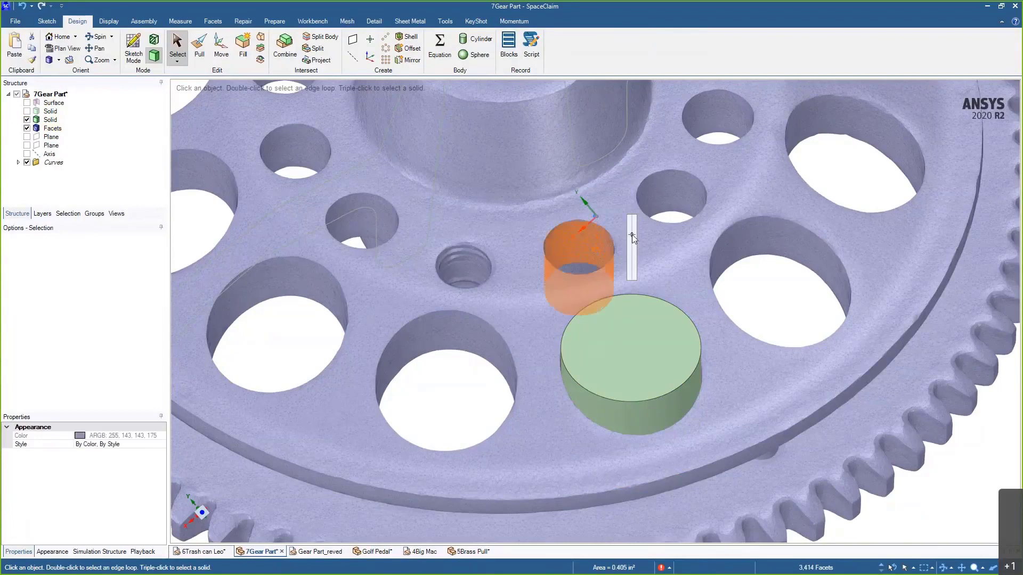
left_click(474, 42)
- Select both fitted cylinders for moving, show the axis, and anchor the Move handle on it
scroll(541, 242, "down", 5)
key("m")
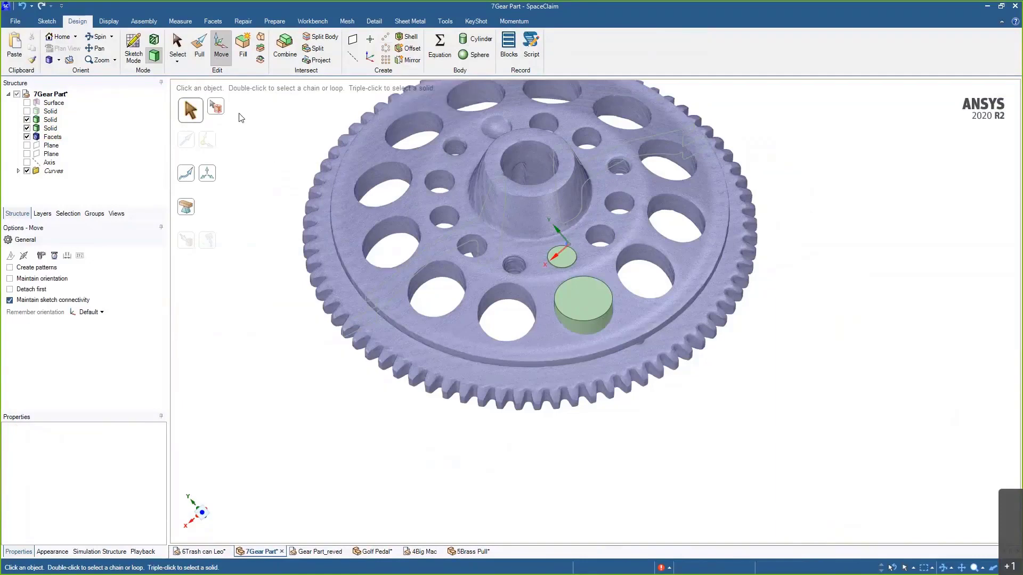
left_click(49, 128)
left_click(49, 120, "ctrl")
middle_click_drag(573, 296, 575, 339, "ctrl")
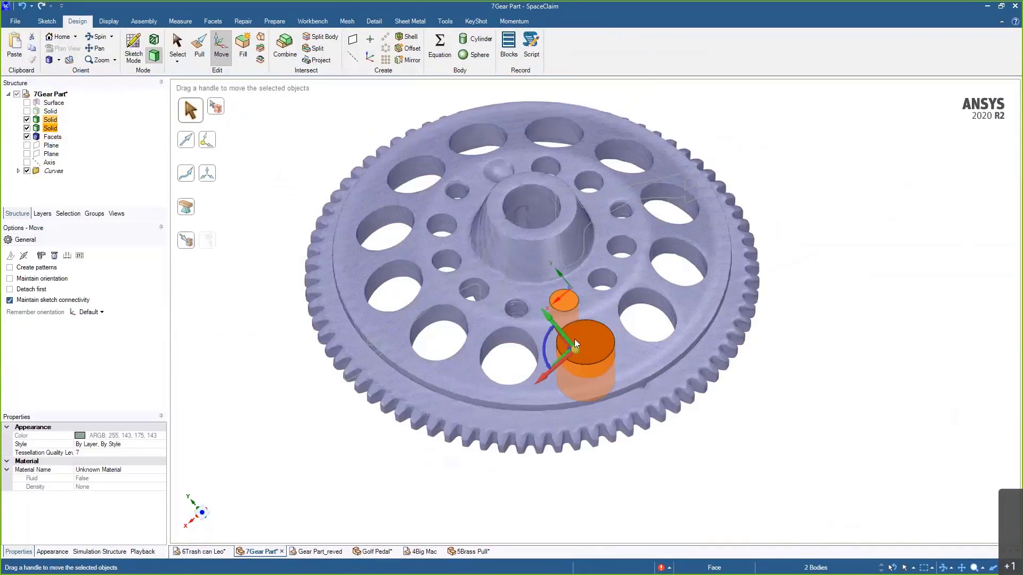
left_click(27, 162)
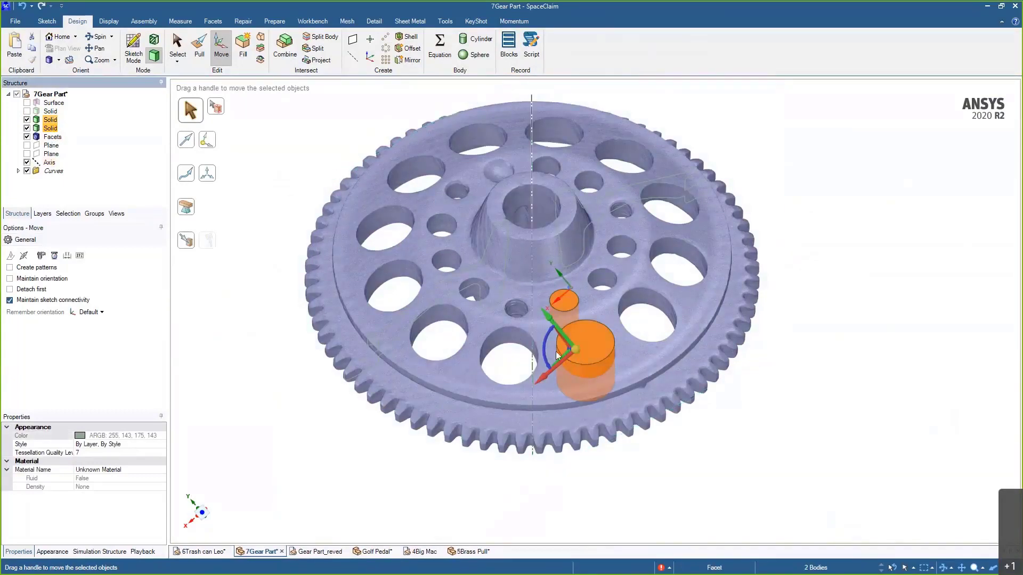
left_click_drag(576, 350, 534, 205)
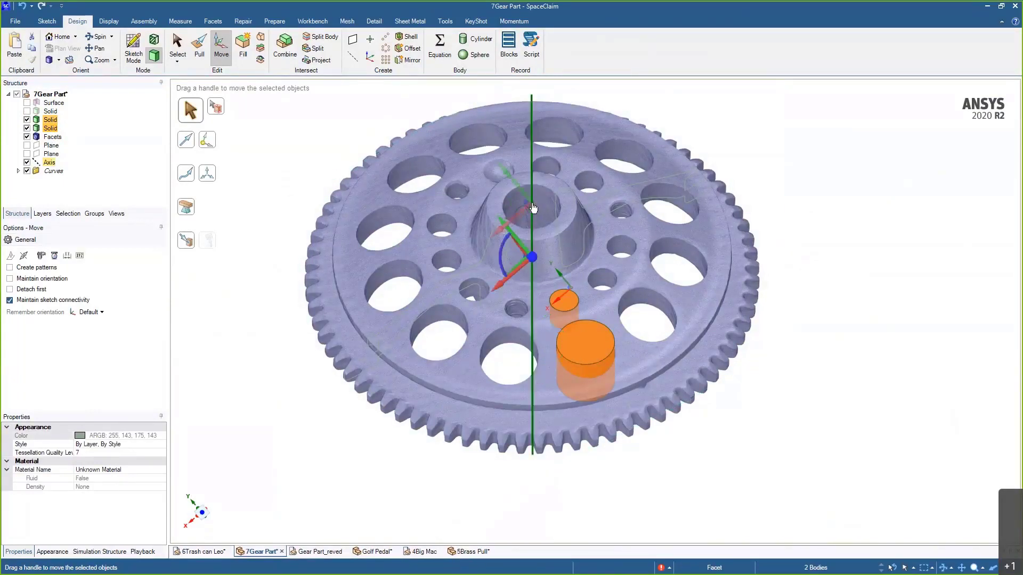
left_click(532, 203)
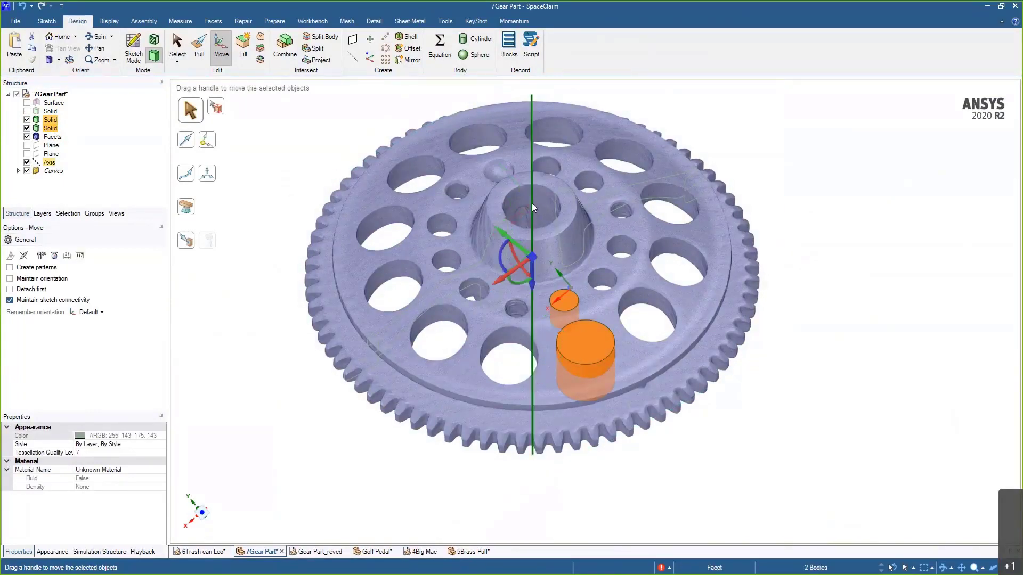
- Pattern both cylinders around the gear axis with a count of 6 at 60° spacing
left_click(29, 271)
middle_click_drag(531, 299, 533, 367)
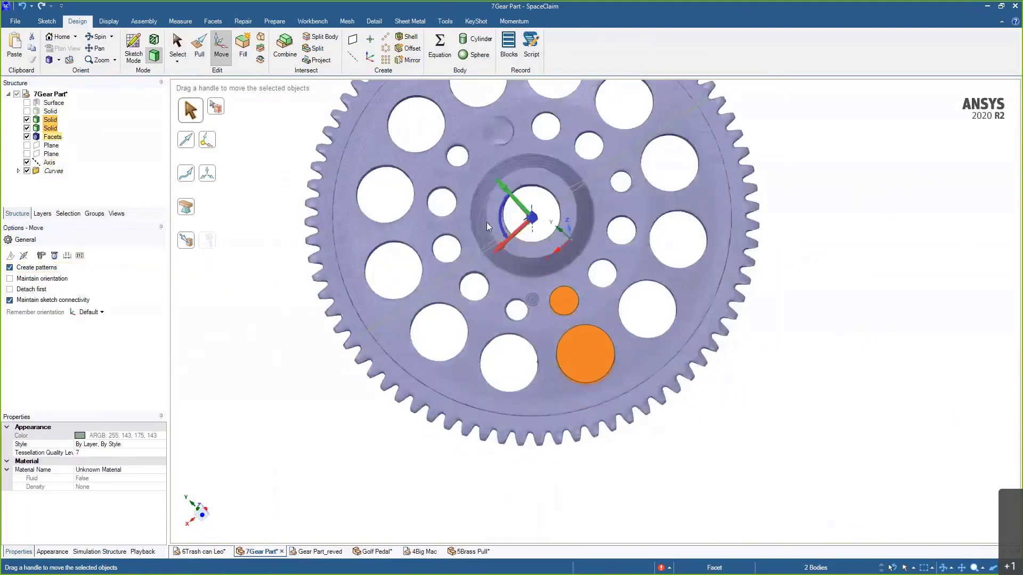
left_click_drag(501, 230, 353, 137)
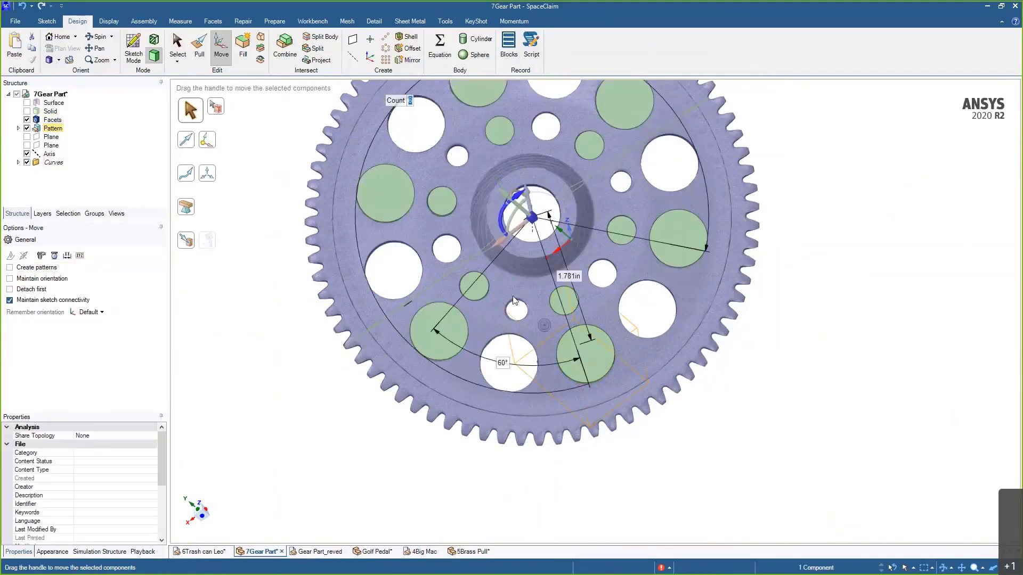
- Set the circular pattern's count to 12 so both cylinders repeat at every large and small hole
middle_click_drag(514, 360, 515, 448, "ctrl")
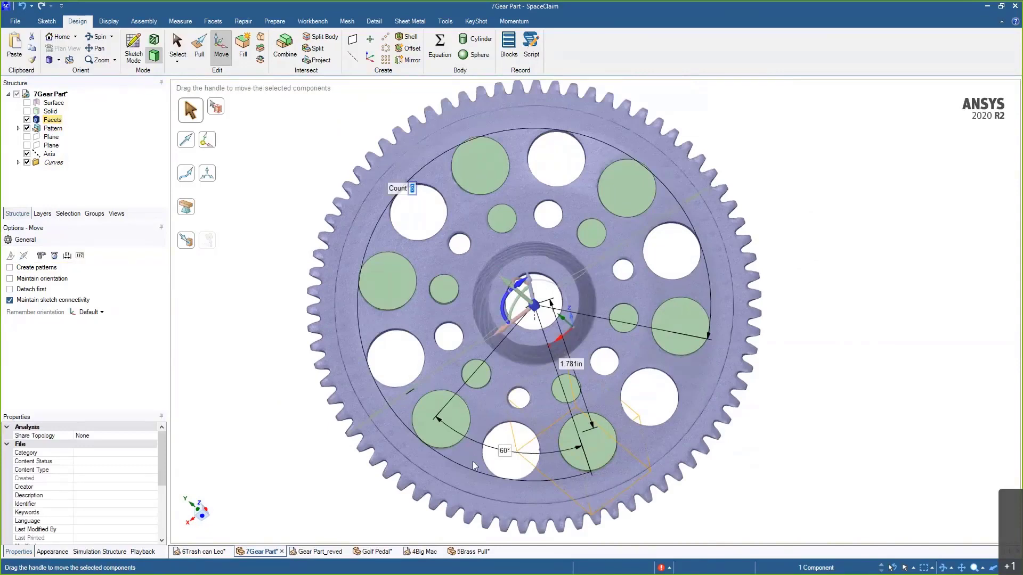
left_click(412, 188)
type("12")
key("Return")
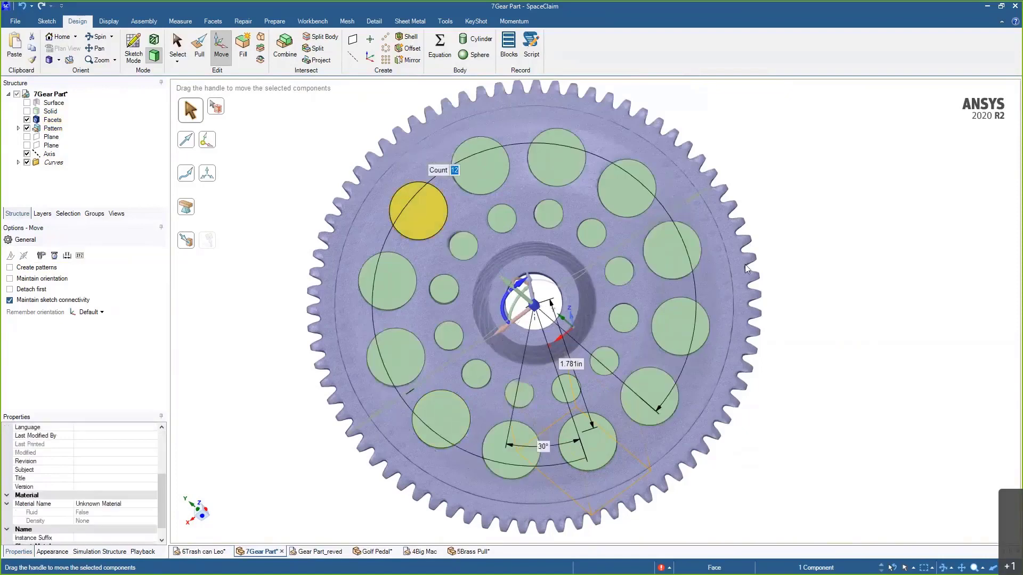
left_click(829, 272)
middle_click_drag(829, 273, 827, 205)
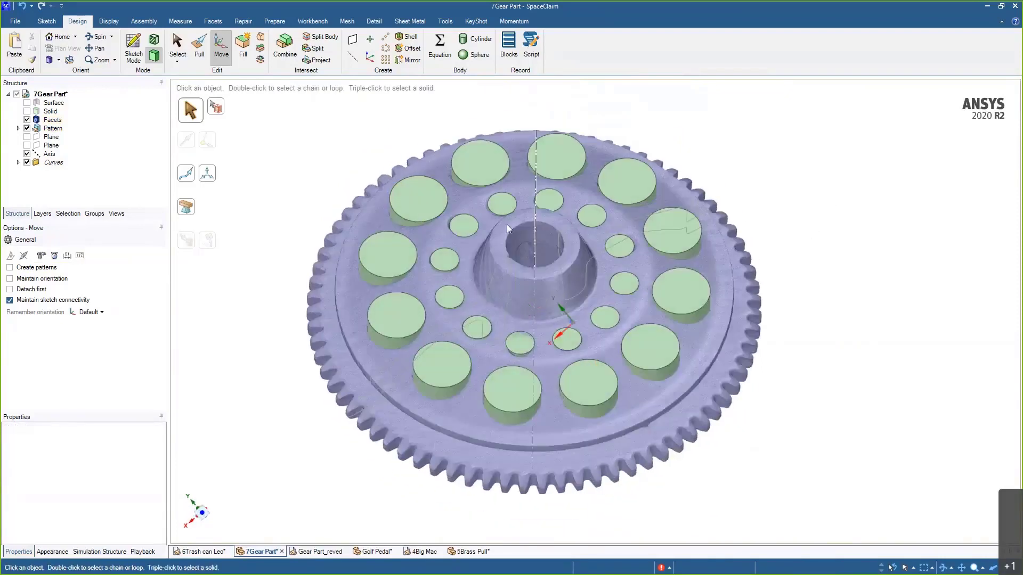
- Hide the scanned facets and show the revolved gear solid together with the patterned cylinders
scroll(507, 225, "up", 5)
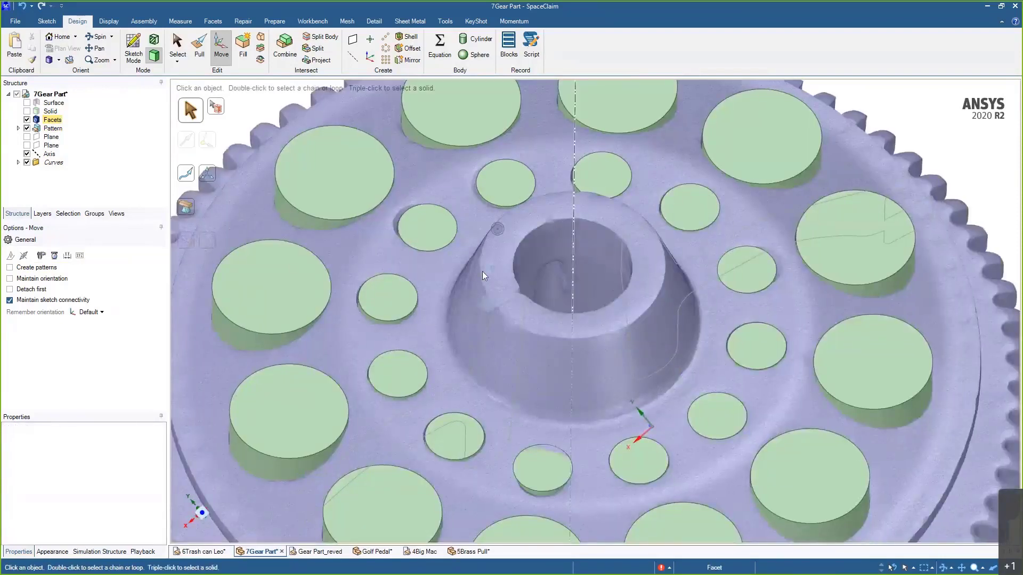
scroll(429, 230, "down", 4)
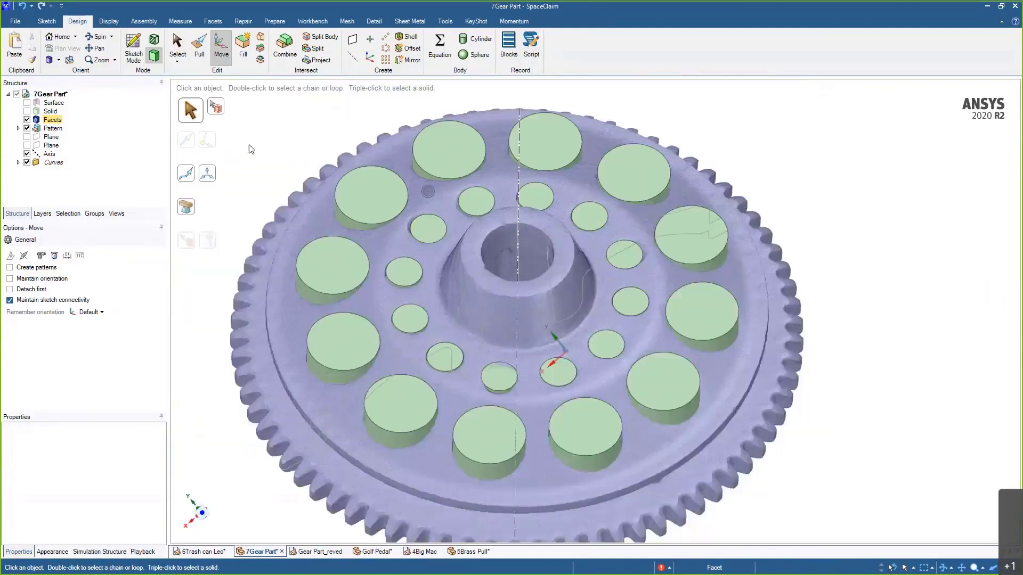
left_click(27, 119)
left_click(27, 111)
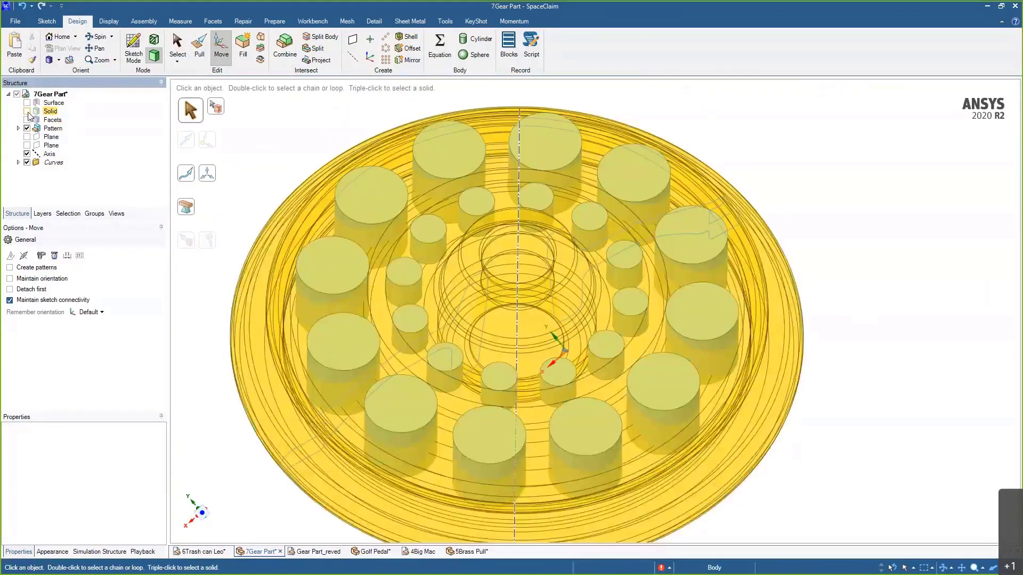
middle_click_drag(358, 310, 363, 279)
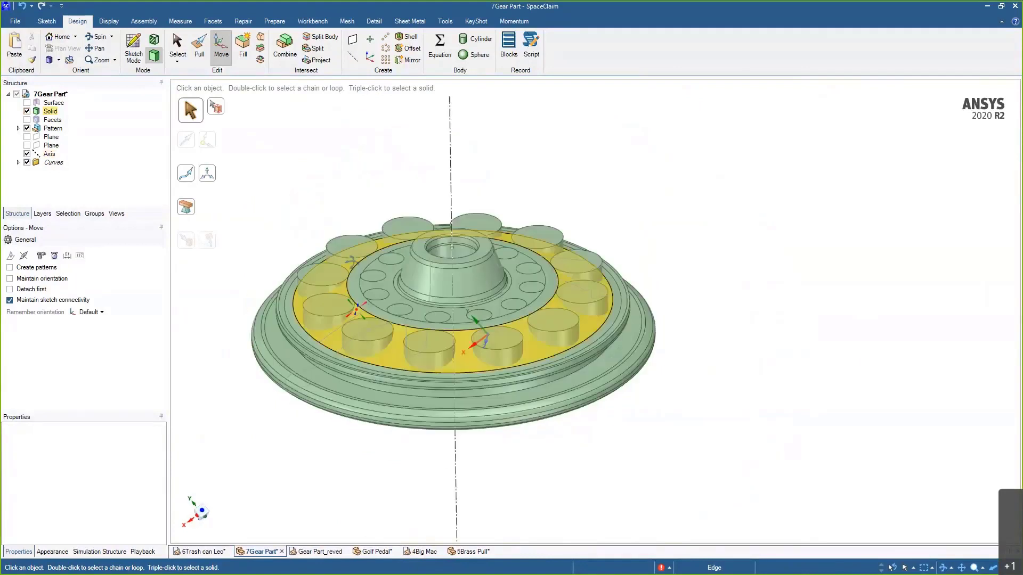
- Set the revolved gear solid as the Combine target and try to box-select the patterned cylinders as cutters
left_click(278, 52)
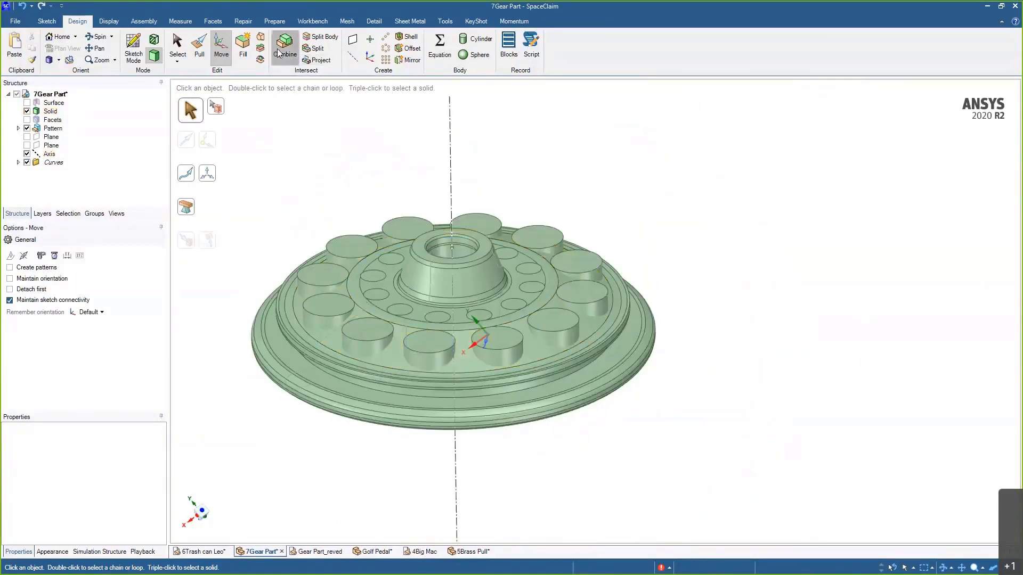
left_click(328, 376)
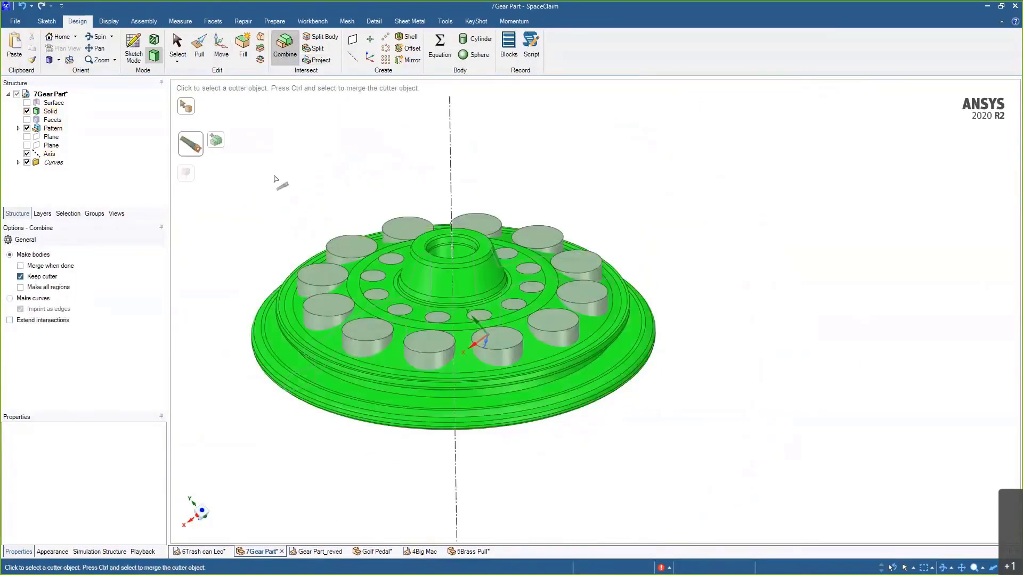
left_click_drag(255, 163, 638, 457)
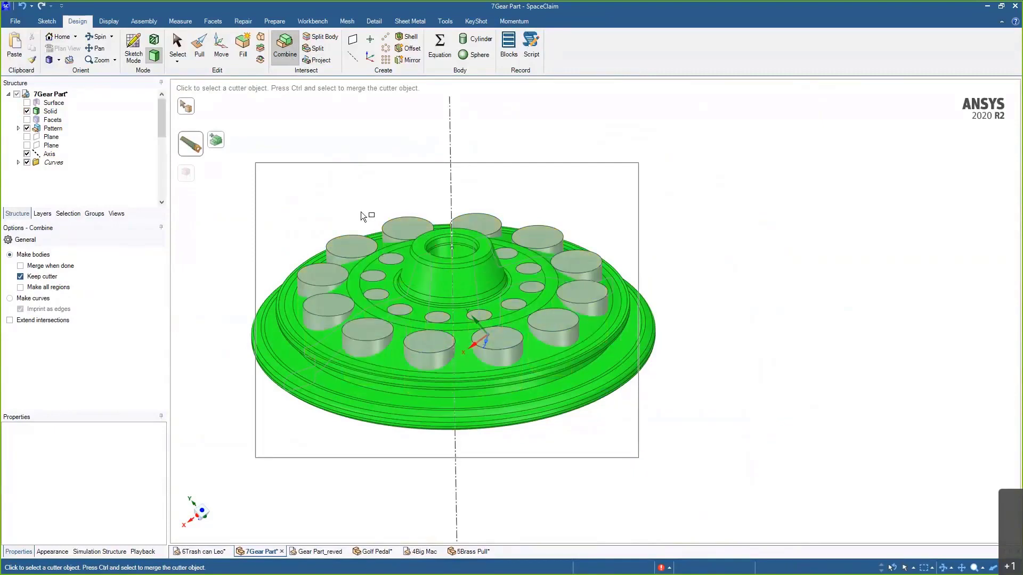
middle_click_drag(362, 217, 276, 167)
left_click_drag(276, 165, 634, 507)
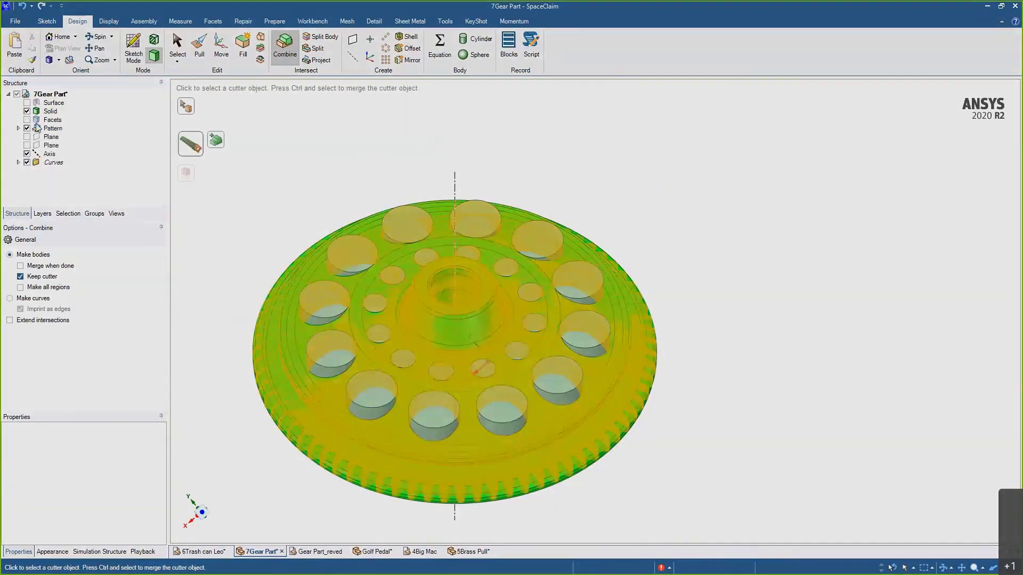